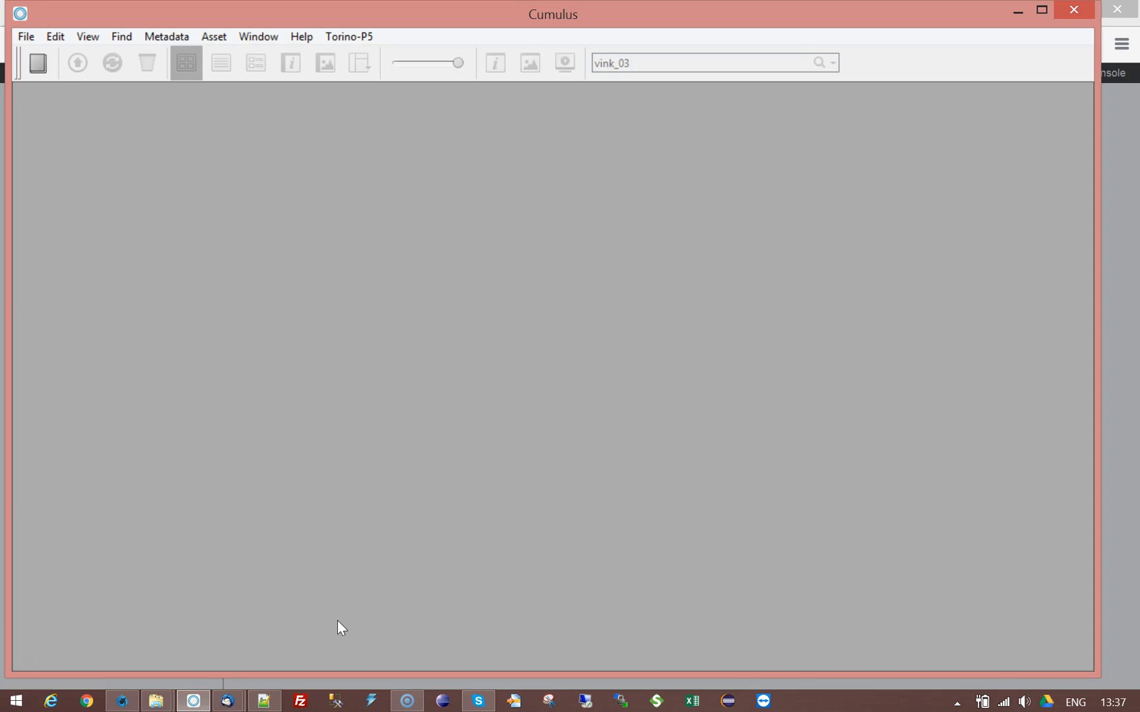
Step: Open the Connect to Cumulus Server dialog for localhost as a registered user and reposition it
{"action": "left_click", "coordinate": [43, 56]}
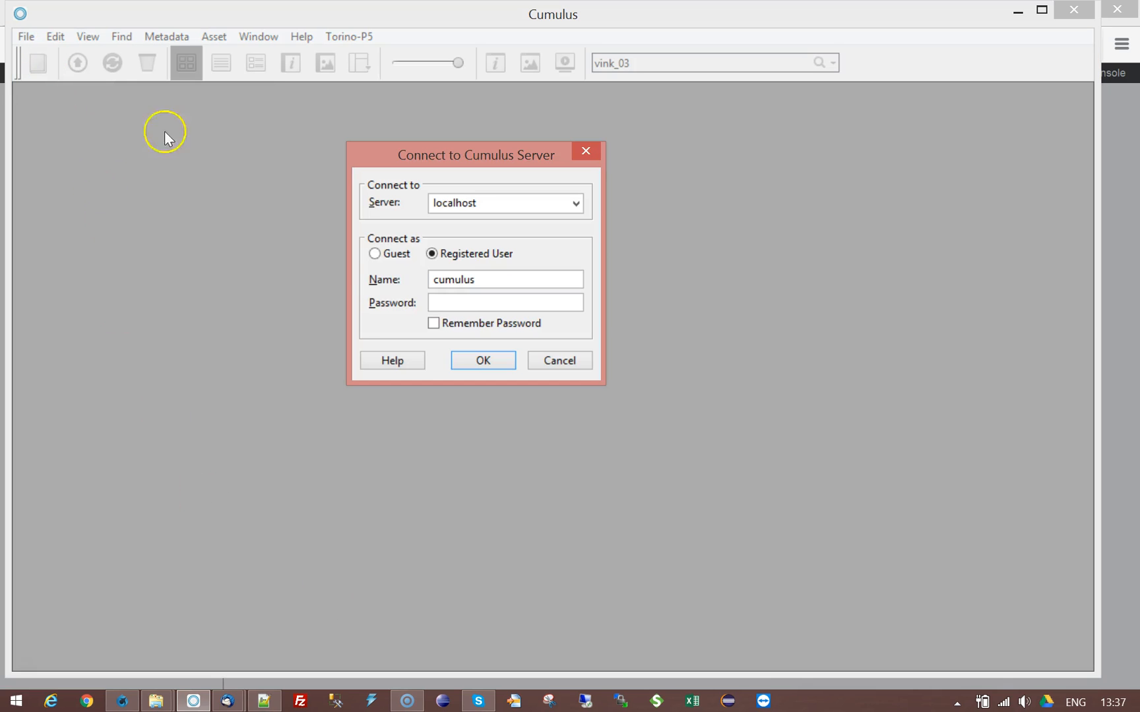
{"action": "left_click_drag", "start_coordinate": [468, 163], "coordinate": [483, 138]}
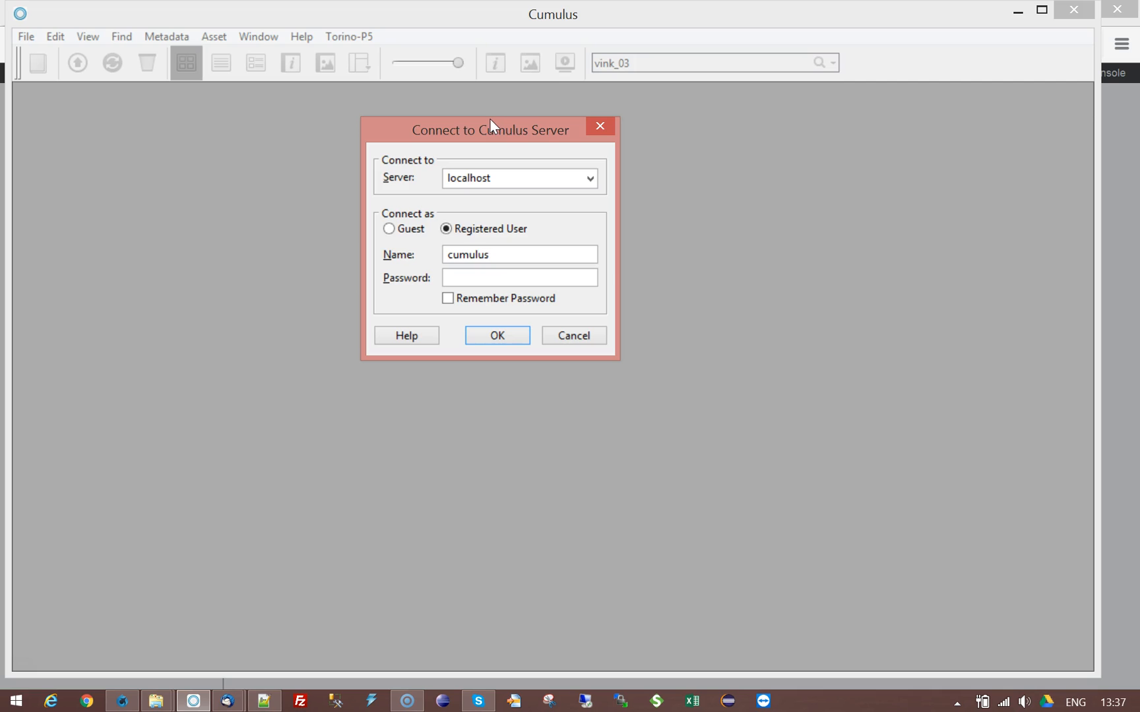
Step: Connect to localhost and browse Catalog Access, selecting My Movie Album, My Photo Album, Torino-Users and FoodService
{"action": "left_click", "coordinate": [493, 336]}
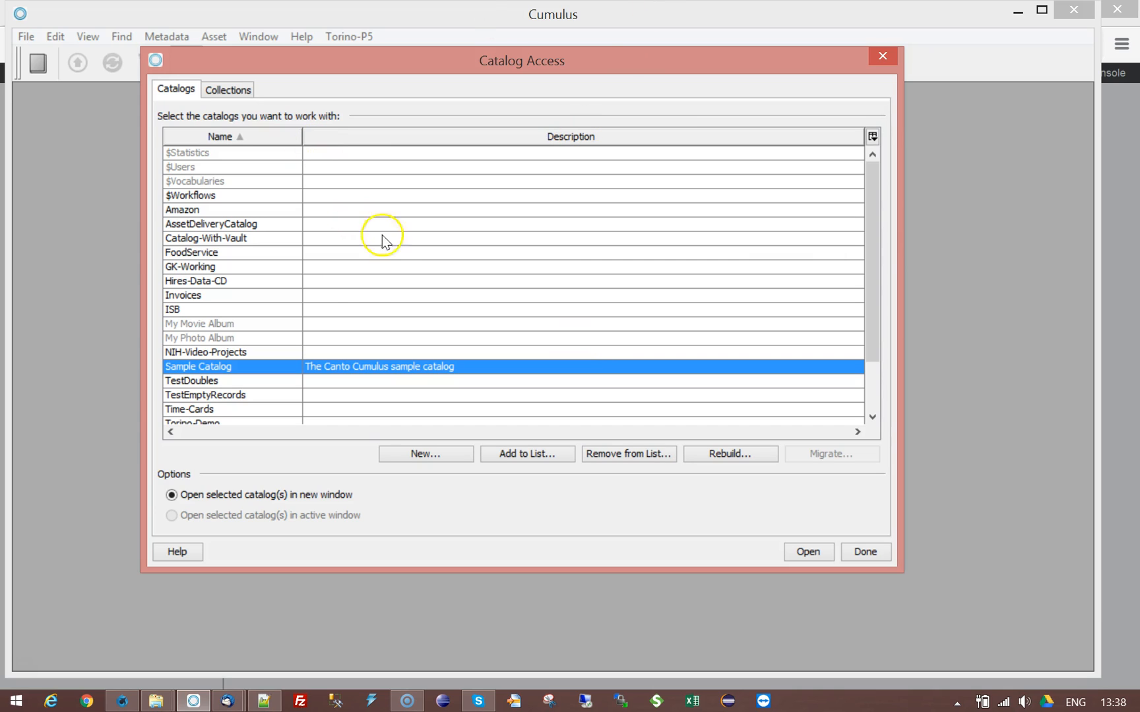
{"action": "mouse_move", "coordinate": [871, 196]}
{"action": "left_mouse_down"}
{"action": "mouse_move", "coordinate": [870, 244]}
{"action": "mouse_move", "coordinate": [870, 175]}
{"action": "left_mouse_up"}
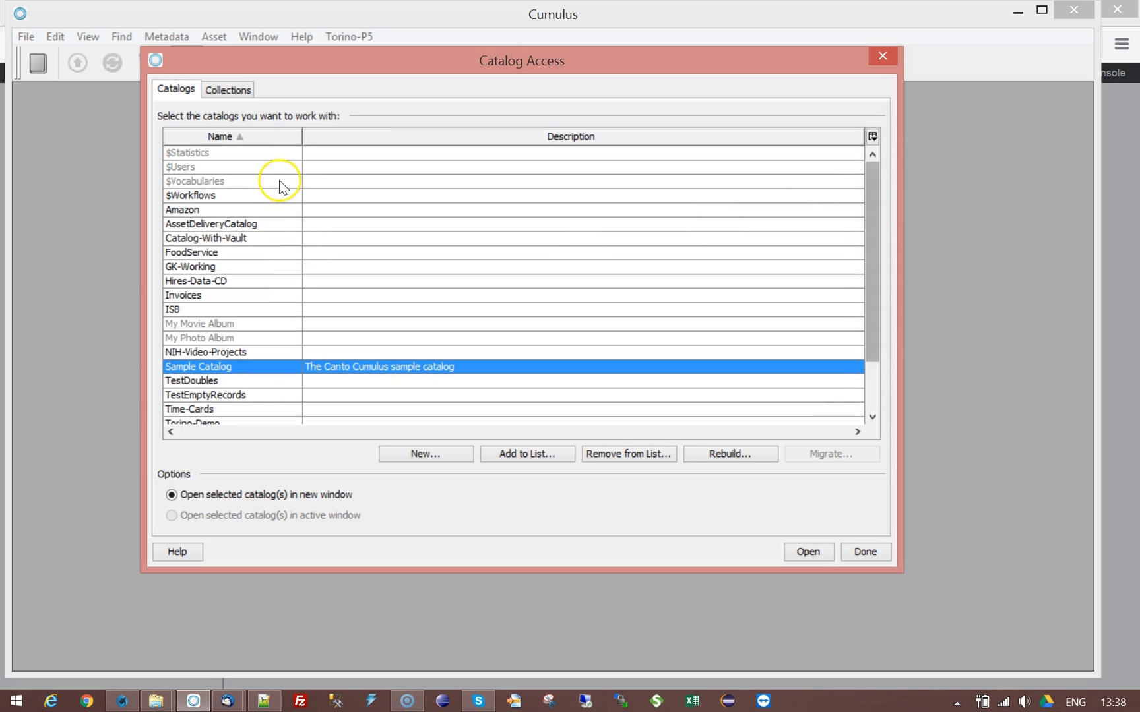
{"action": "left_click", "coordinate": [287, 324]}
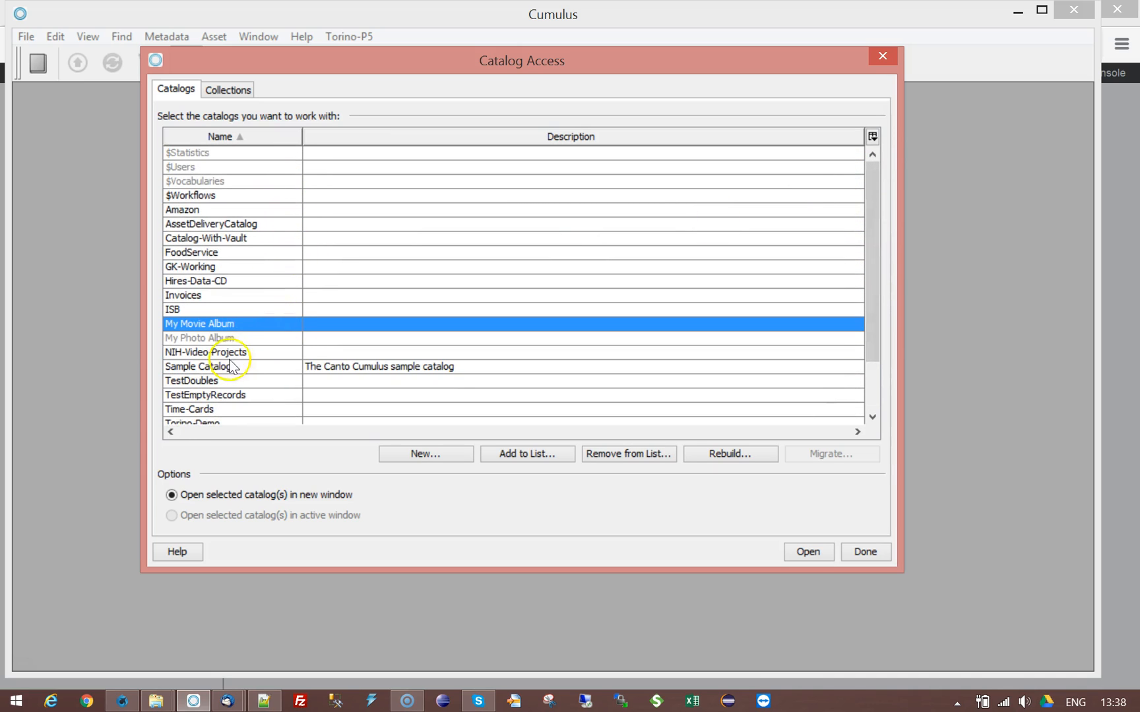
{"action": "left_click", "coordinate": [249, 338]}
{"action": "scroll", "coordinate": [873, 300], "scroll_direction": "down", "scroll_amount": 2}
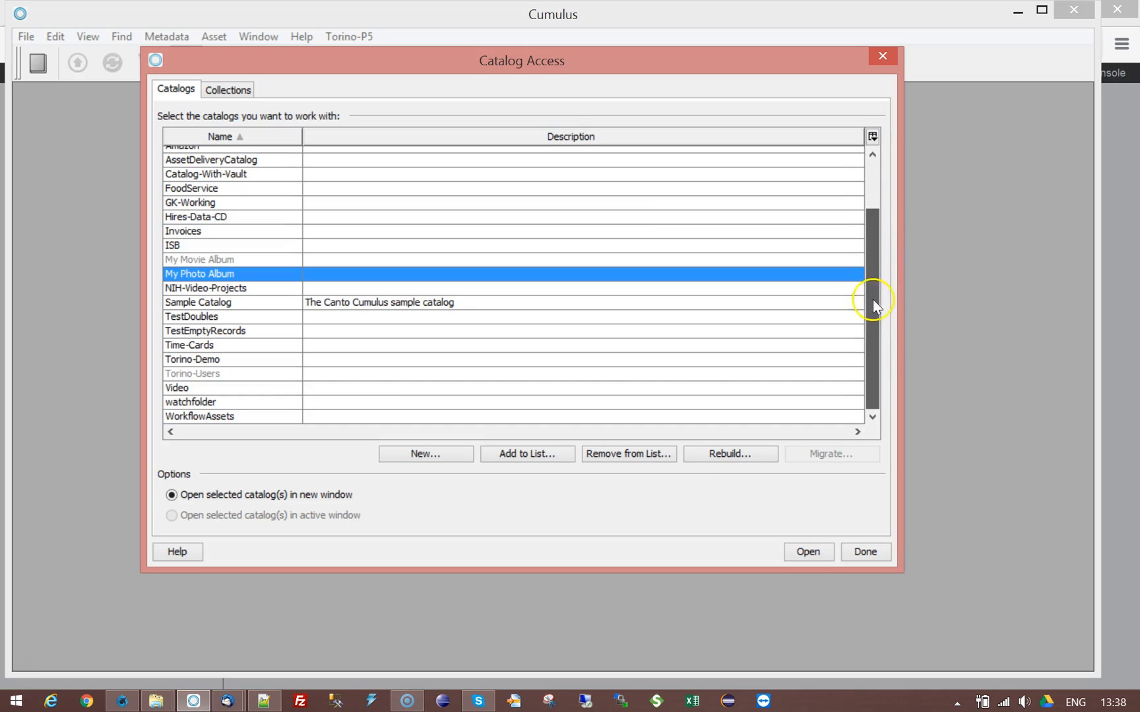
{"action": "left_click", "coordinate": [369, 376]}
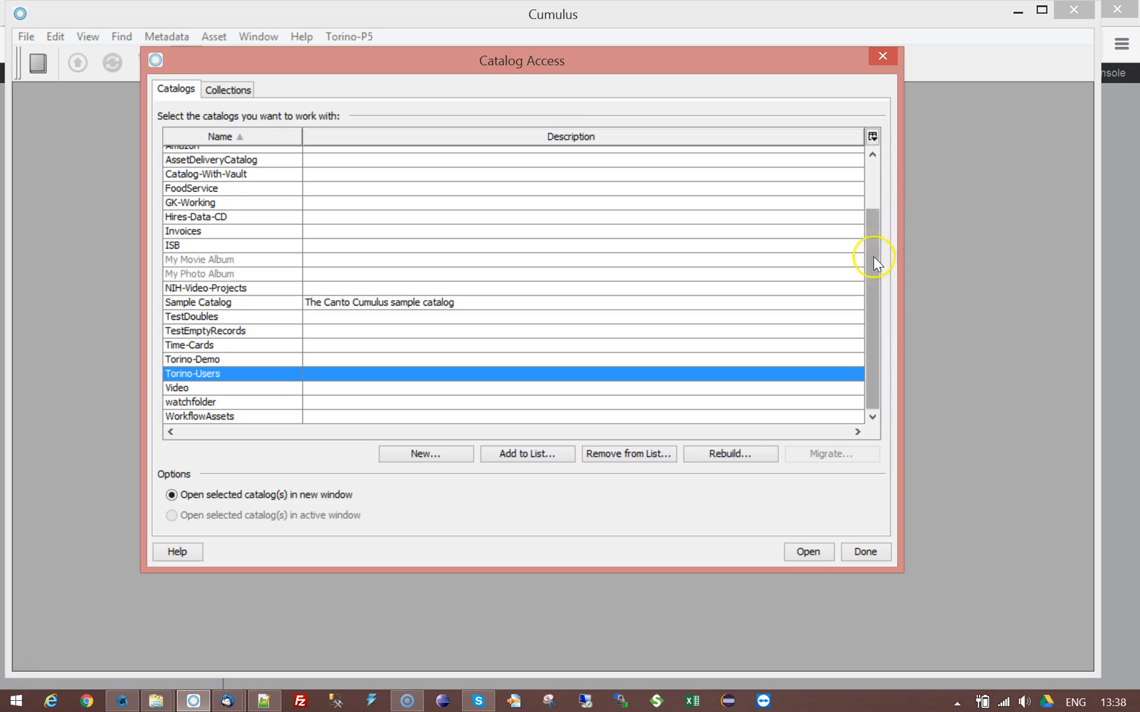
{"action": "left_click_drag", "start_coordinate": [873, 252], "coordinate": [880, 191]}
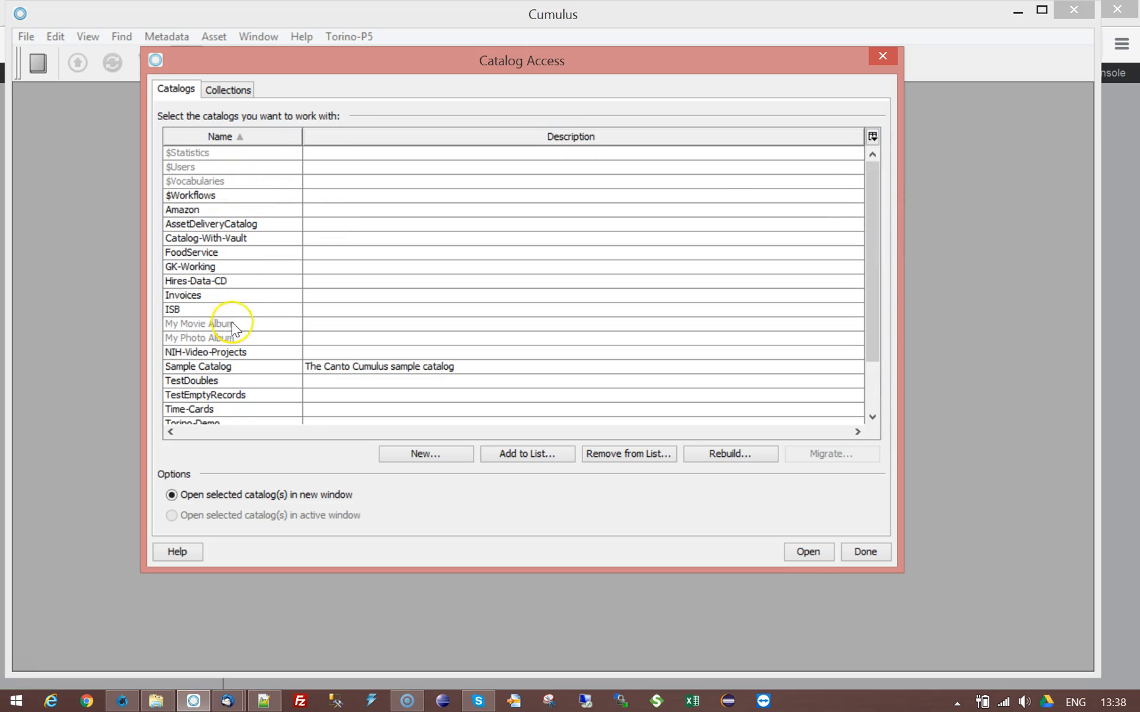
{"action": "left_click", "coordinate": [169, 253]}
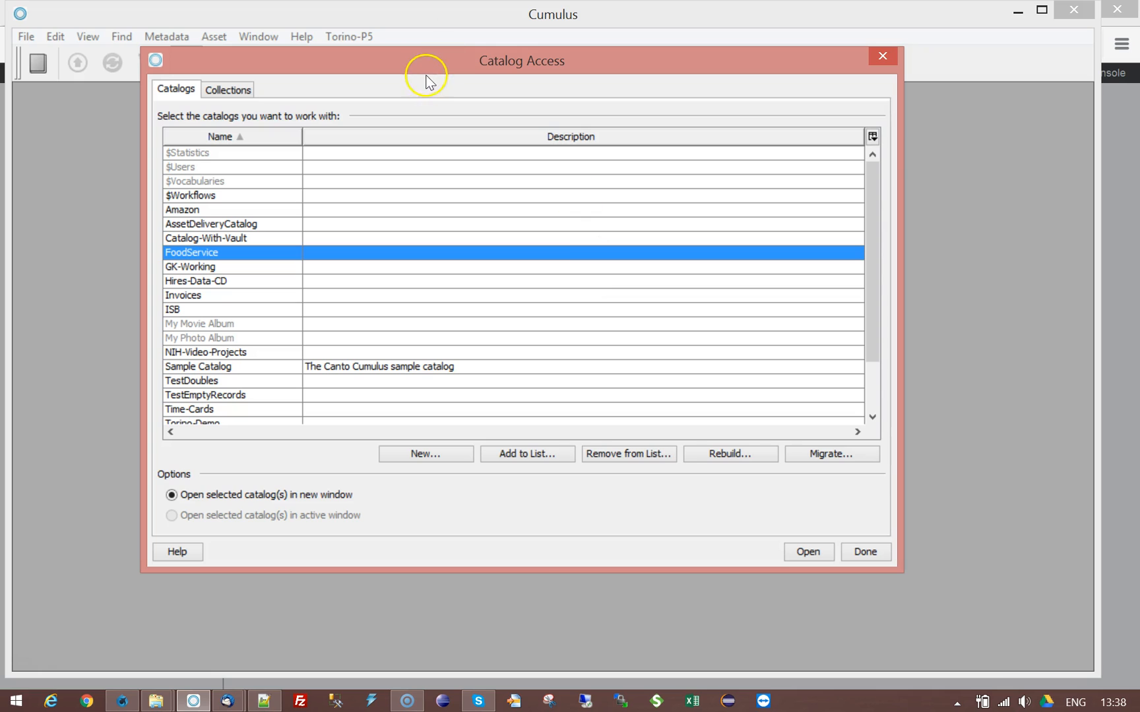
{"action": "left_click", "coordinate": [539, 455]}
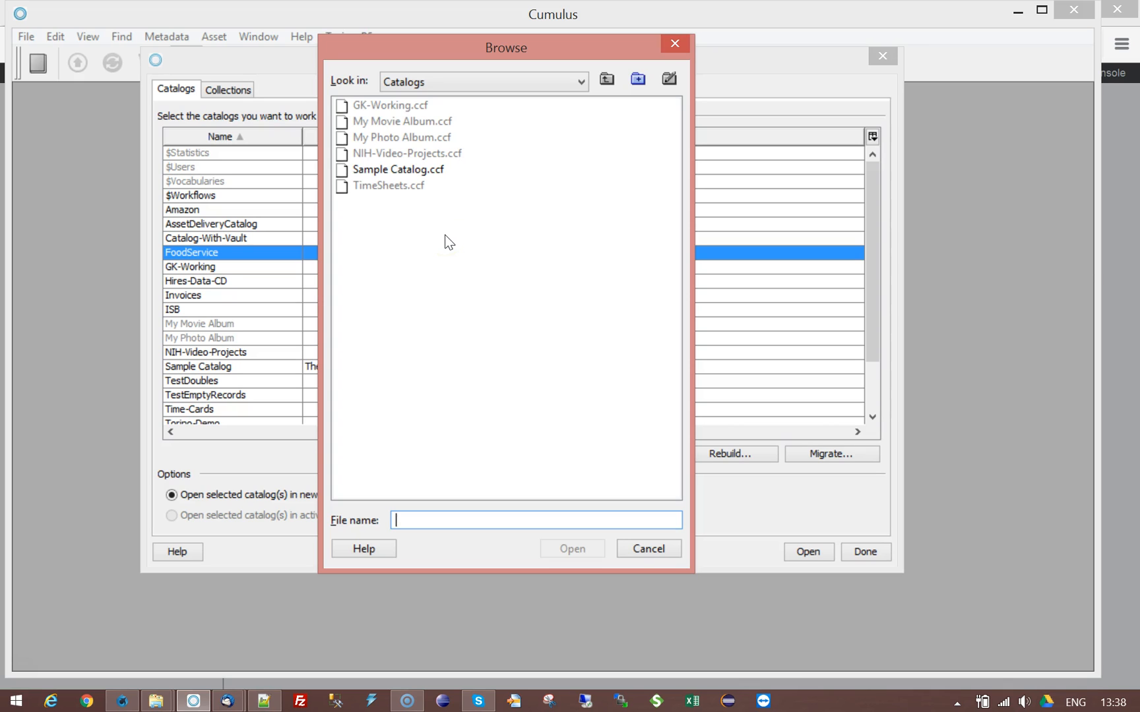
{"action": "left_click_drag", "start_coordinate": [420, 48], "coordinate": [724, 116]}
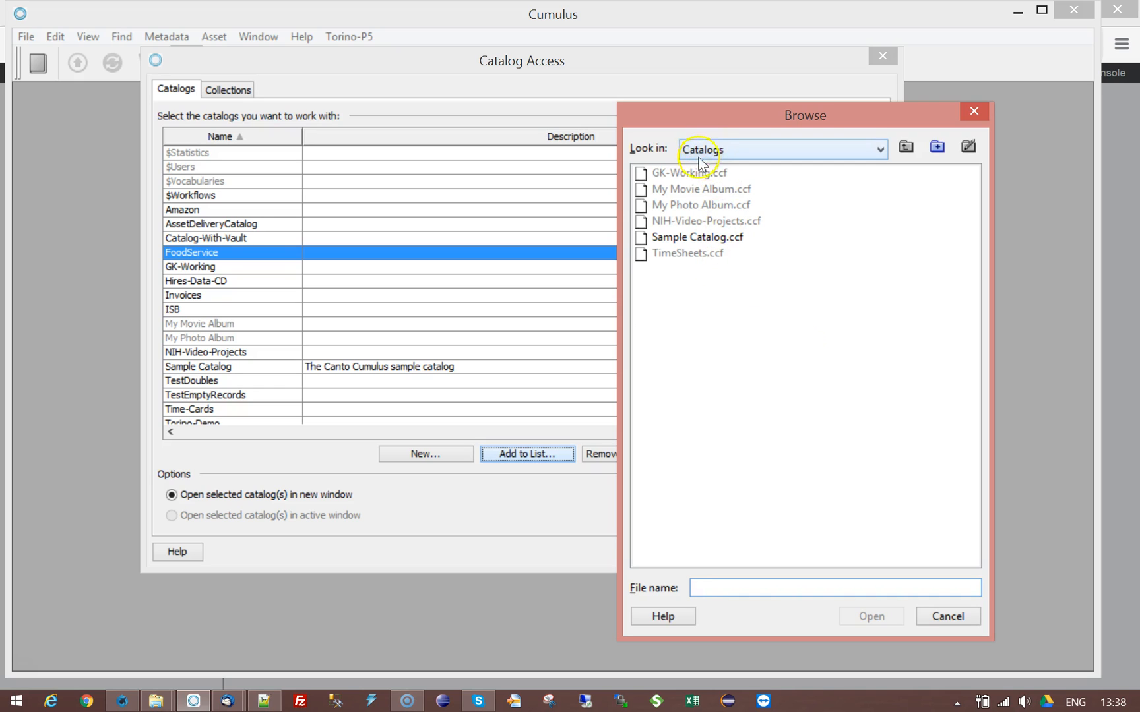
{"action": "left_click", "coordinate": [638, 237]}
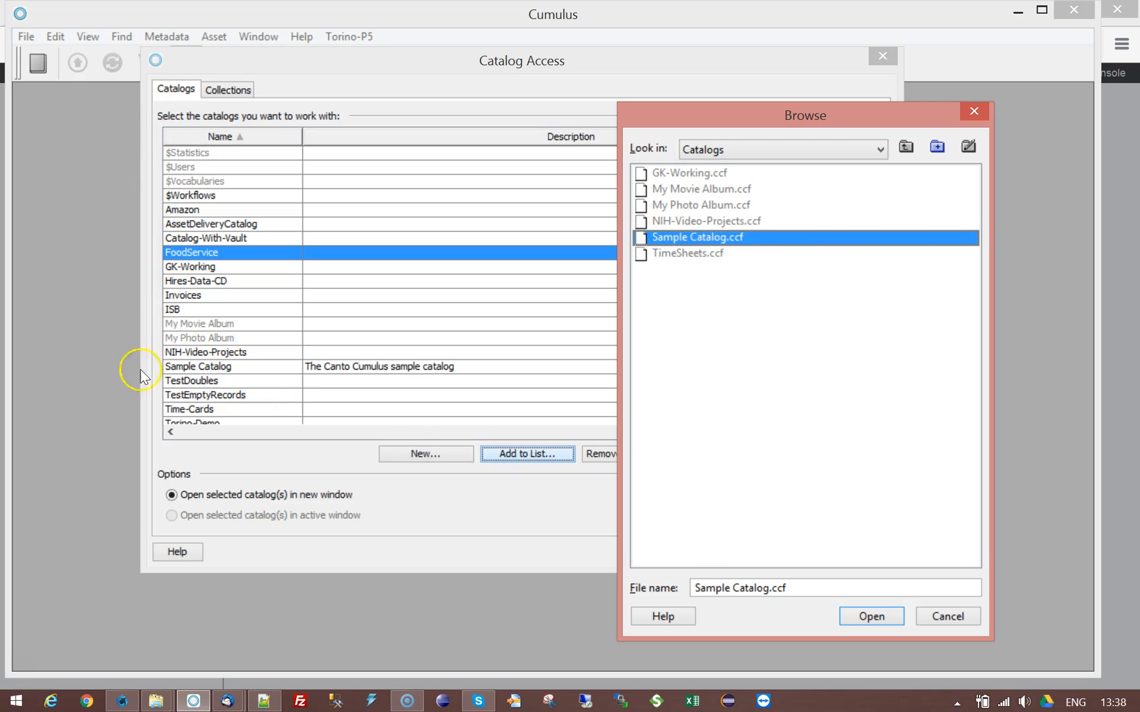
{"action": "left_click", "coordinate": [654, 174]}
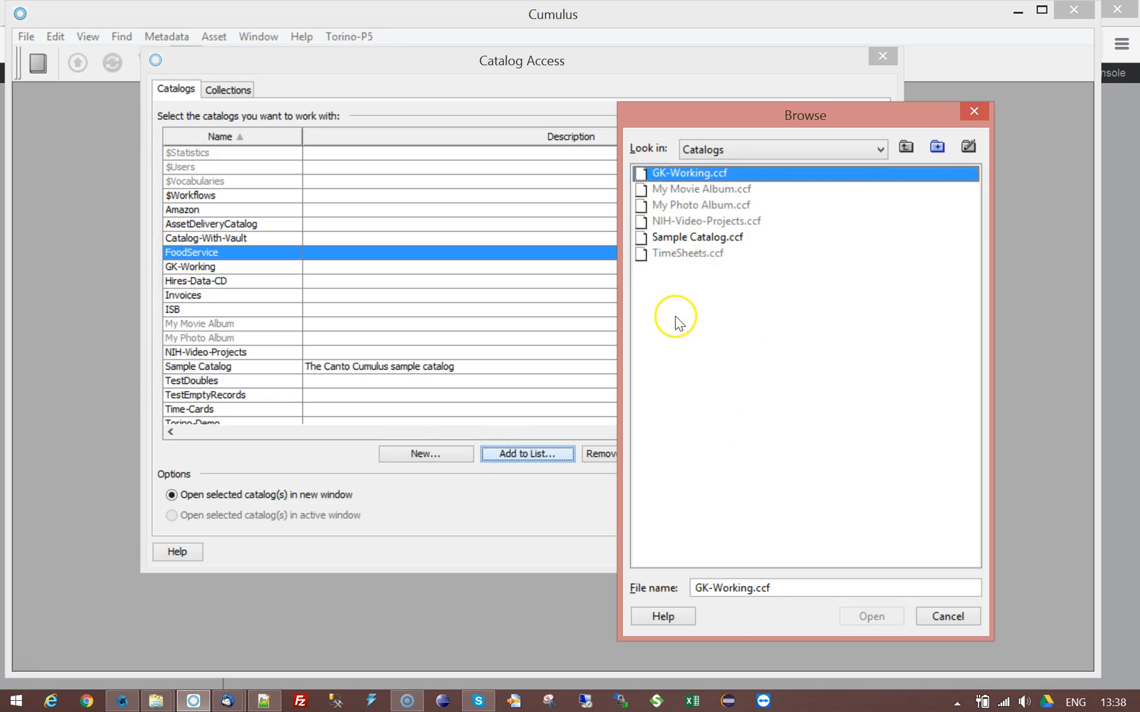
{"action": "left_click", "coordinate": [680, 191]}
{"action": "left_click", "coordinate": [676, 205]}
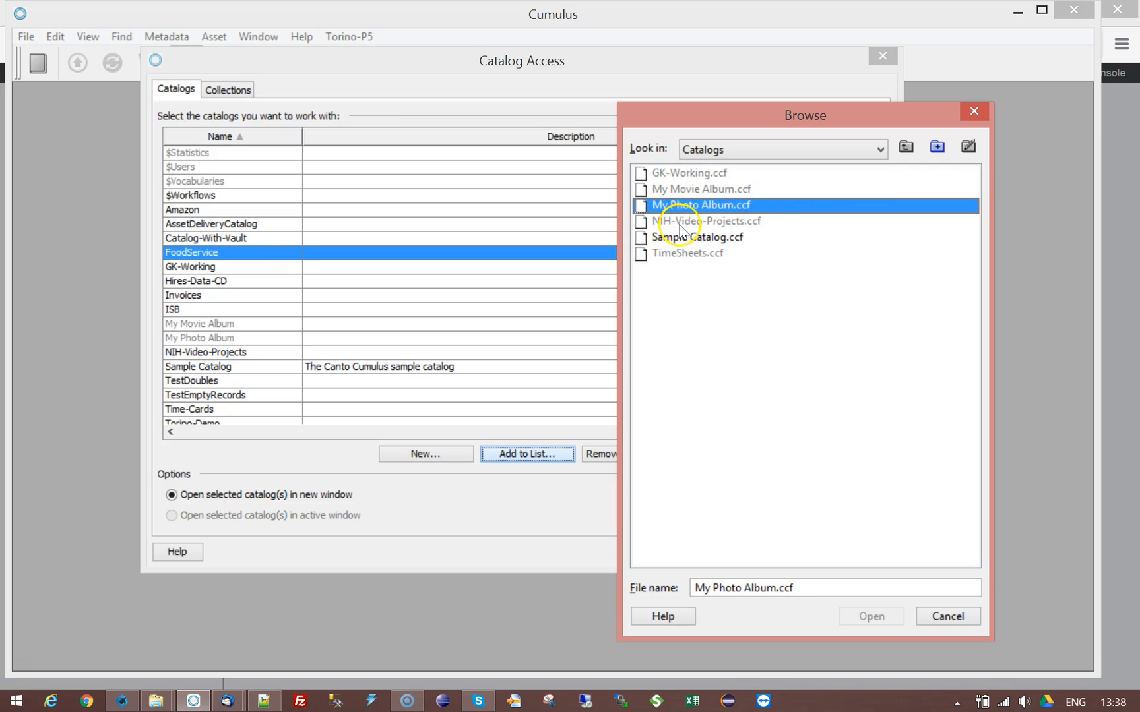
{"action": "left_click", "coordinate": [674, 223]}
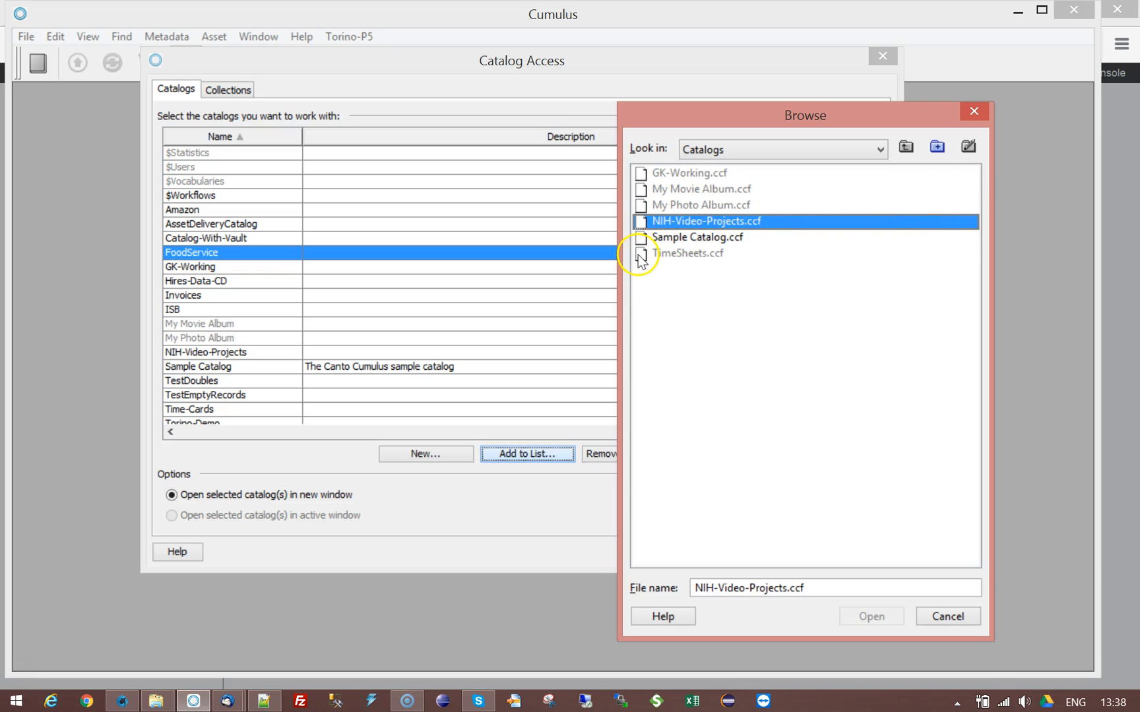
{"action": "left_click", "coordinate": [644, 172]}
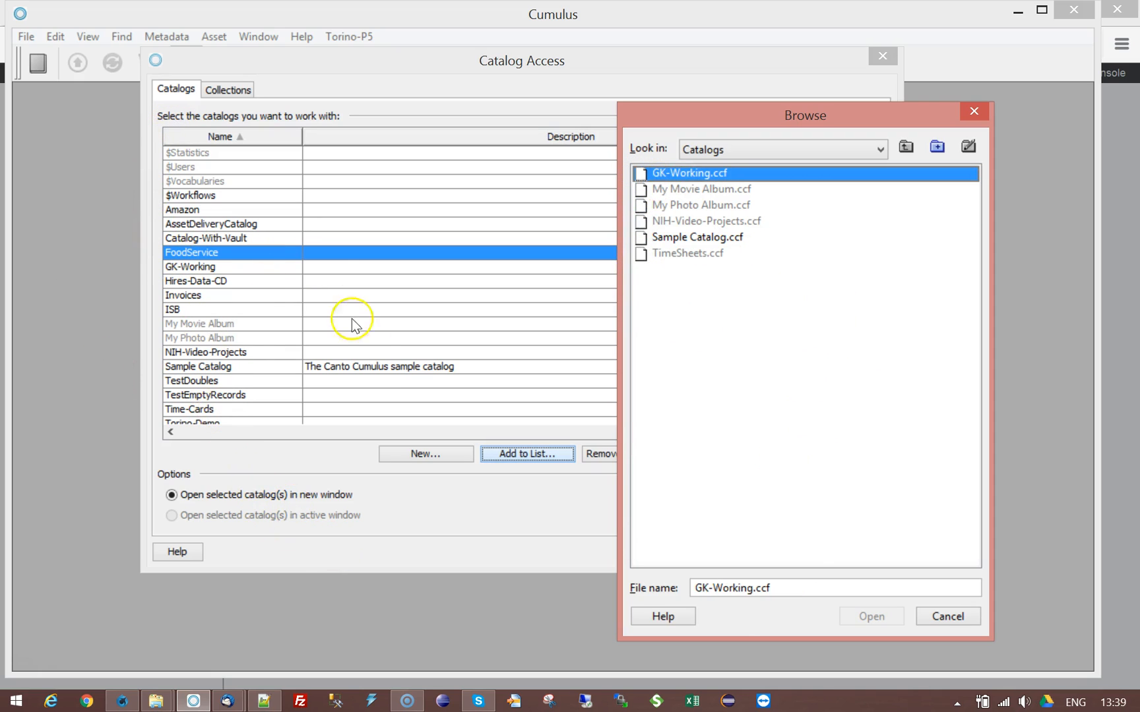
{"action": "left_click_drag", "start_coordinate": [874, 122], "coordinate": [778, 103]}
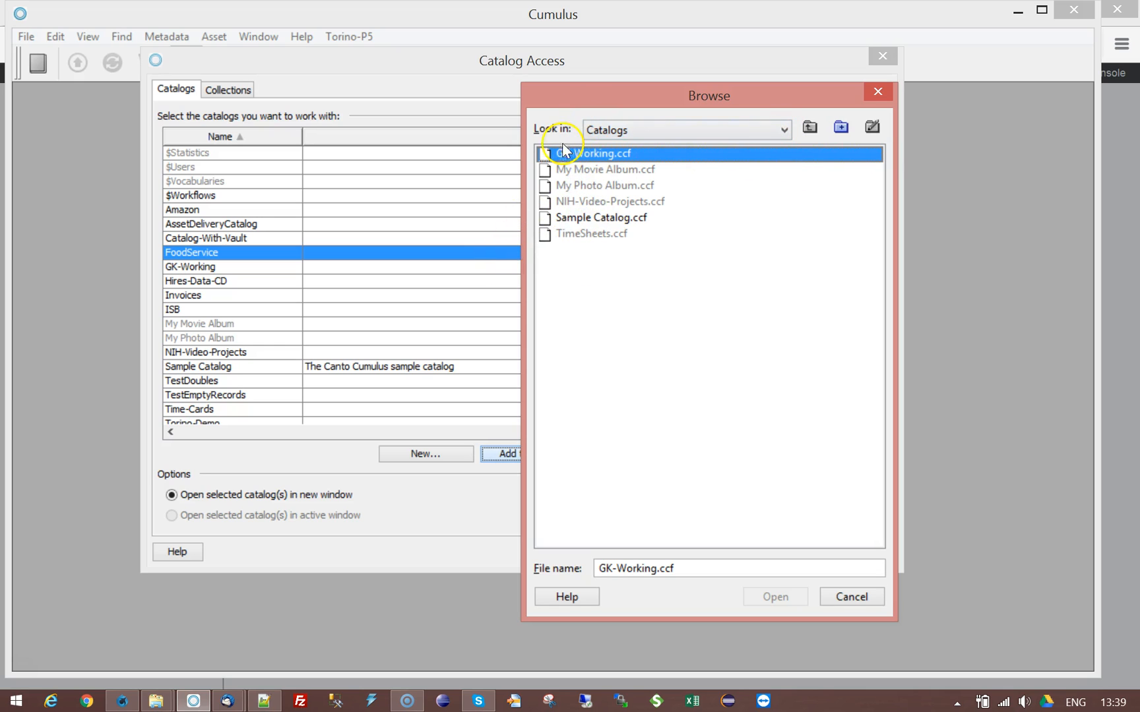
{"action": "left_click", "coordinate": [868, 601]}
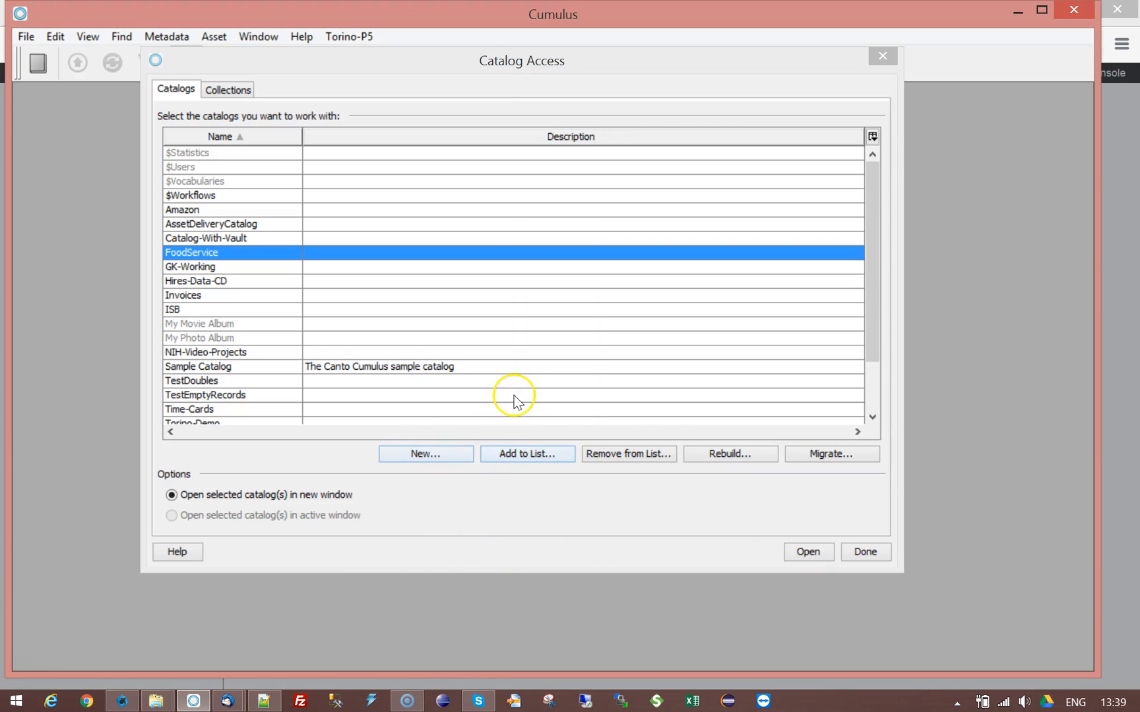
Step: Log in to the Cumulus Server Console with the saved user name and open Remote Admin Settings
{"action": "left_click", "coordinate": [124, 702]}
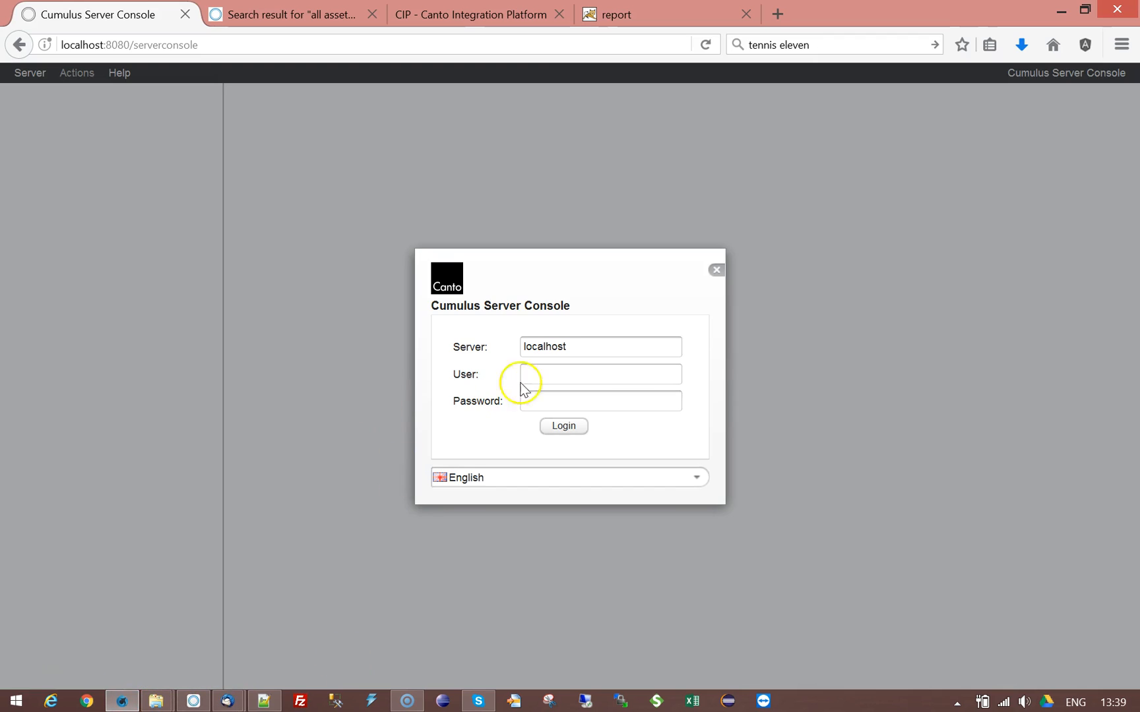
{"action": "left_click", "coordinate": [581, 380]}
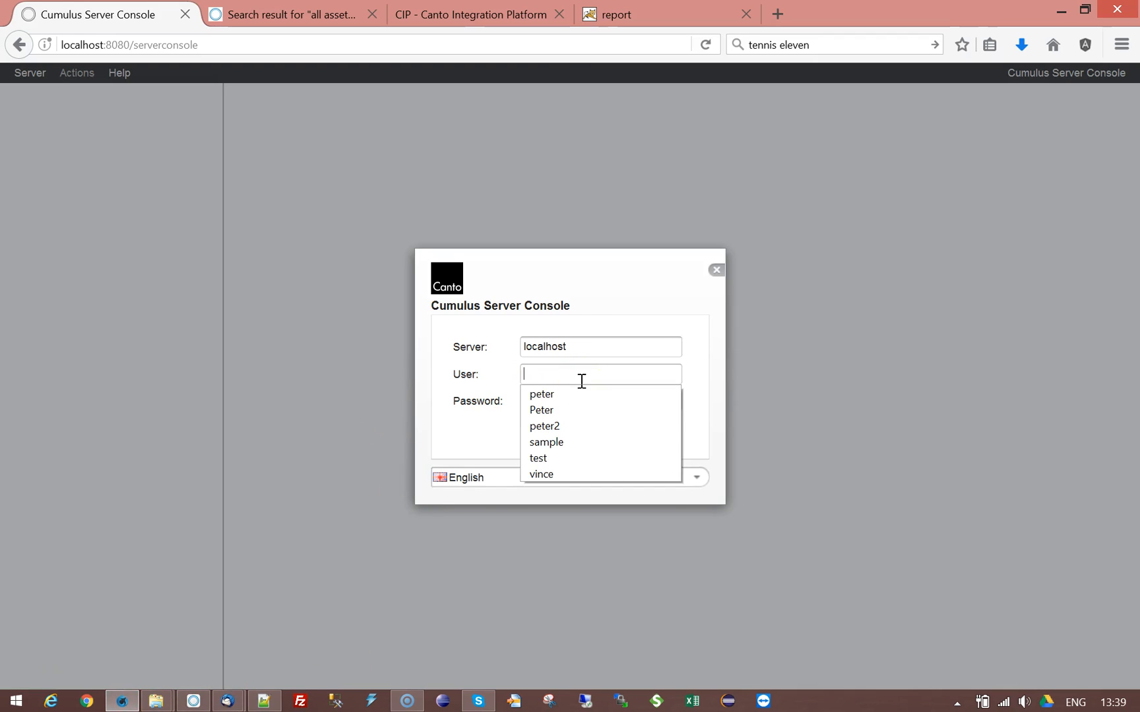
{"action": "type", "text": "cumulus"}
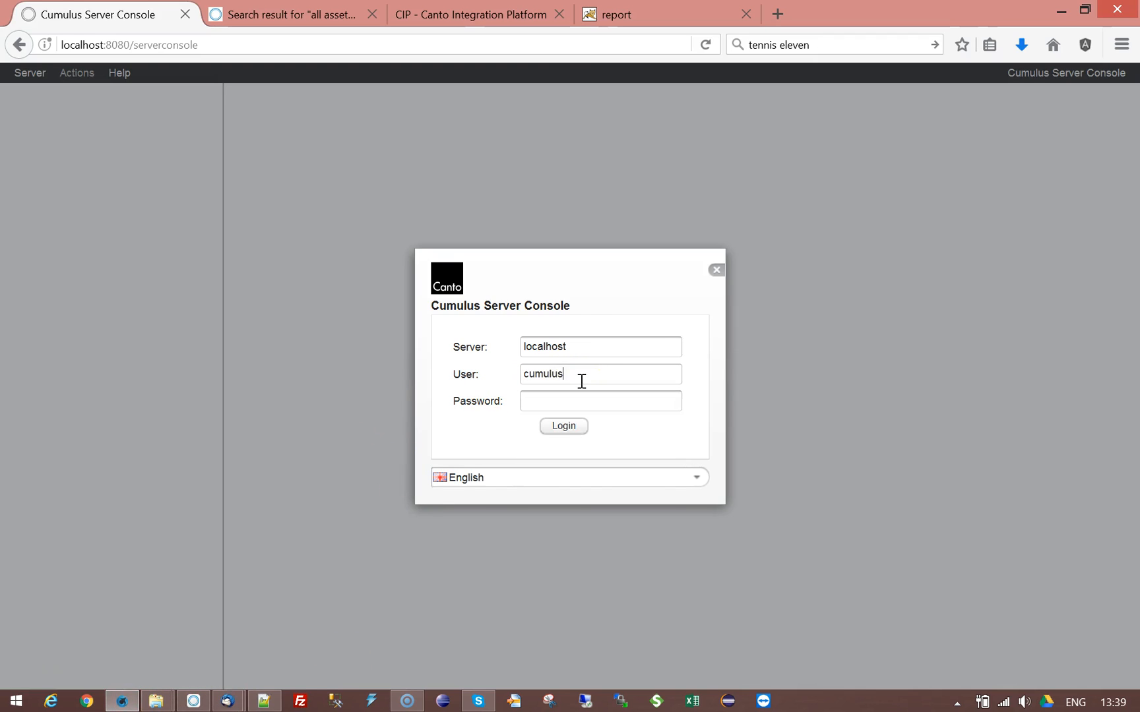
{"action": "left_click", "coordinate": [564, 427]}
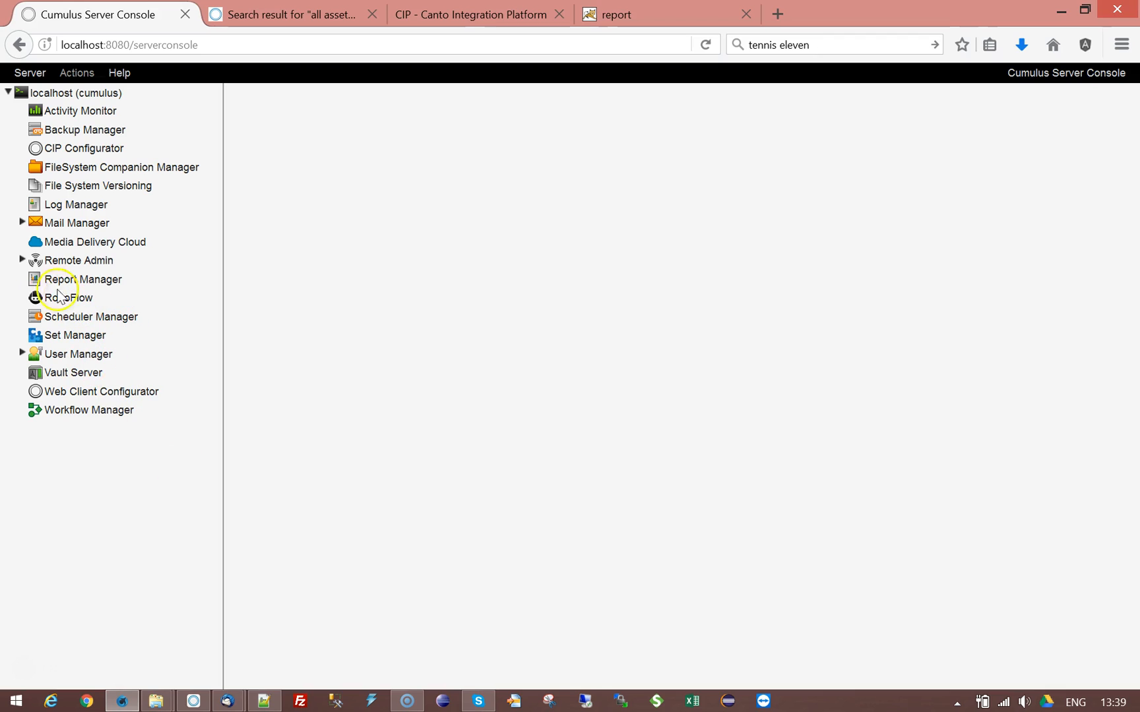
{"action": "left_click", "coordinate": [22, 261]}
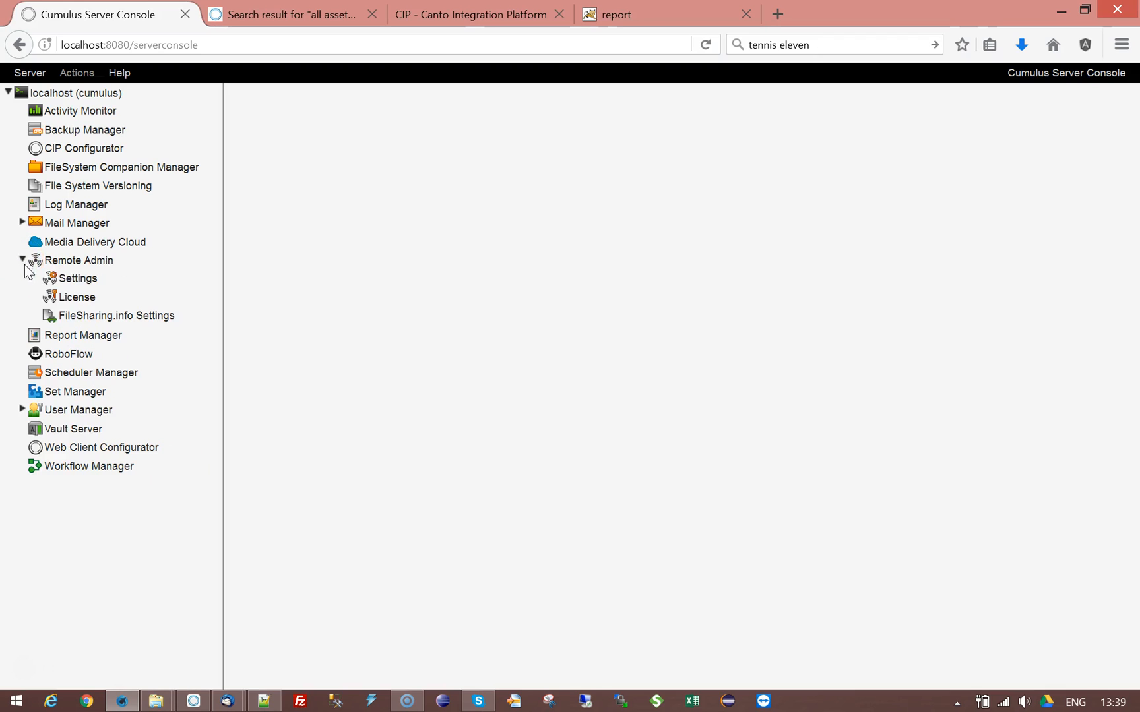
{"action": "left_click", "coordinate": [77, 278]}
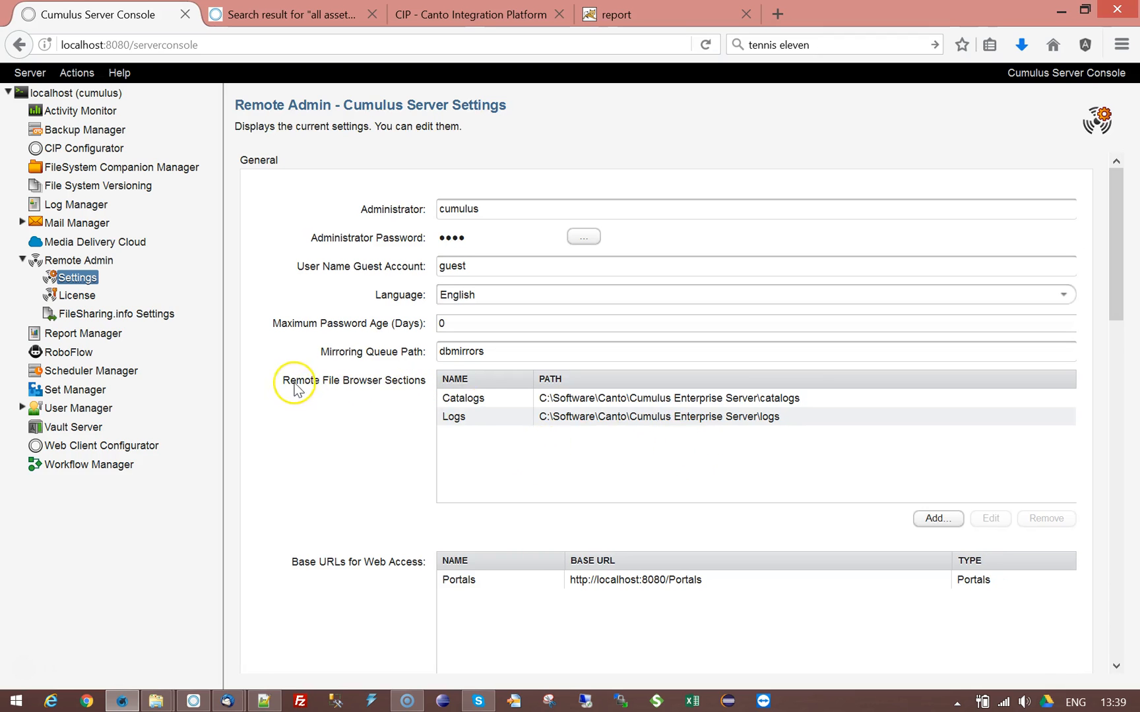
Step: Shorten the Catalogs file browser section's path to C:\Software\Canto
{"action": "left_click", "coordinate": [446, 400]}
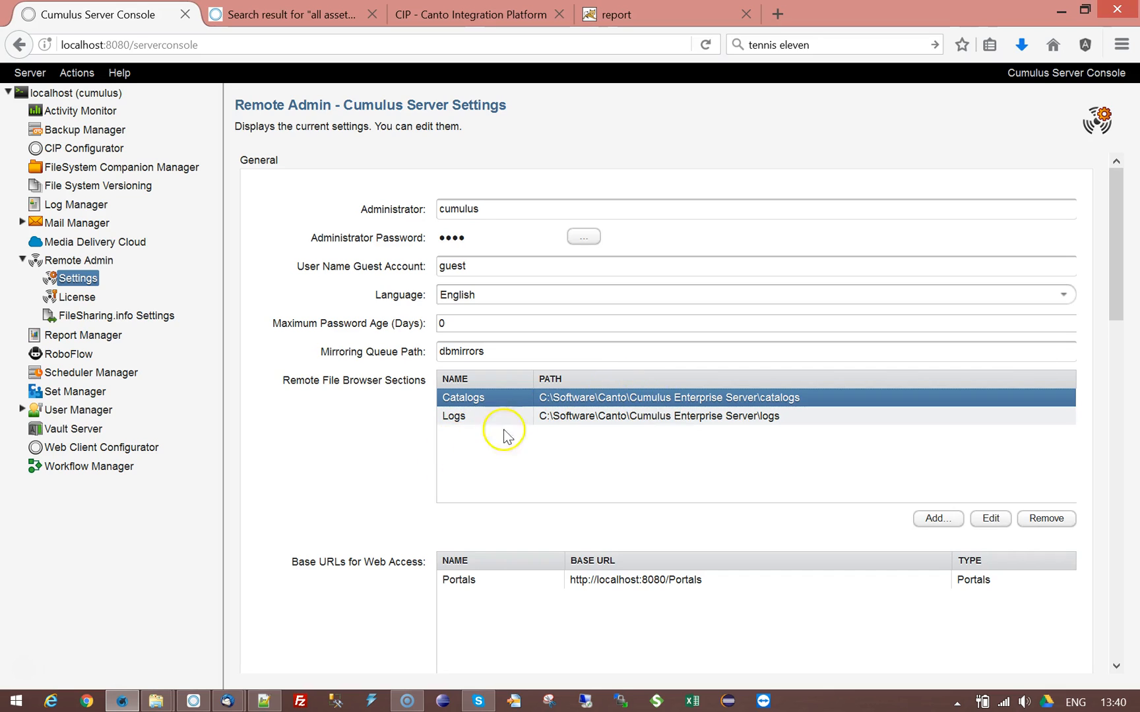
{"action": "left_click", "coordinate": [989, 517]}
{"action": "left_click_drag", "start_coordinate": [541, 395], "coordinate": [738, 410]}
{"action": "key", "text": "BackSpace"}
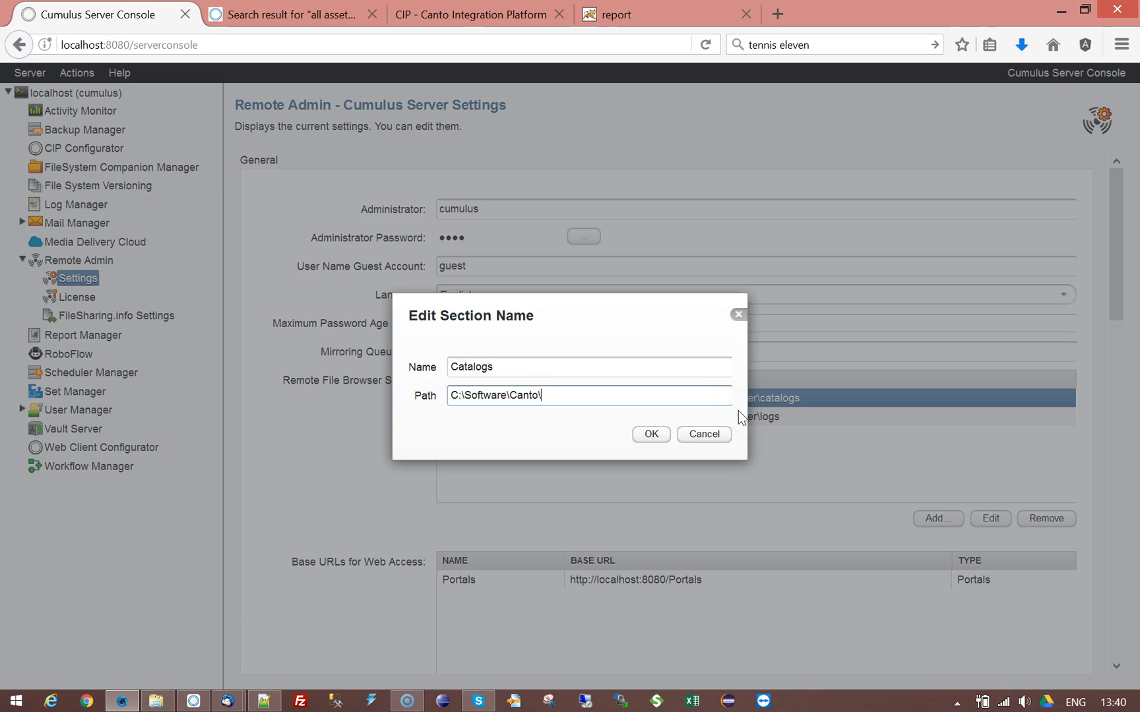
{"action": "left_click", "coordinate": [651, 435]}
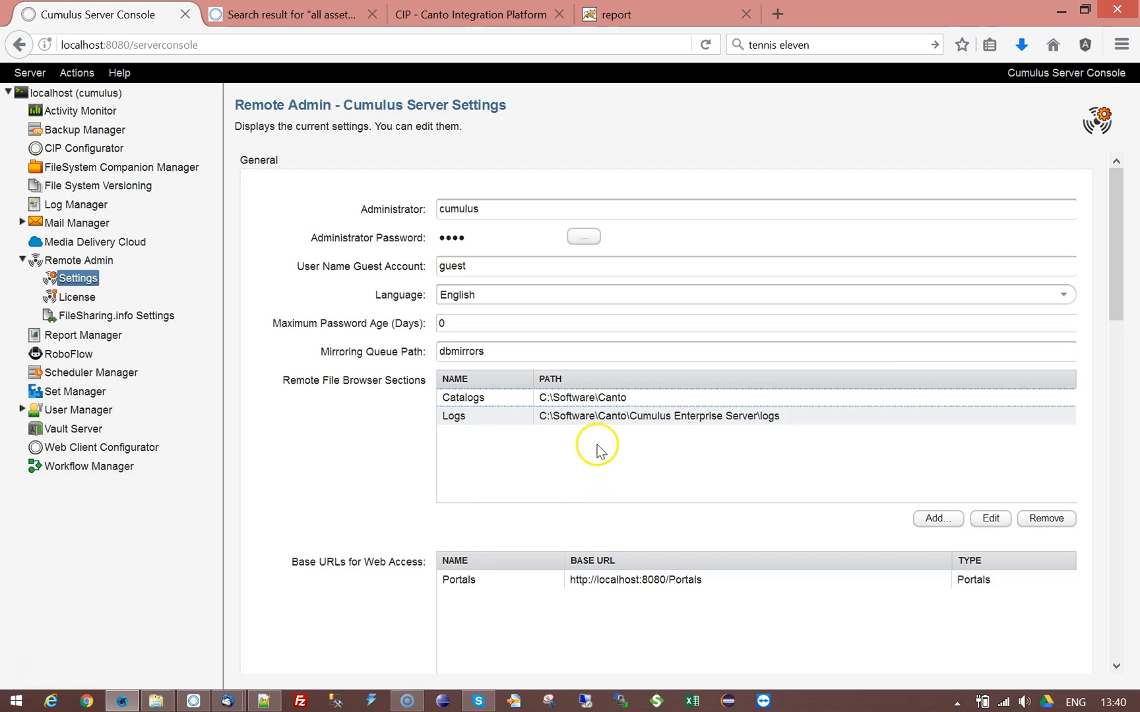
{"action": "left_click", "coordinate": [503, 398]}
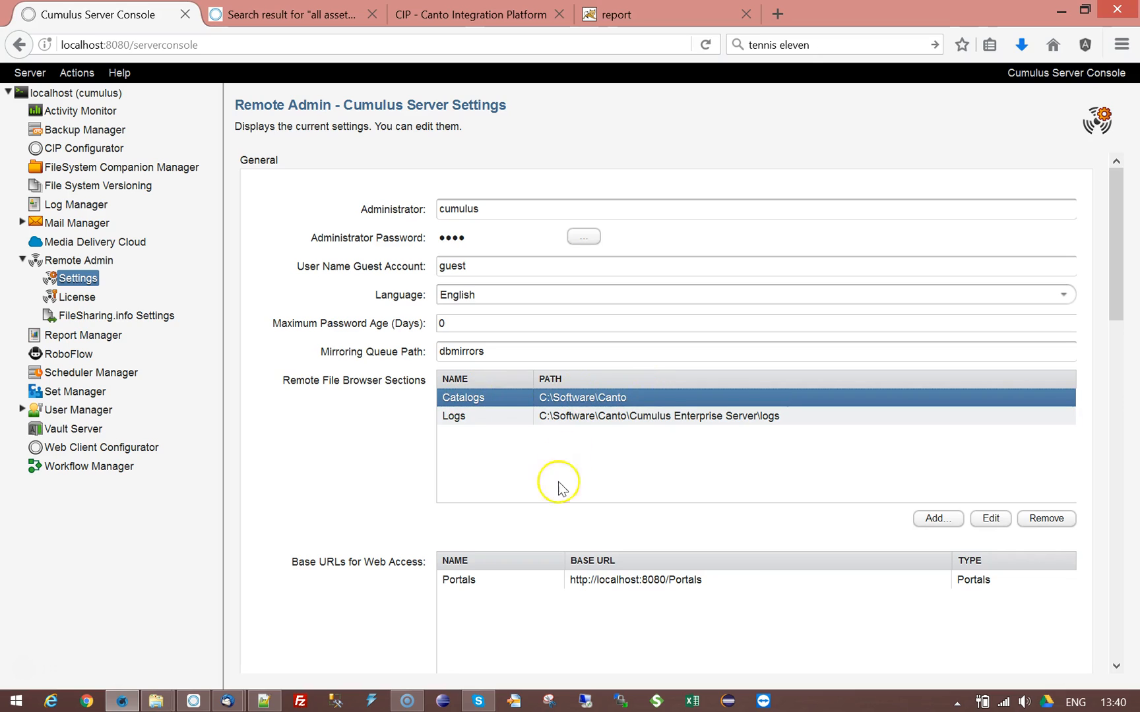
Step: Add a Catalogs-D-drive file browser section pointing to D:\ and save the server settings
{"action": "left_click", "coordinate": [932, 519]}
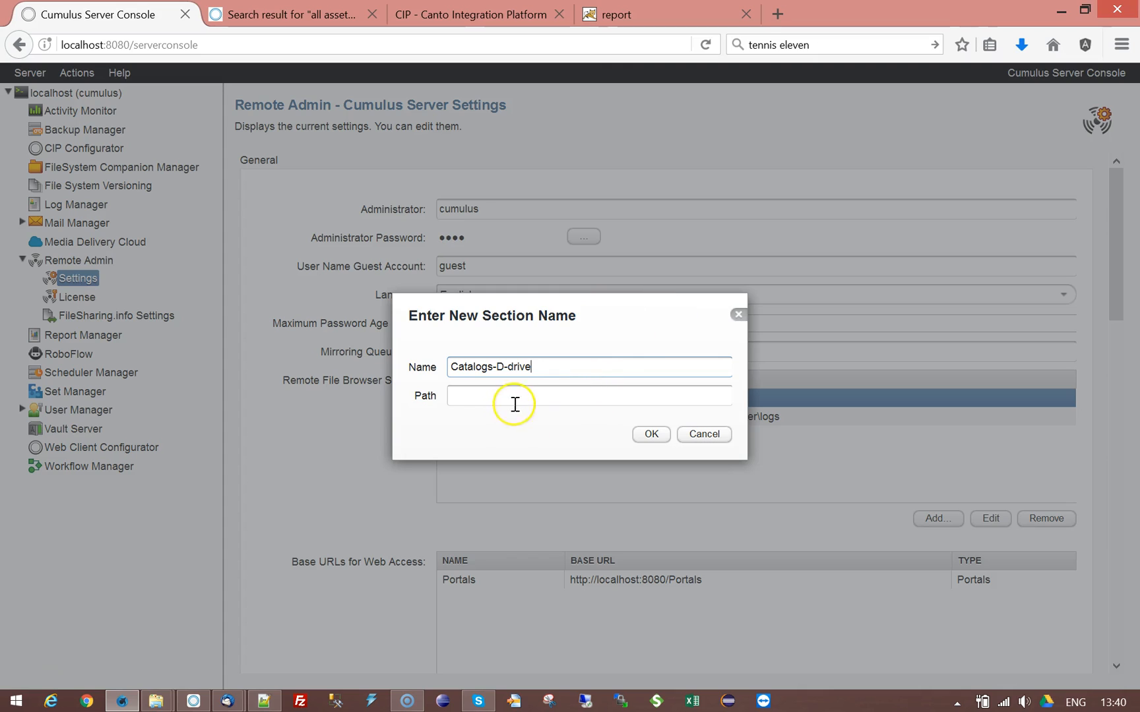
{"action": "left_click", "coordinate": [494, 391]}
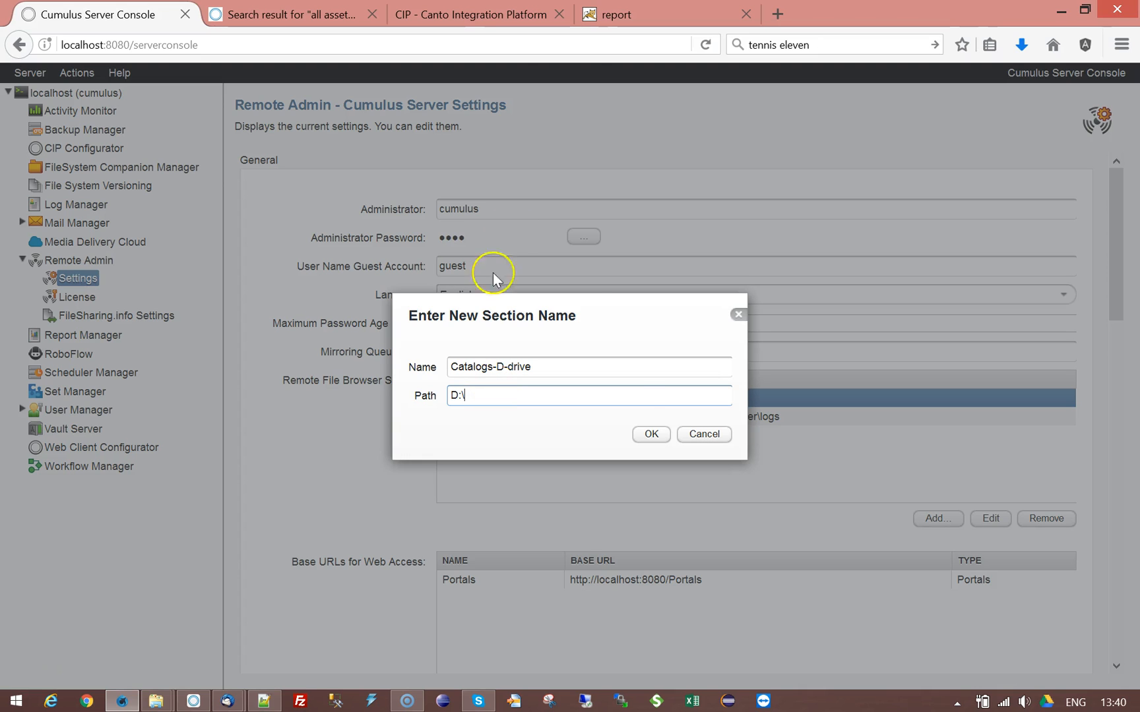
{"action": "left_click", "coordinate": [651, 434]}
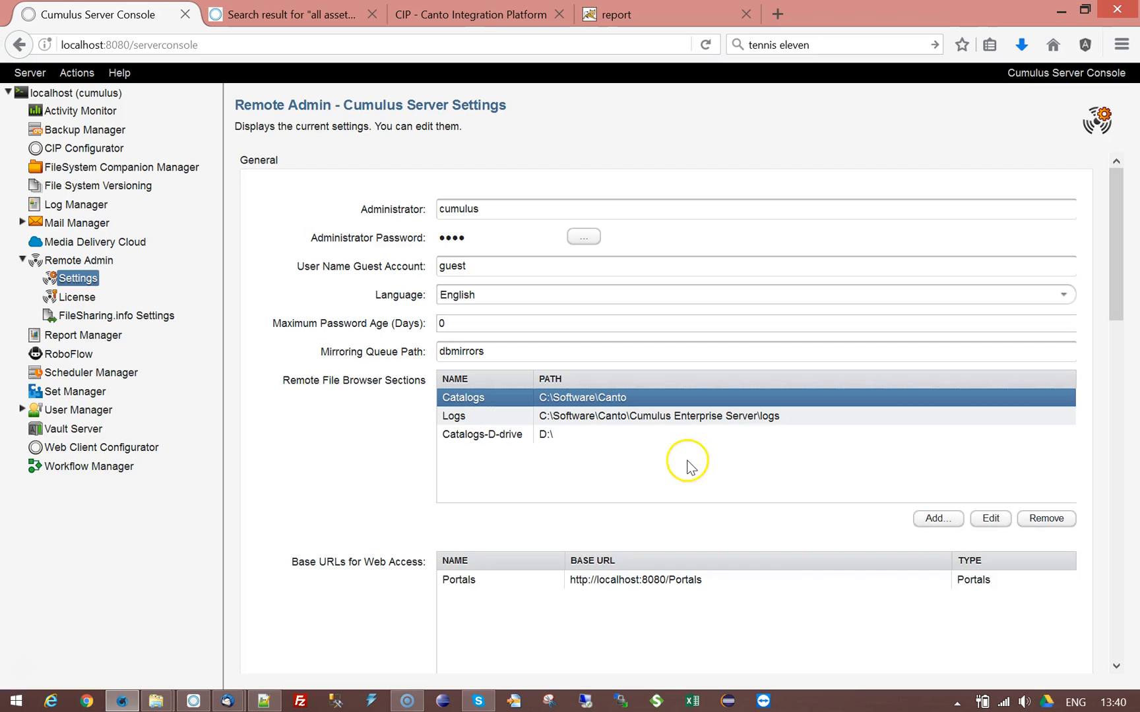
{"action": "left_click_drag", "start_coordinate": [1105, 267], "coordinate": [1092, 664]}
{"action": "left_click", "coordinate": [1047, 663]}
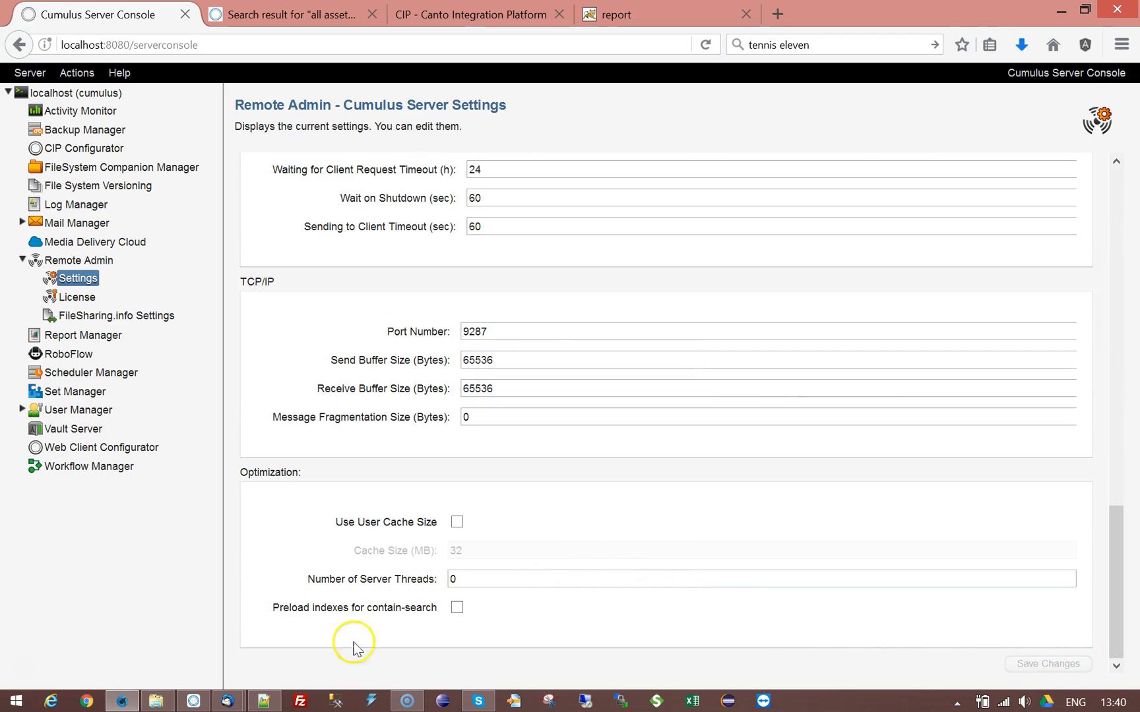
Step: Close the catalog list in the Cumulus client and reconnect to localhost
{"action": "left_click", "coordinate": [194, 700]}
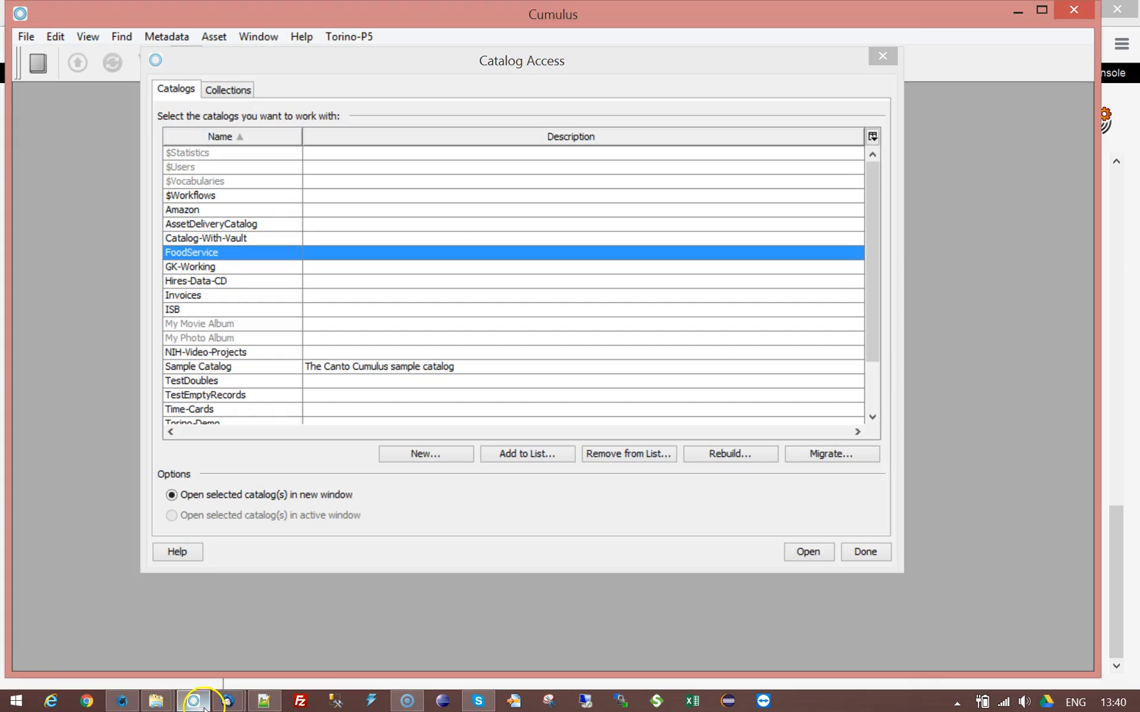
{"action": "left_click", "coordinate": [883, 58]}
{"action": "left_click", "coordinate": [38, 63]}
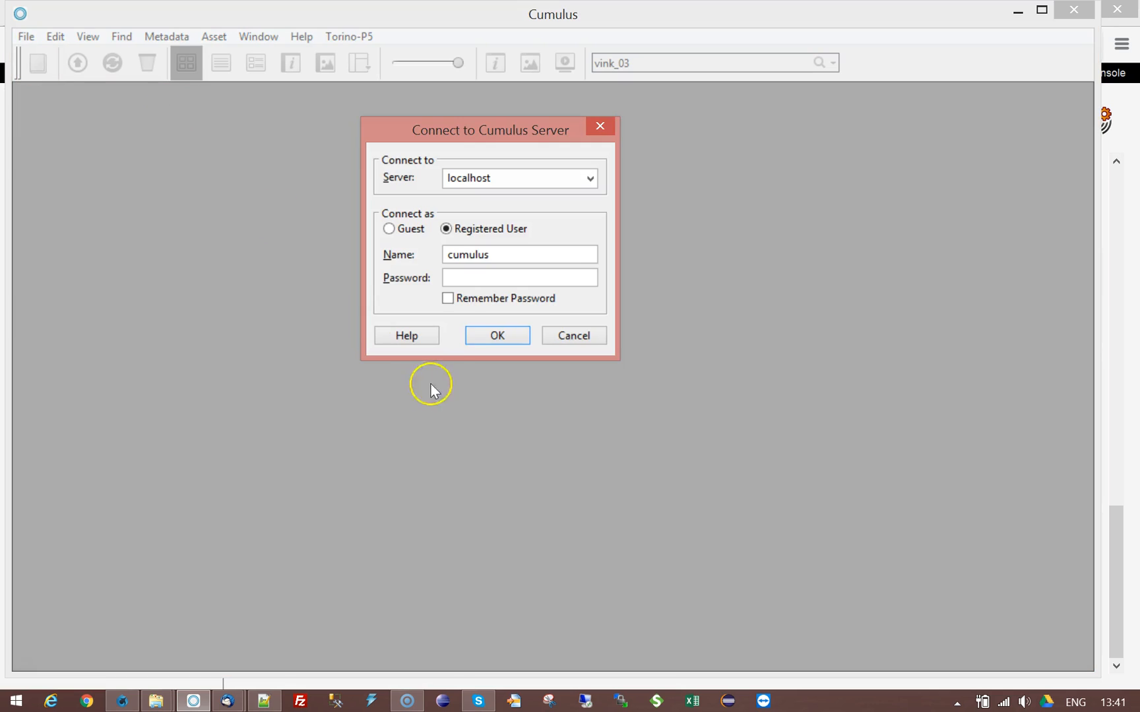
{"action": "left_click", "coordinate": [514, 336]}
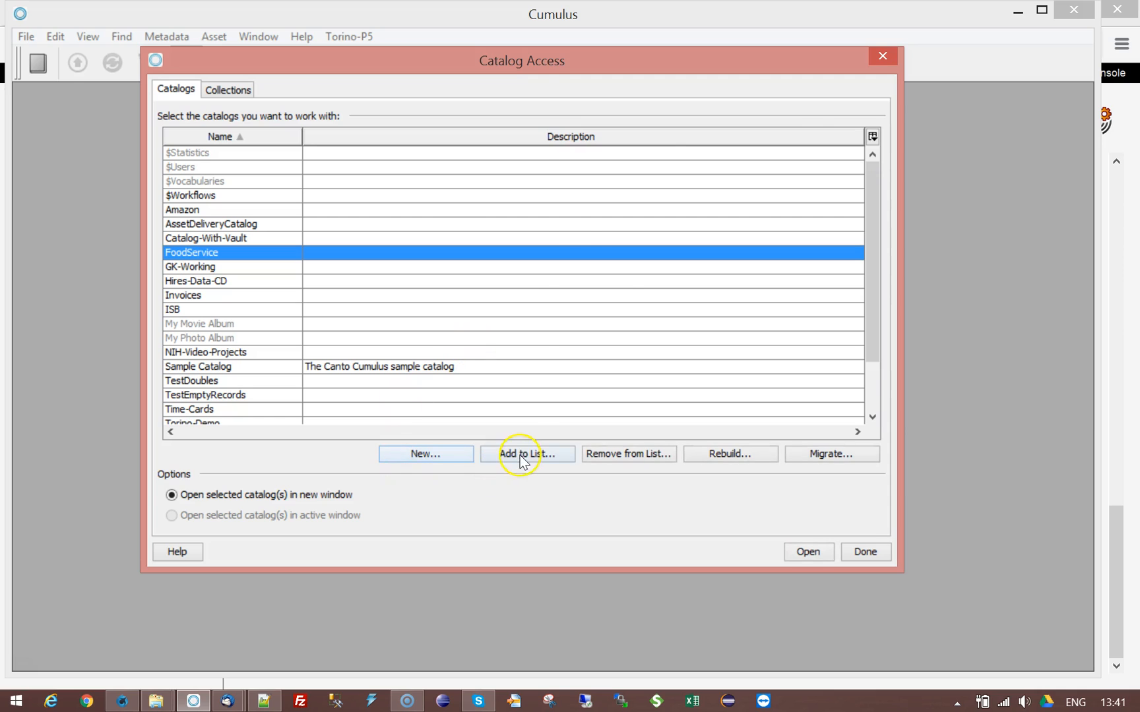
Step: Browse the Catalogs location into the catalogs folder and pick Canada.ccf to add
{"action": "left_click", "coordinate": [519, 455]}
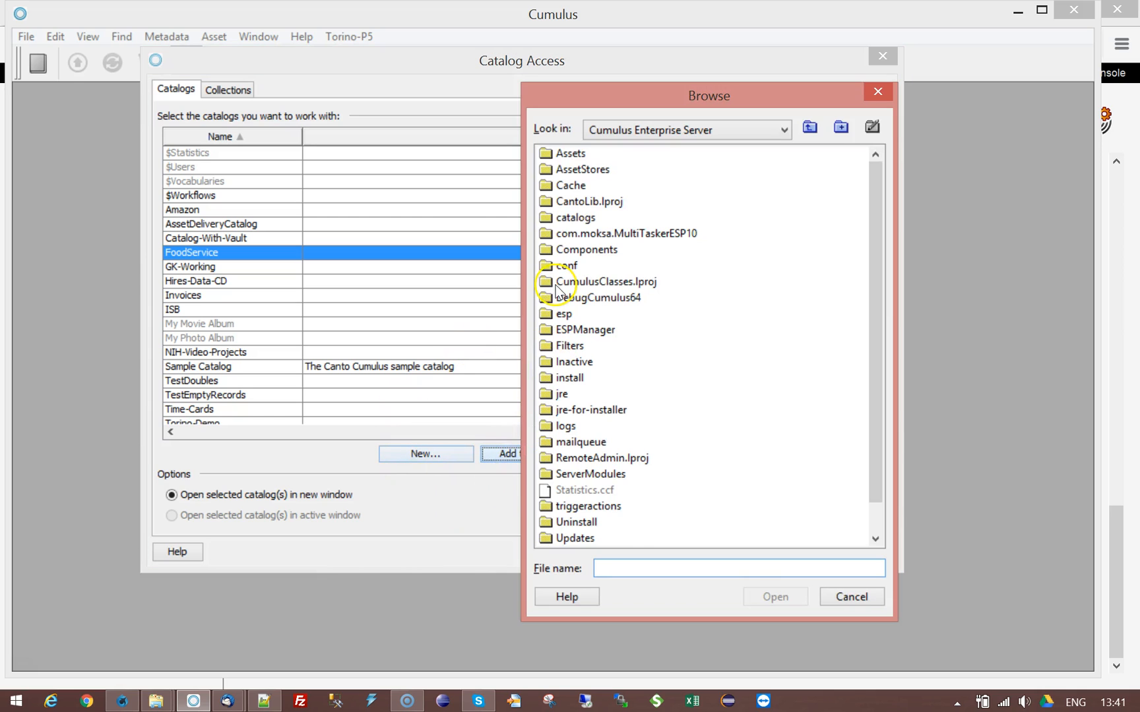
{"action": "left_click", "coordinate": [785, 130]}
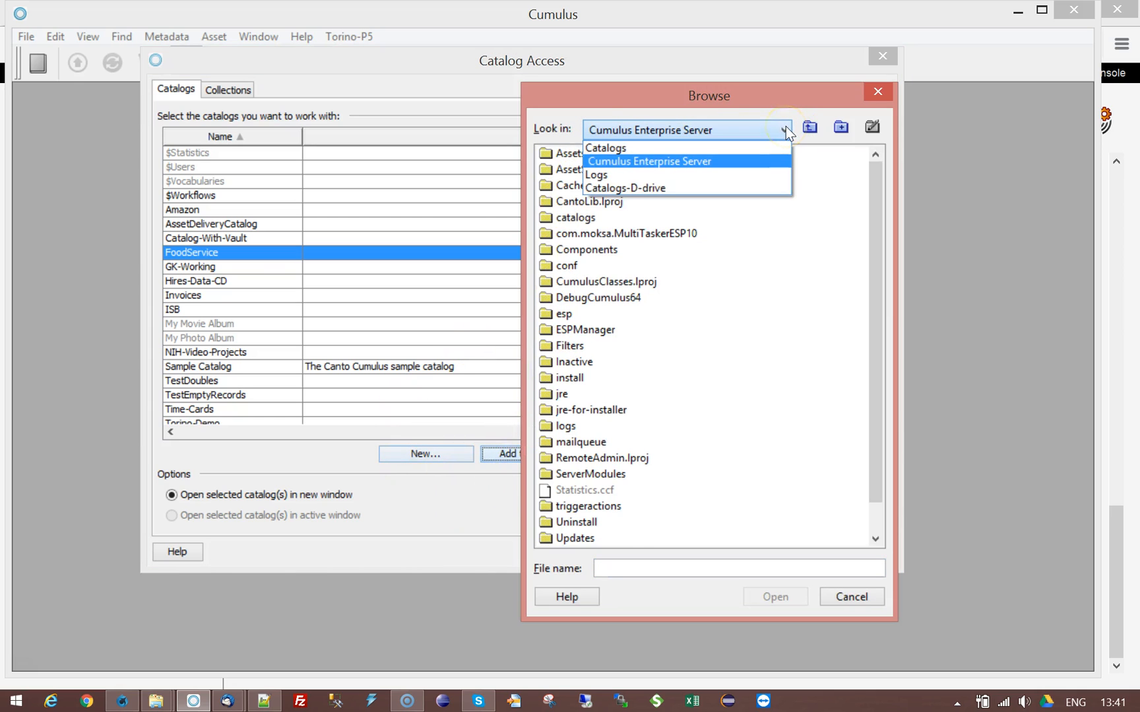
{"action": "left_click", "coordinate": [611, 188]}
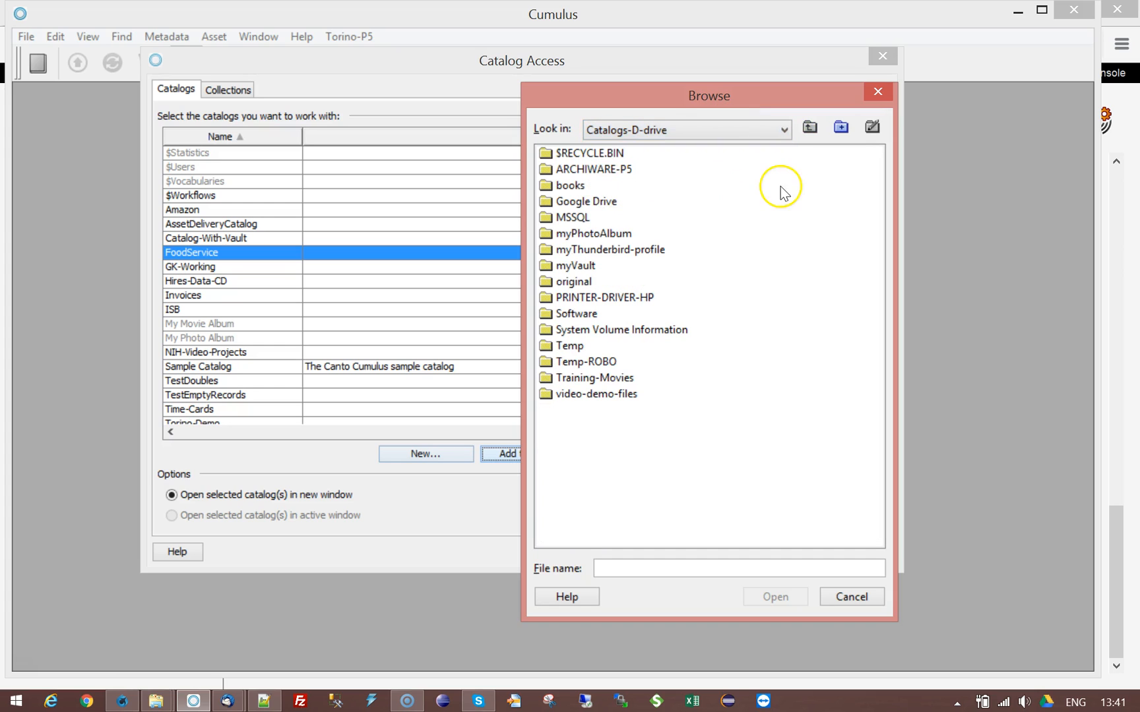
{"action": "left_click", "coordinate": [785, 130]}
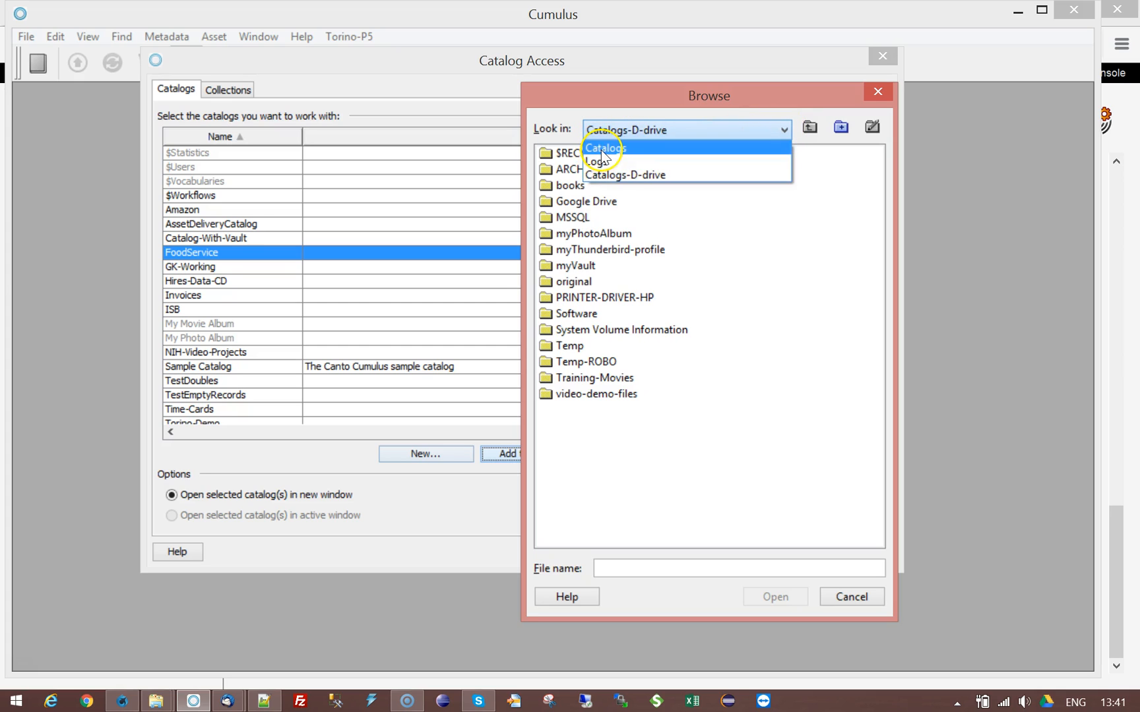
{"action": "left_click", "coordinate": [598, 145]}
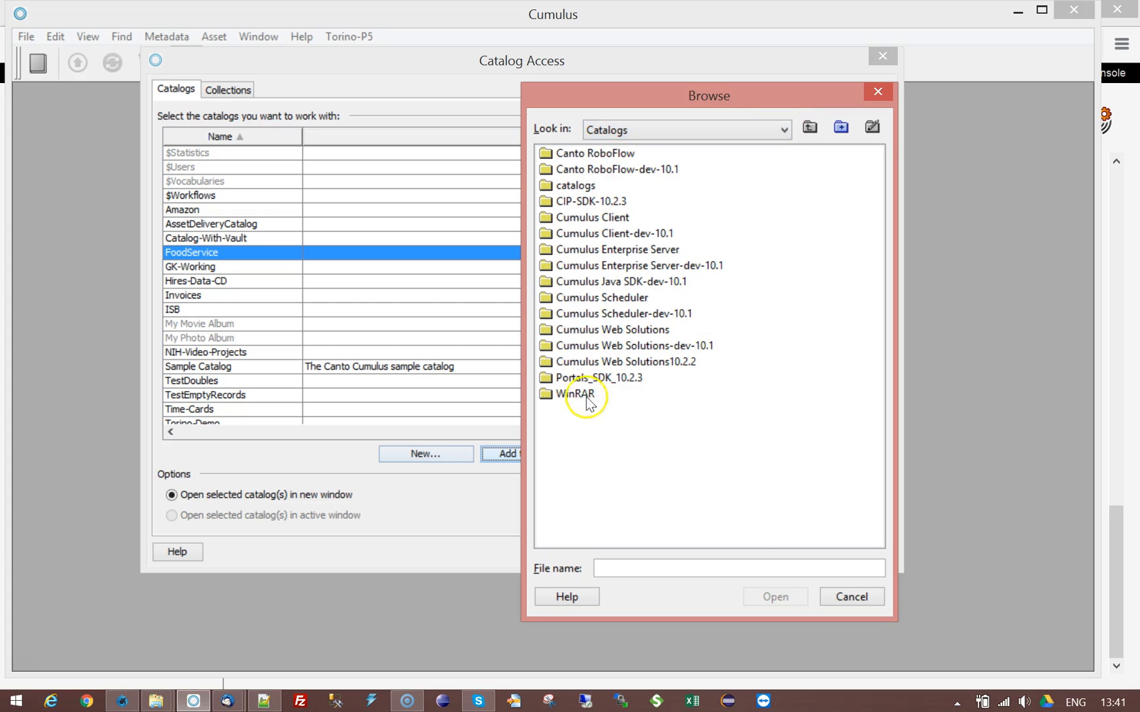
{"action": "double_click", "coordinate": [545, 190]}
{"action": "left_click", "coordinate": [545, 204]}
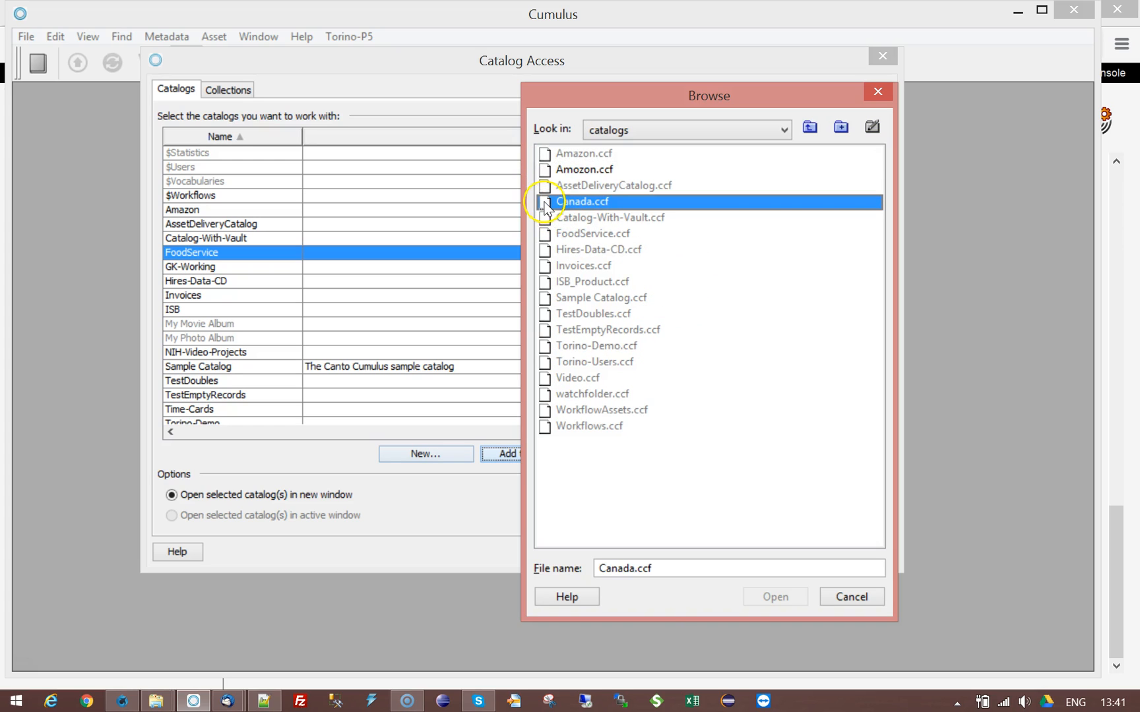
{"action": "left_click", "coordinate": [783, 134]}
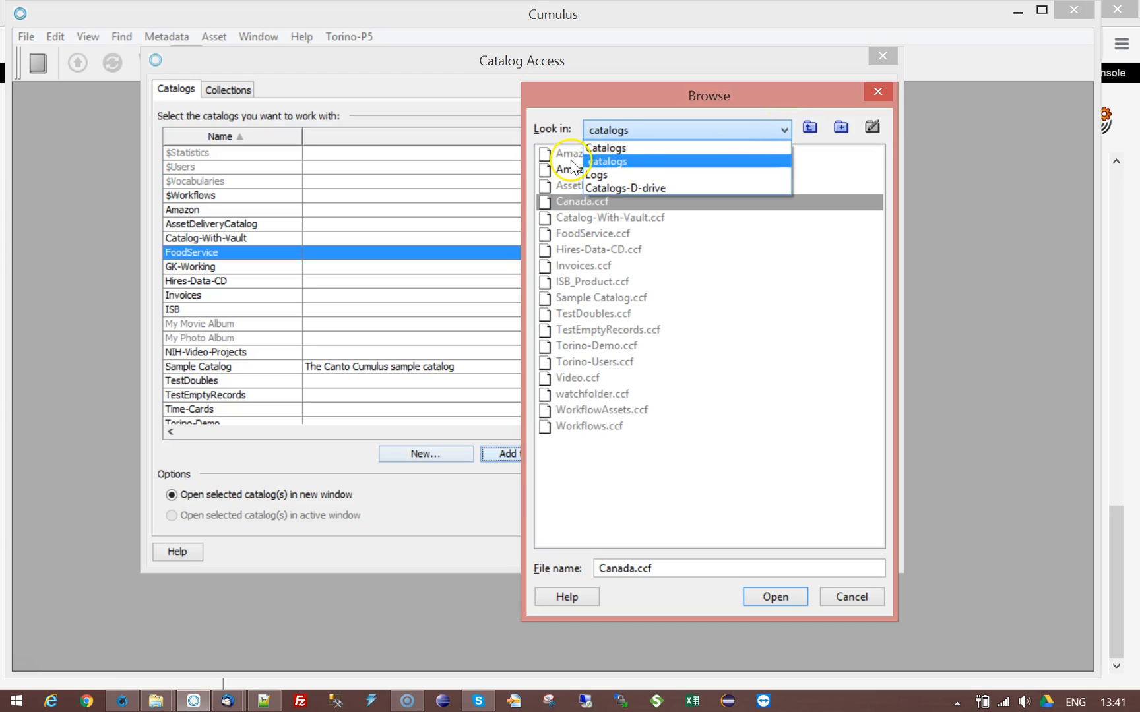
{"action": "left_click", "coordinate": [605, 151]}
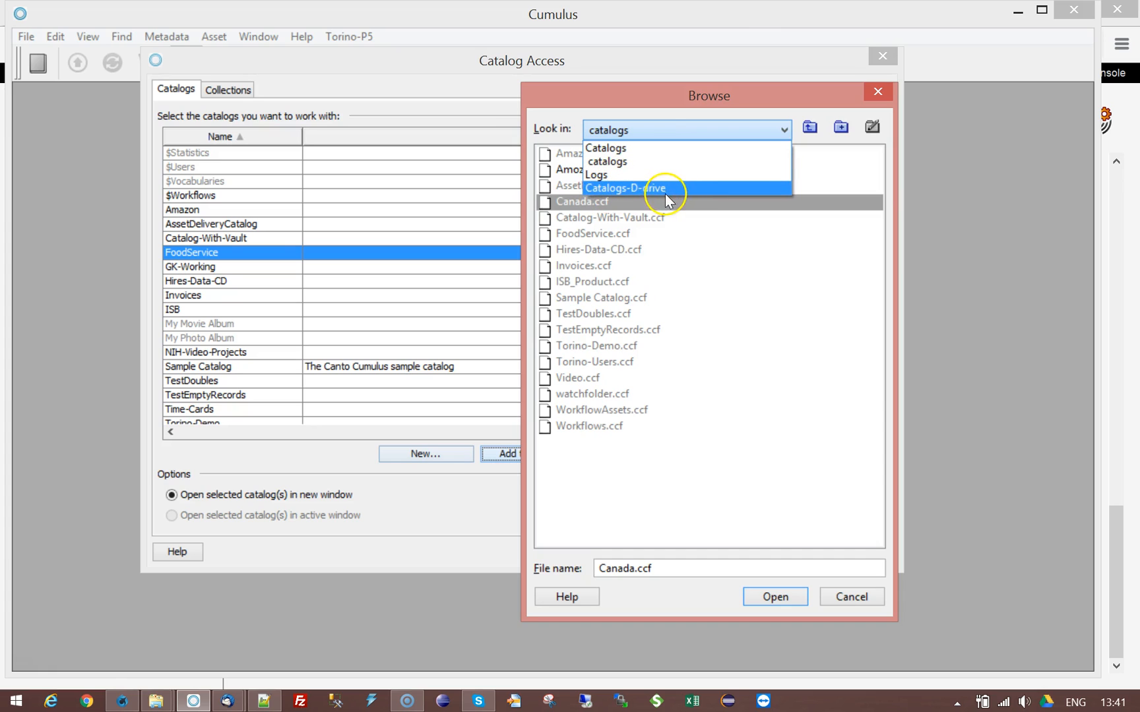
{"action": "left_click", "coordinate": [572, 109]}
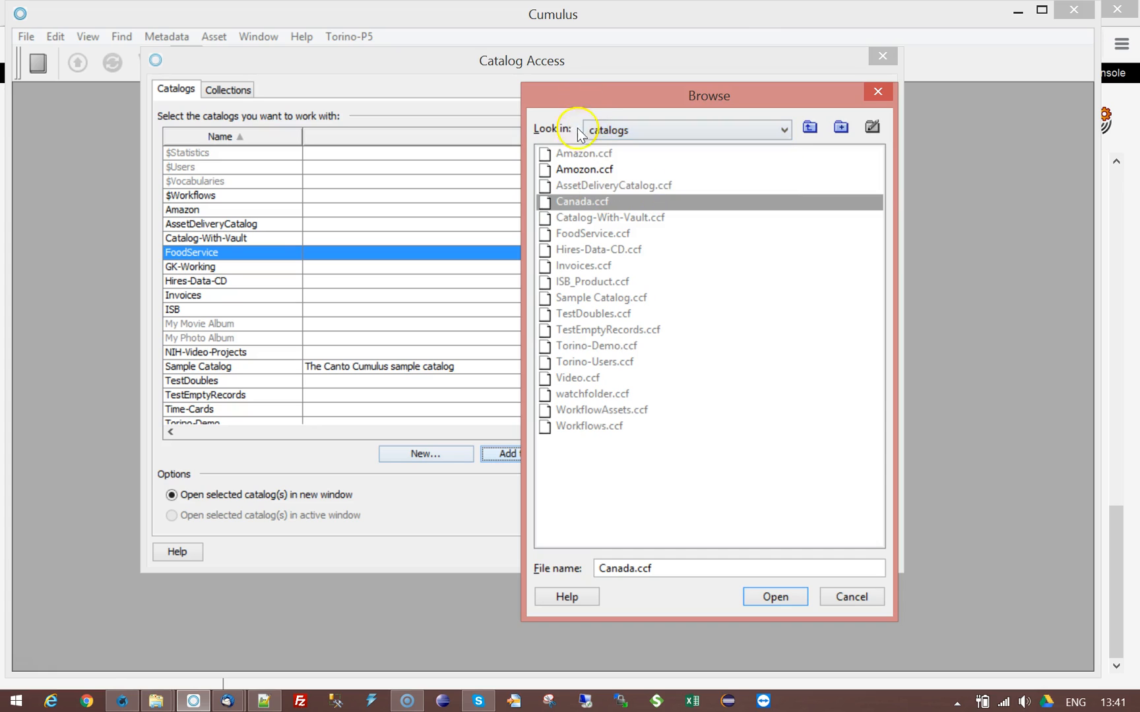
Step: Add Canada.ccf to the catalog access list and open the Canada catalog
{"action": "left_click", "coordinate": [765, 597]}
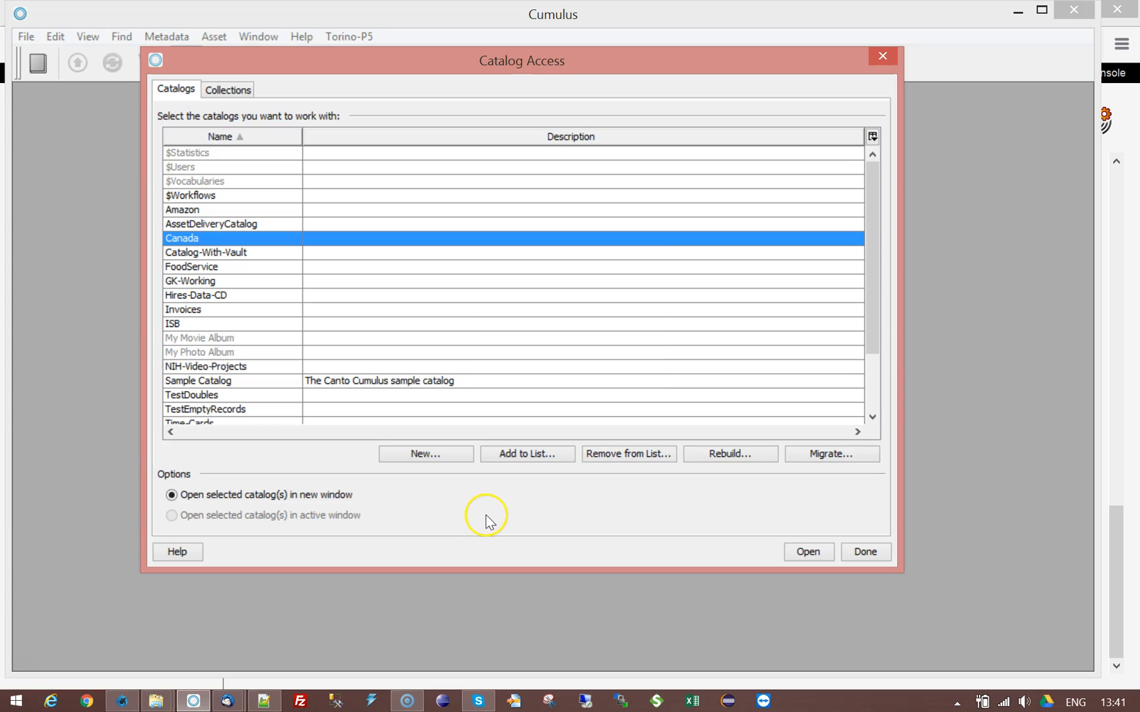
{"action": "left_click", "coordinate": [232, 253]}
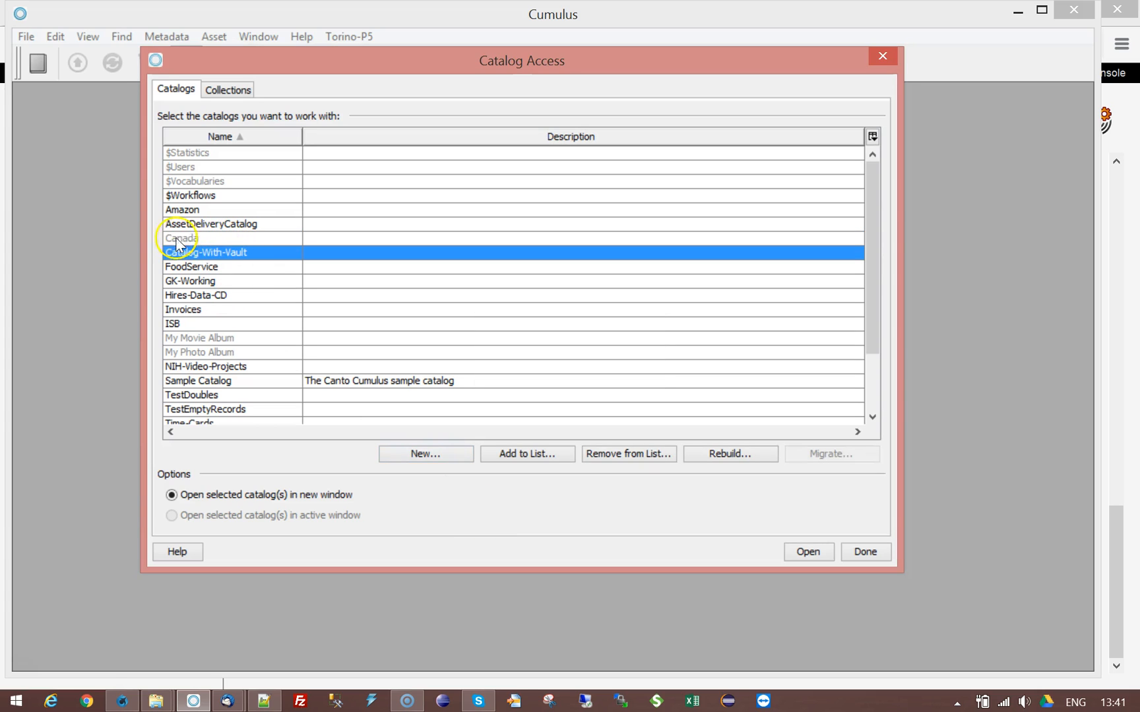
{"action": "left_click", "coordinate": [185, 240]}
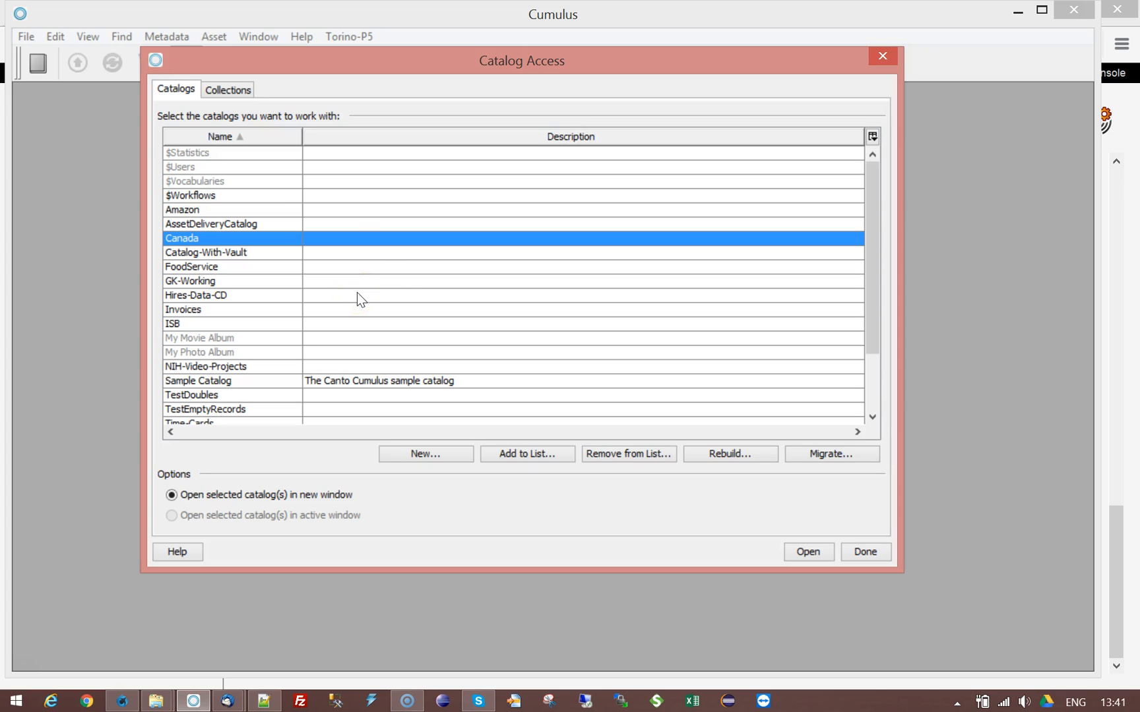
{"action": "left_click", "coordinate": [807, 553]}
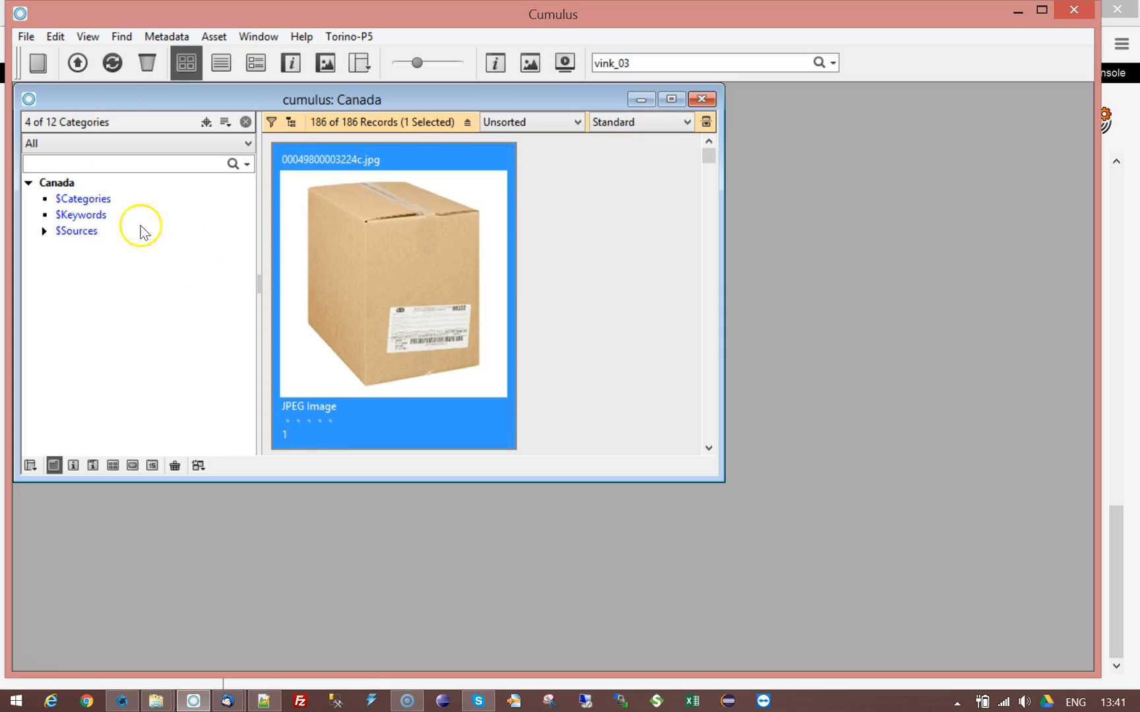
Step: In Canada's Catalog Settings General preferences, enable Share catalog and Allow Web access
{"action": "left_click", "coordinate": [206, 124]}
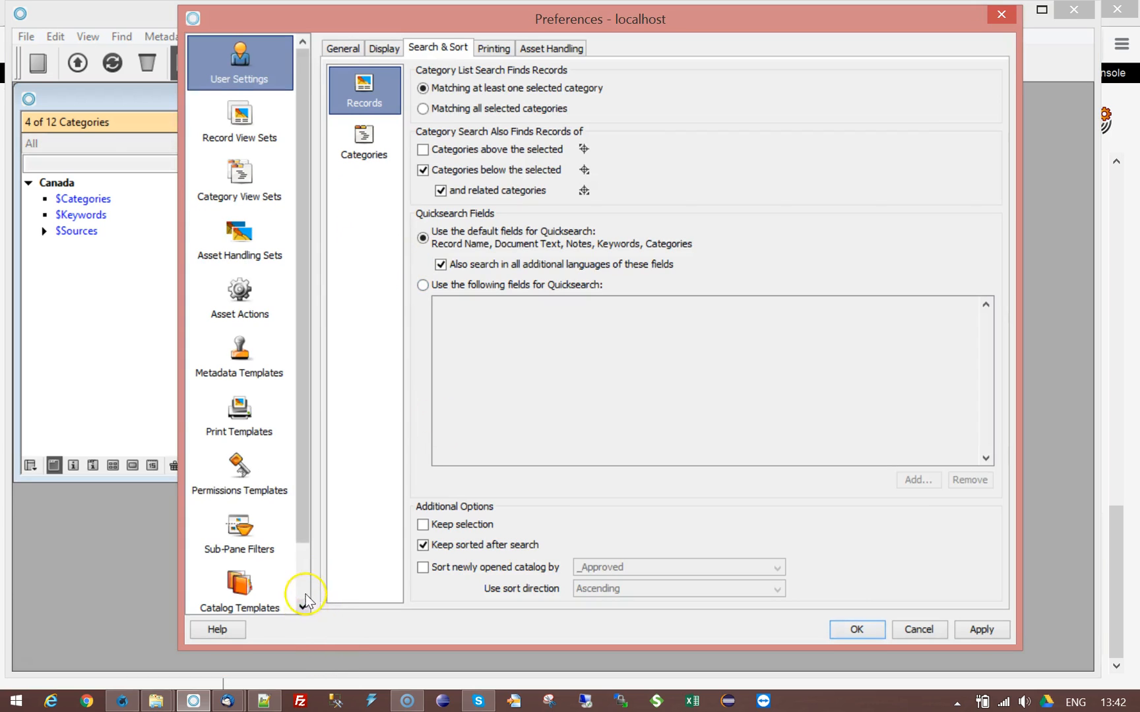
{"action": "left_click", "coordinate": [303, 599]}
{"action": "left_click", "coordinate": [265, 603]}
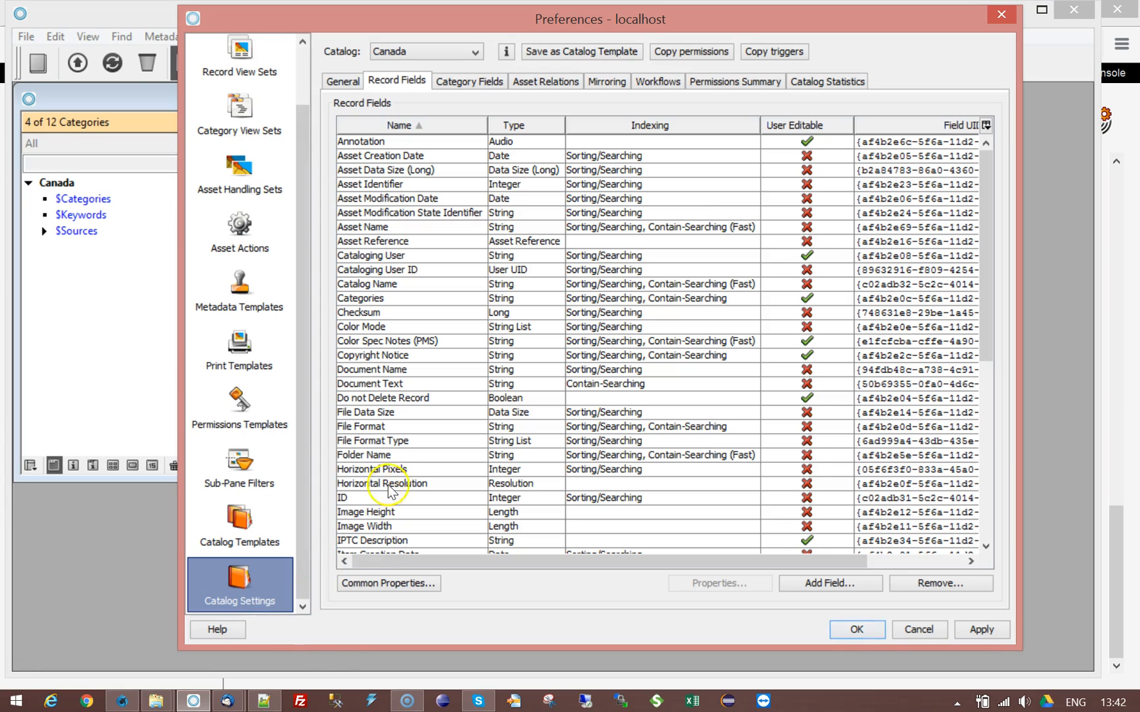
{"action": "left_click", "coordinate": [391, 472]}
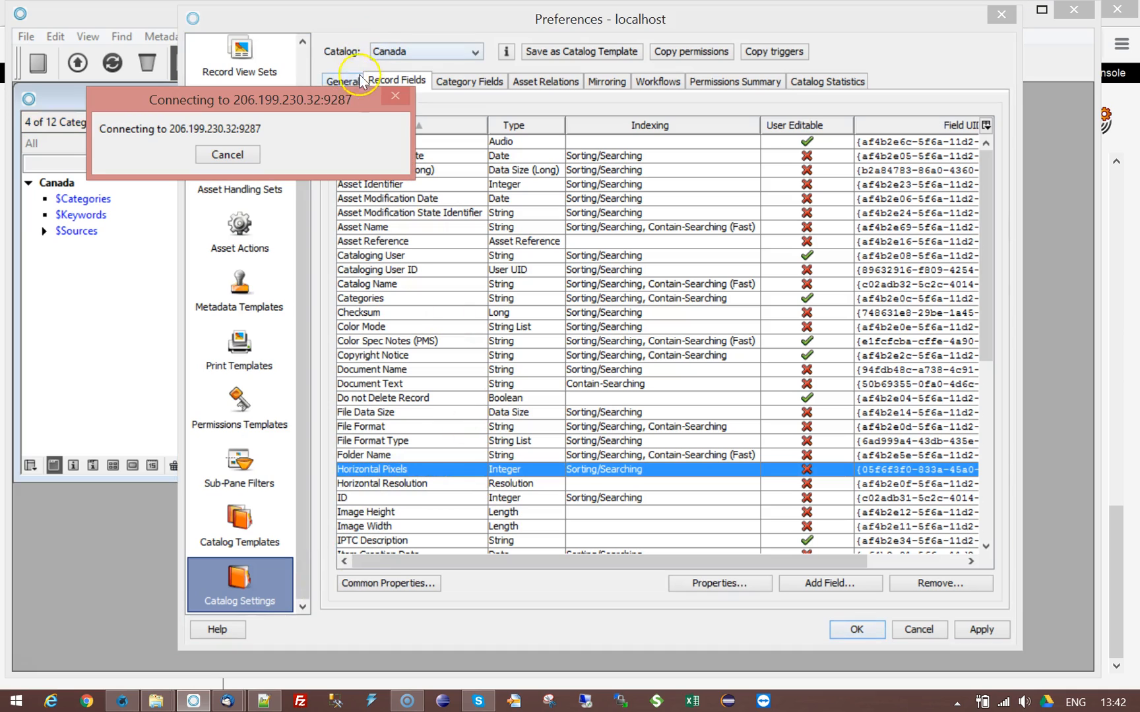
{"action": "left_click", "coordinate": [342, 79]}
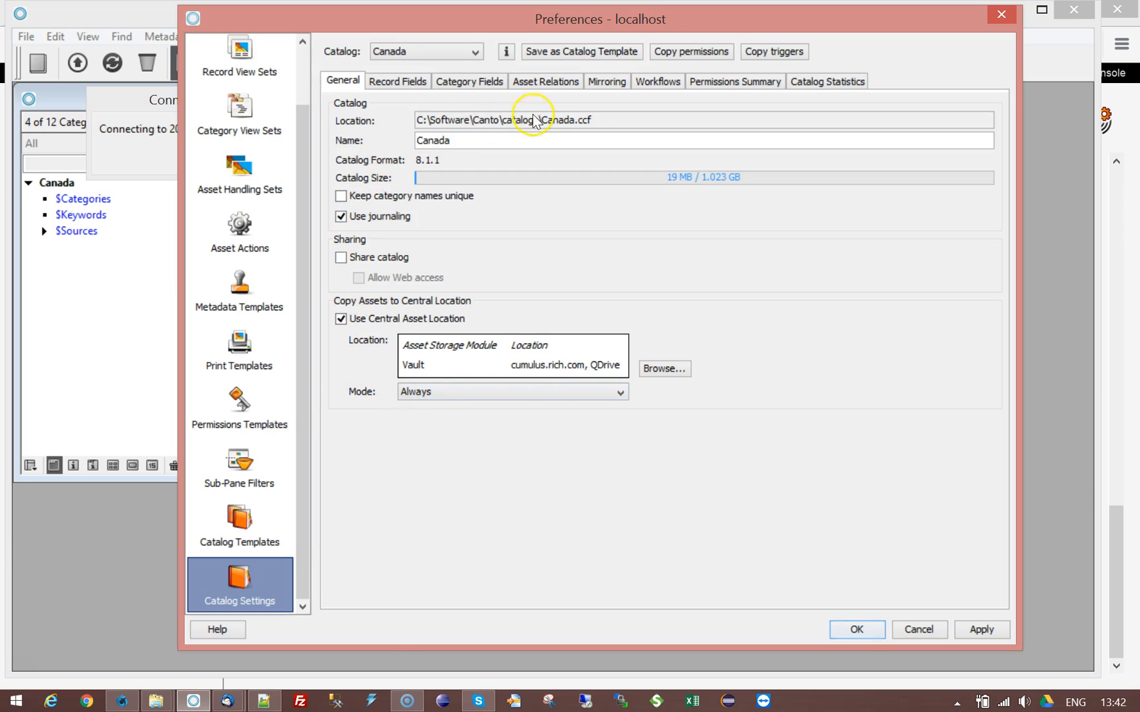
{"action": "left_click", "coordinate": [341, 258]}
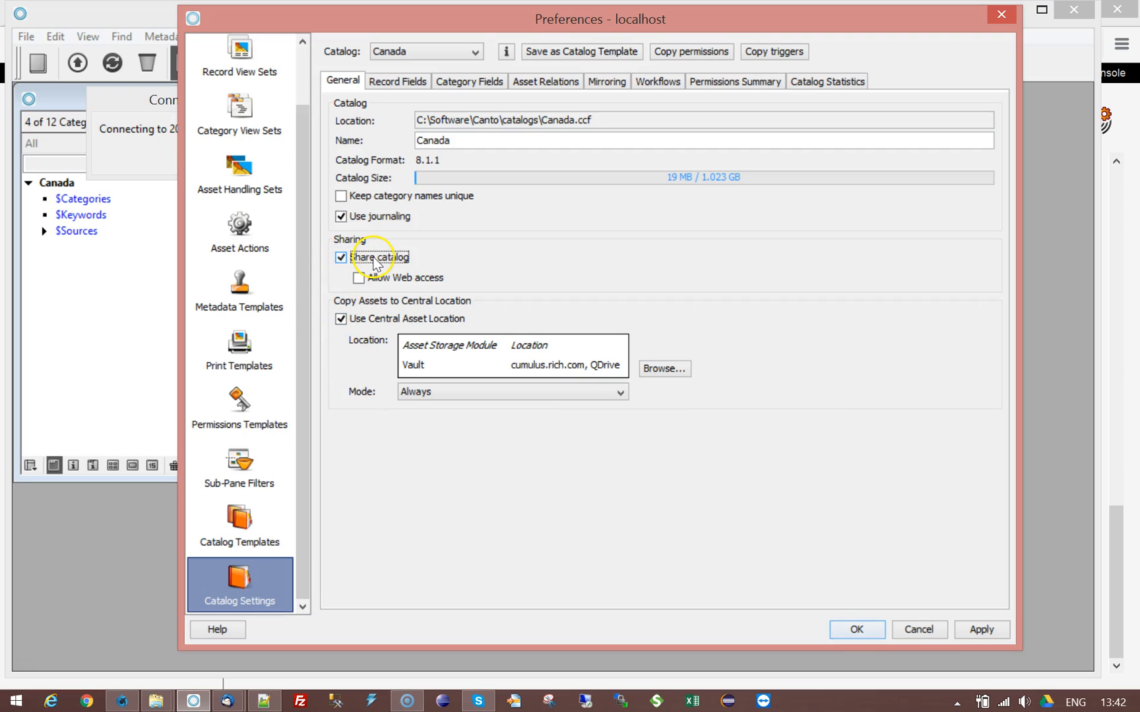
{"action": "left_click", "coordinate": [359, 278]}
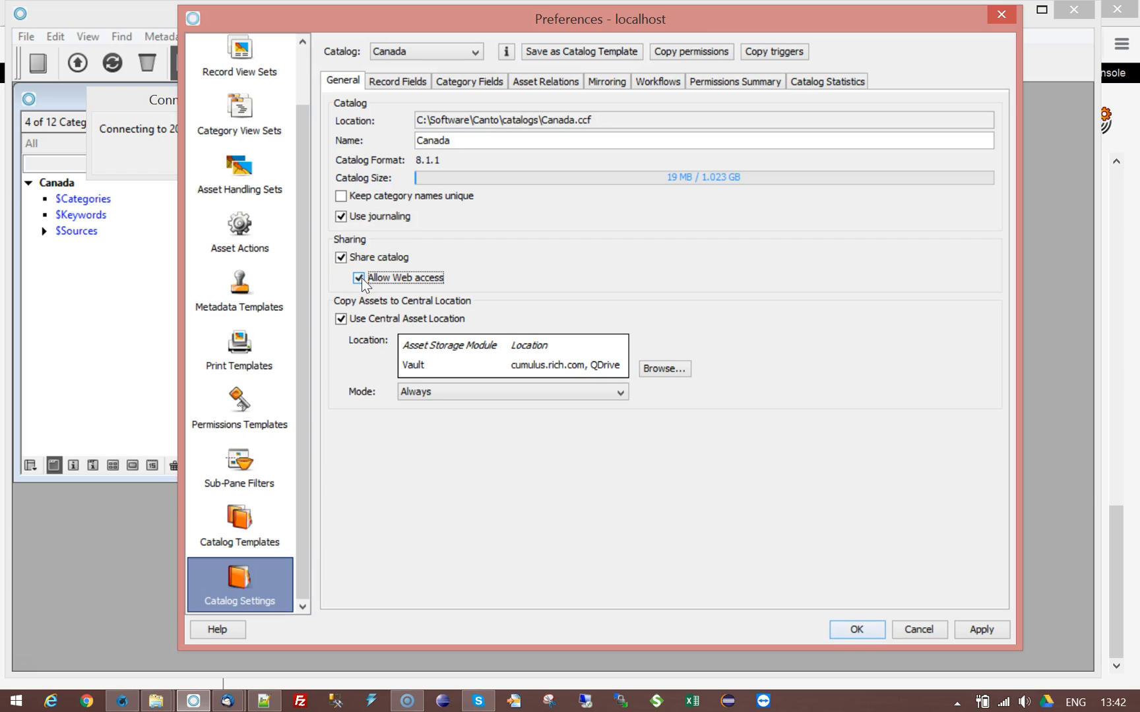
{"action": "left_click", "coordinate": [857, 628]}
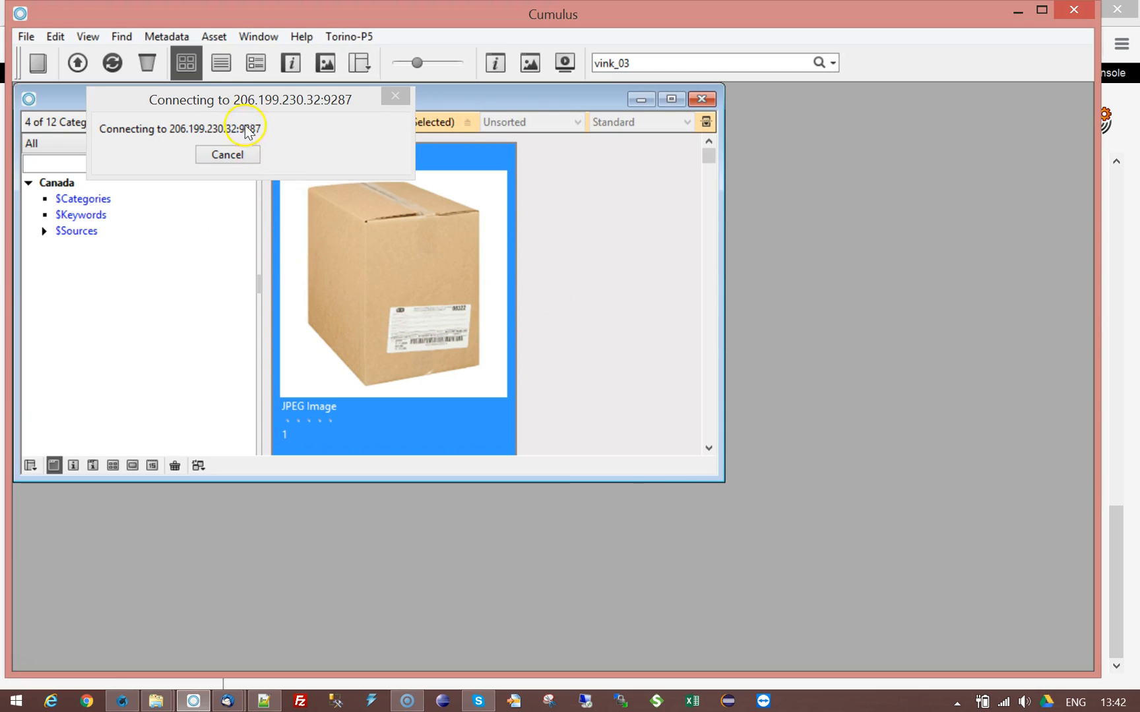
Step: Cancel the pending server connection and close the Canada catalog window
{"action": "left_click_drag", "start_coordinate": [354, 114], "coordinate": [847, 135]}
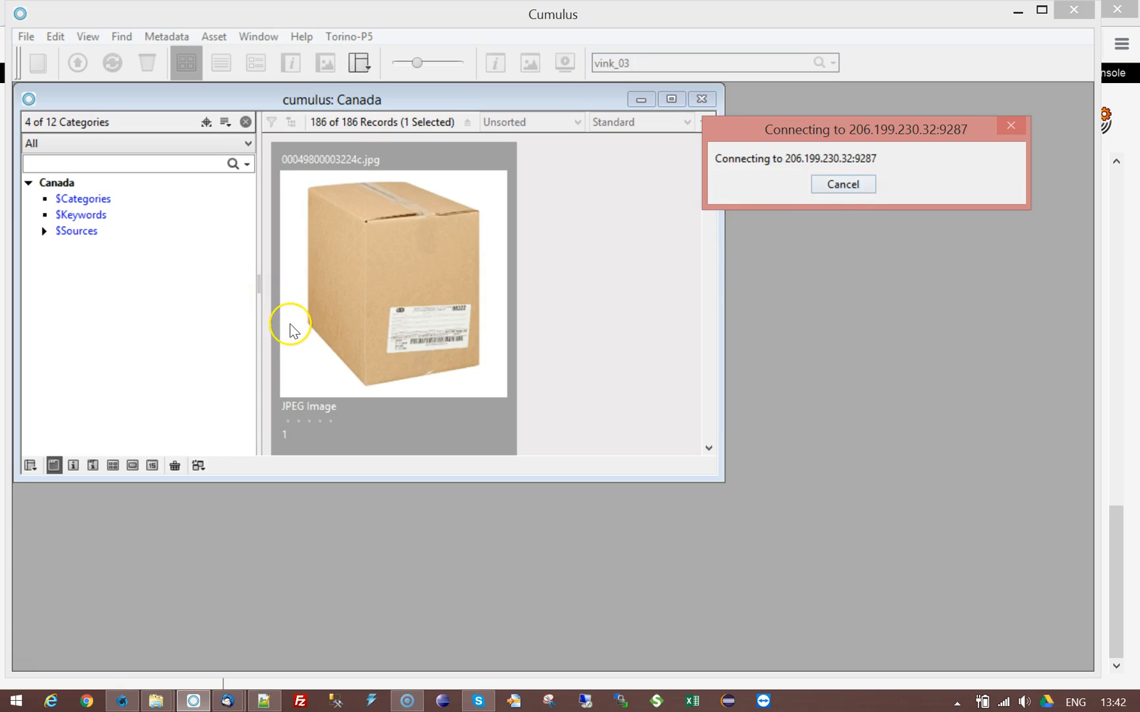
{"action": "left_click", "coordinate": [845, 185]}
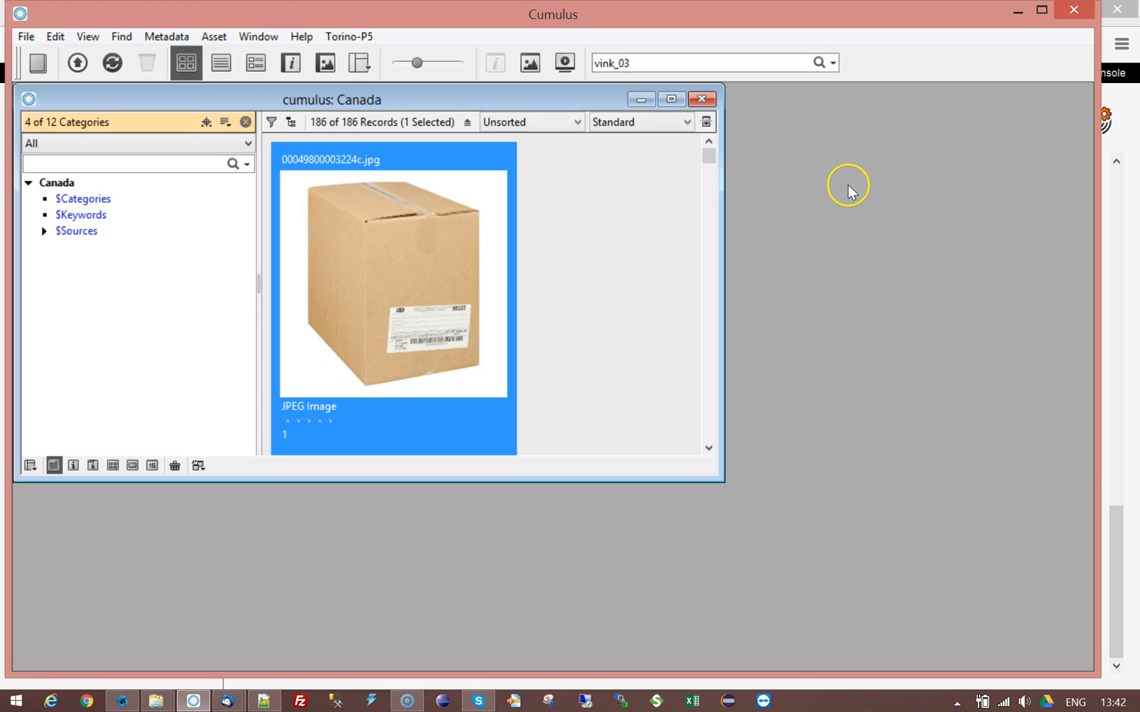
{"action": "left_click", "coordinate": [407, 293]}
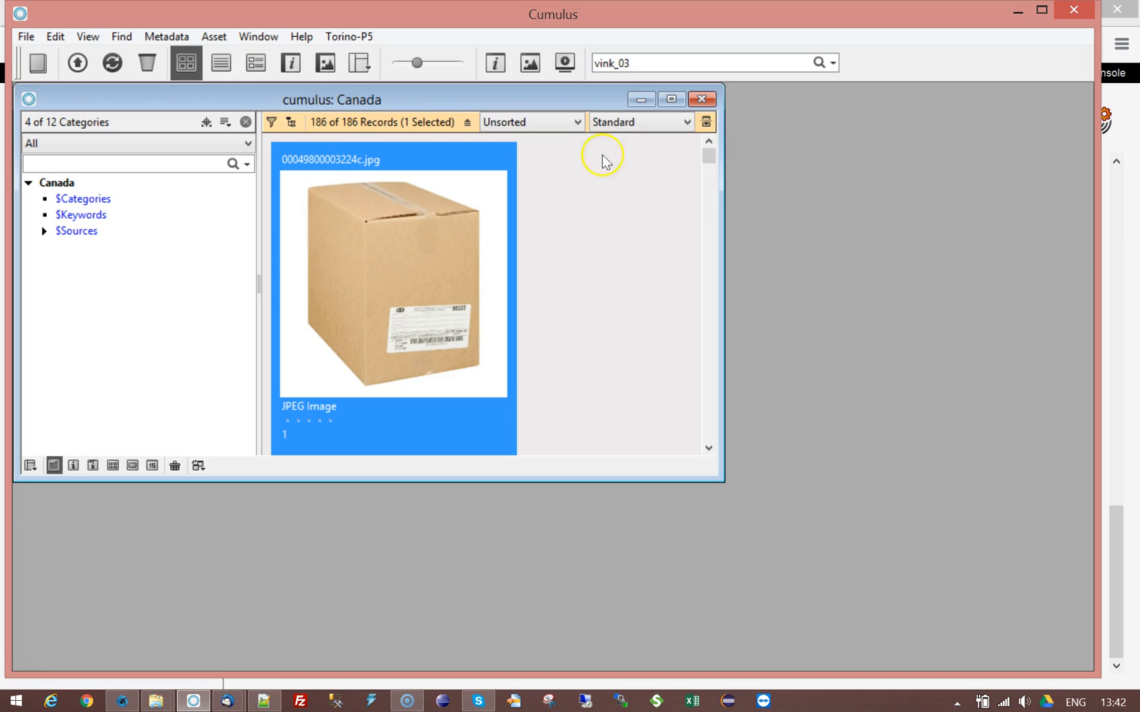
{"action": "left_click", "coordinate": [704, 100]}
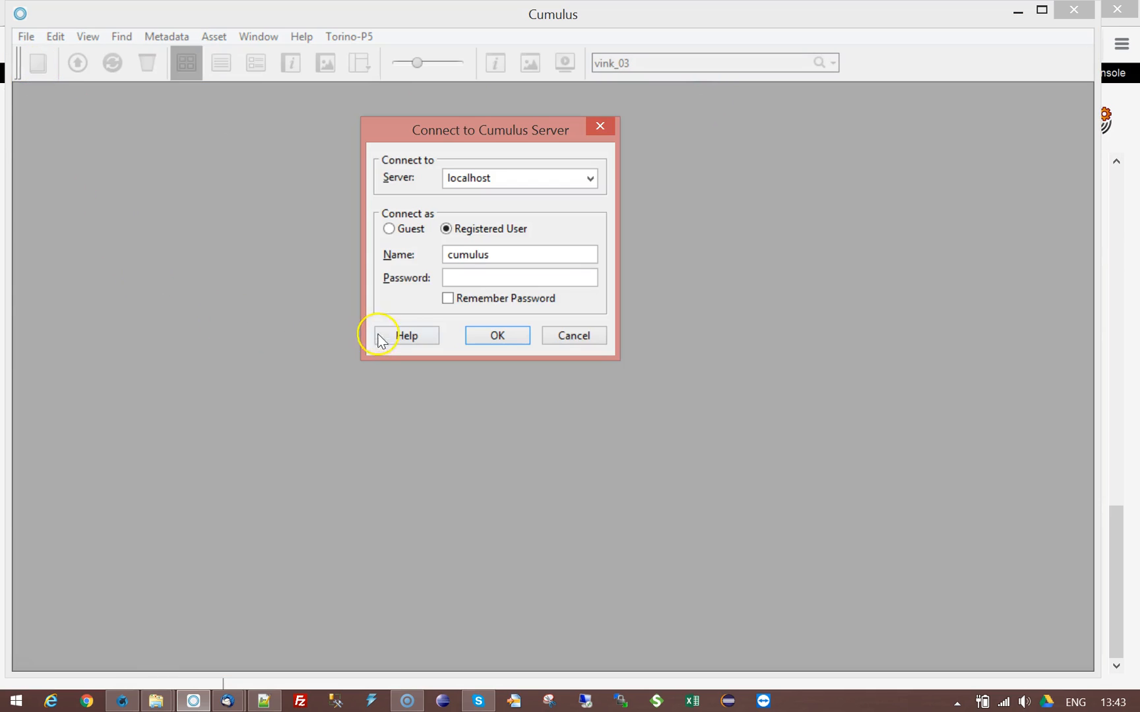
Step: Reconnect to localhost as another registered user with their password, then dismiss the Catalog Access list
{"action": "left_click", "coordinate": [511, 337]}
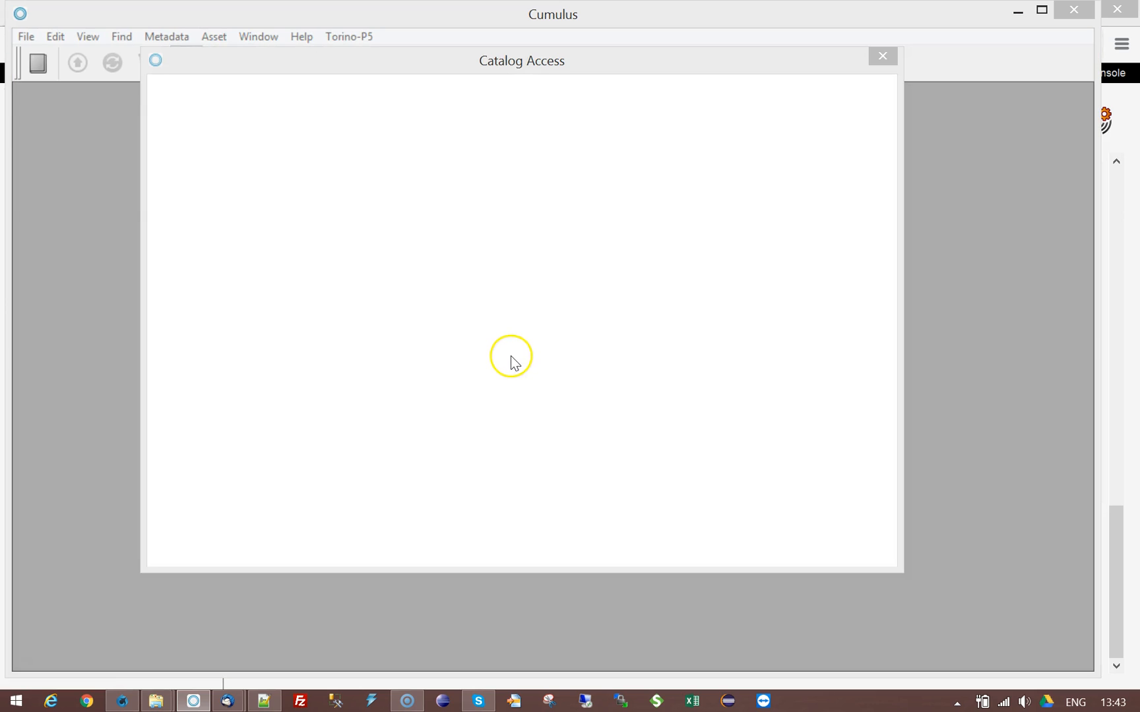
{"action": "left_click", "coordinate": [882, 56]}
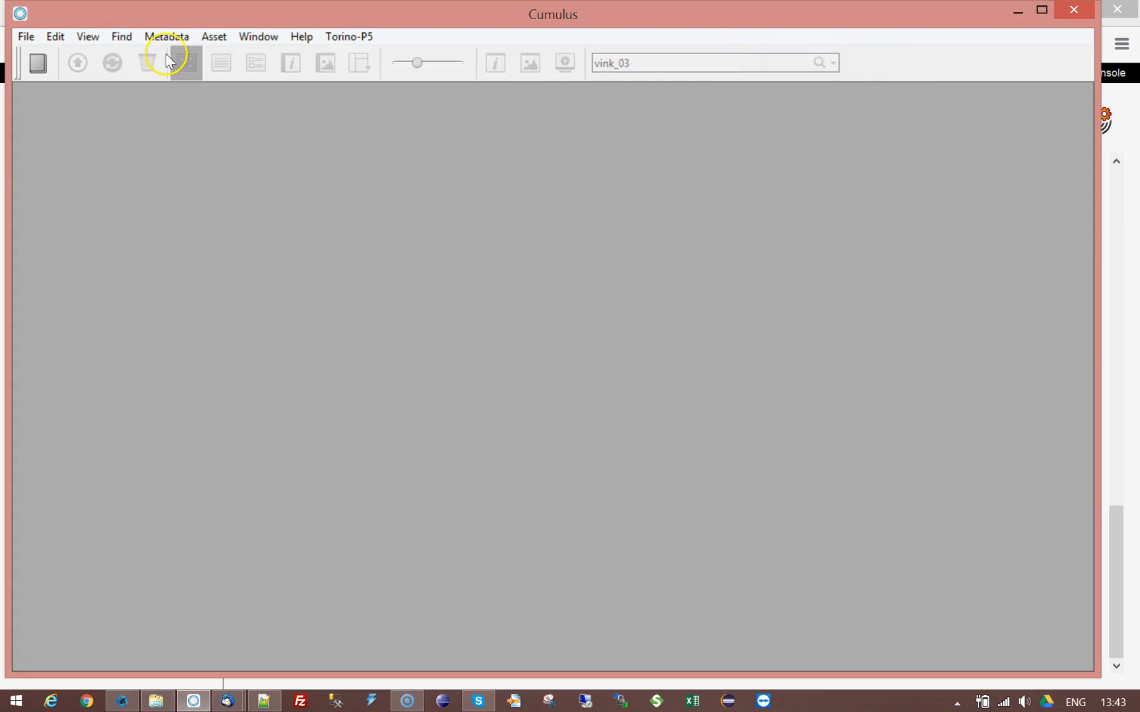
{"action": "left_click", "coordinate": [38, 63]}
{"action": "double_click", "coordinate": [495, 249]}
{"action": "type", "text": "peter"}
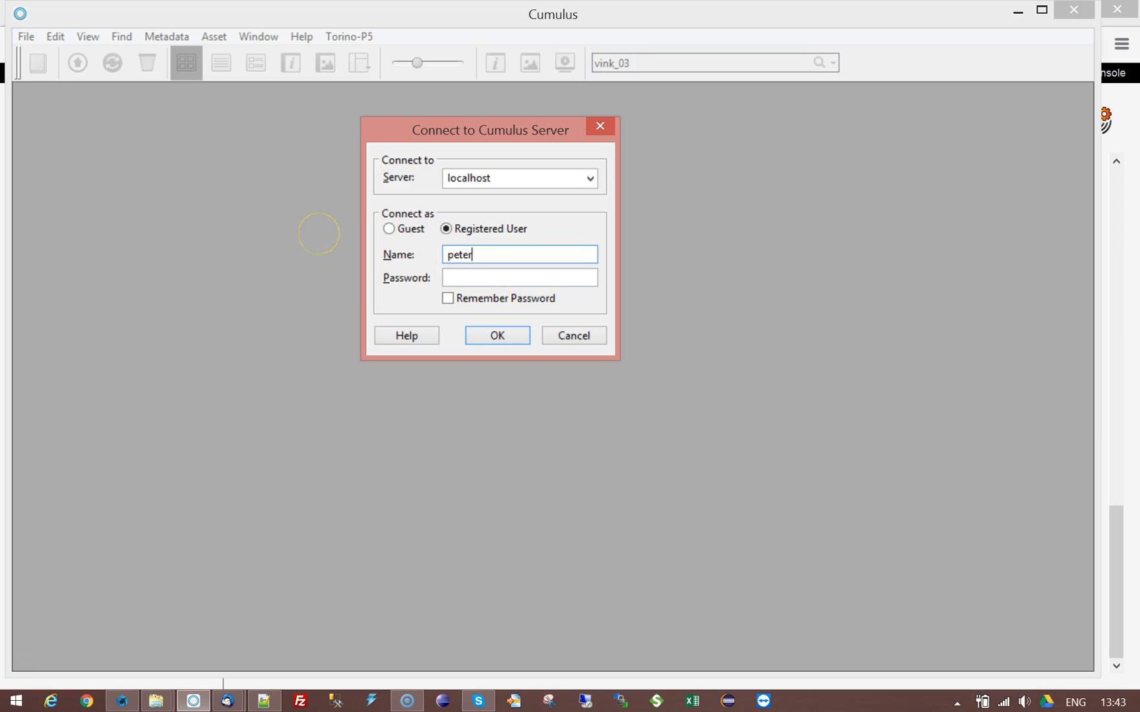
{"action": "key", "text": "Tab"}
{"action": "type", "text": "****"}
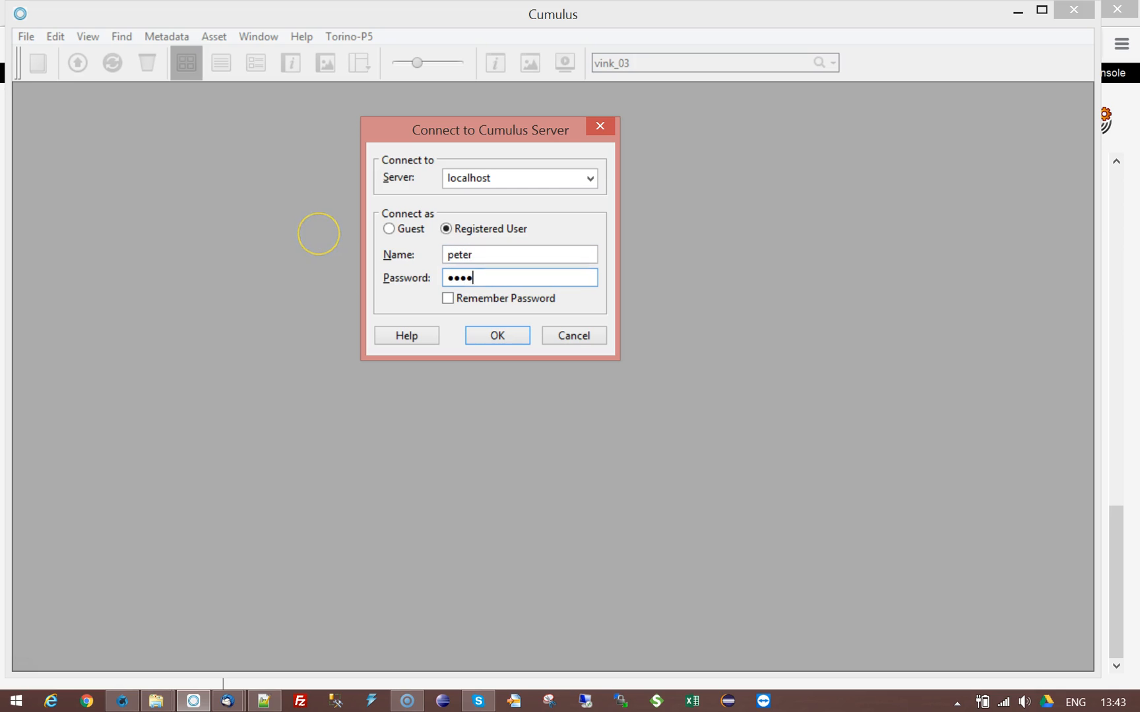
{"action": "left_click", "coordinate": [508, 338]}
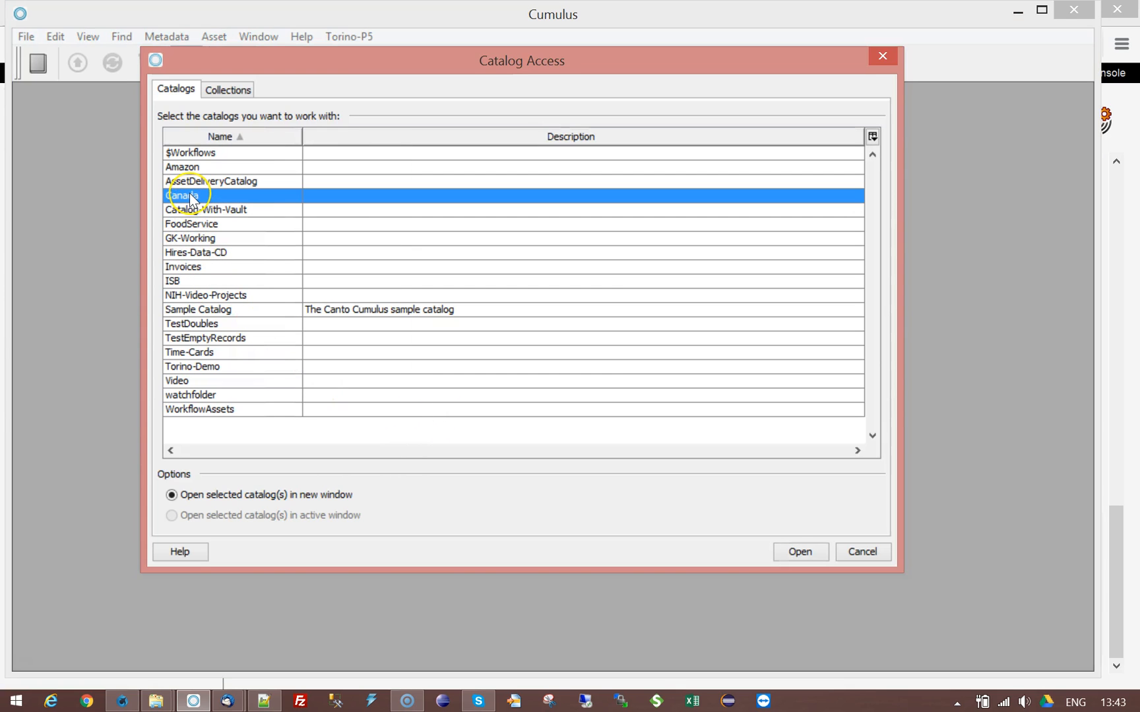
{"action": "left_click", "coordinate": [870, 552]}
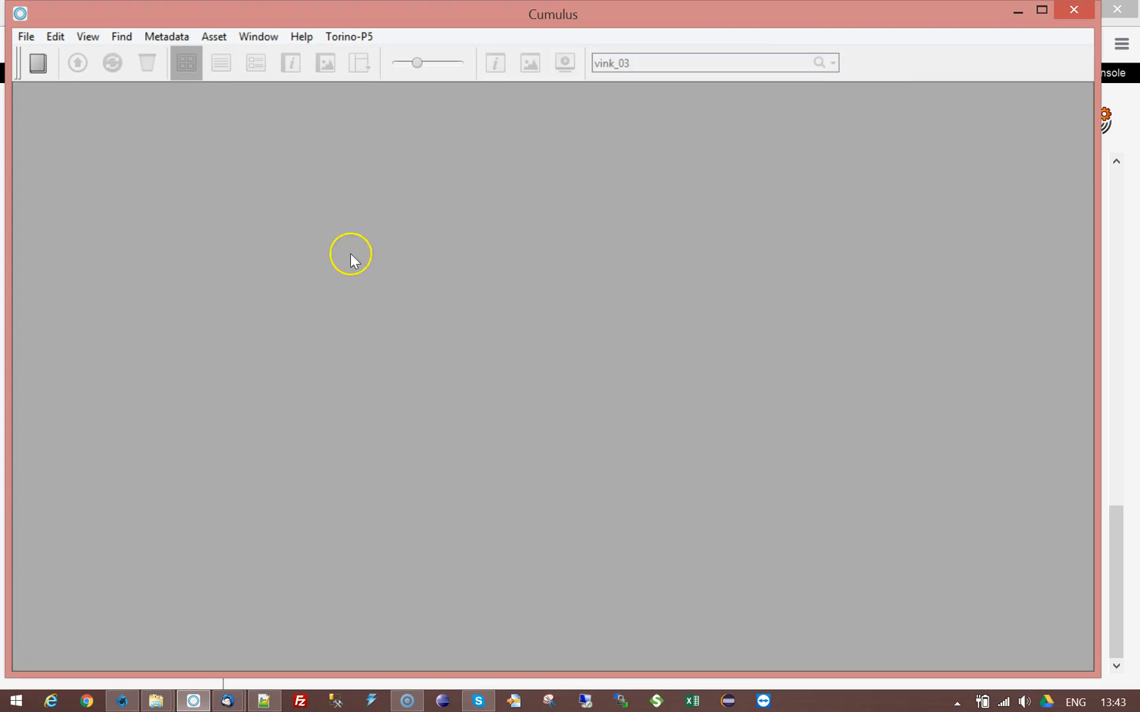
Step: Reconnect to the server as user sample with its password, then dismiss the Sample Catalog-only catalog list
{"action": "left_click", "coordinate": [37, 63]}
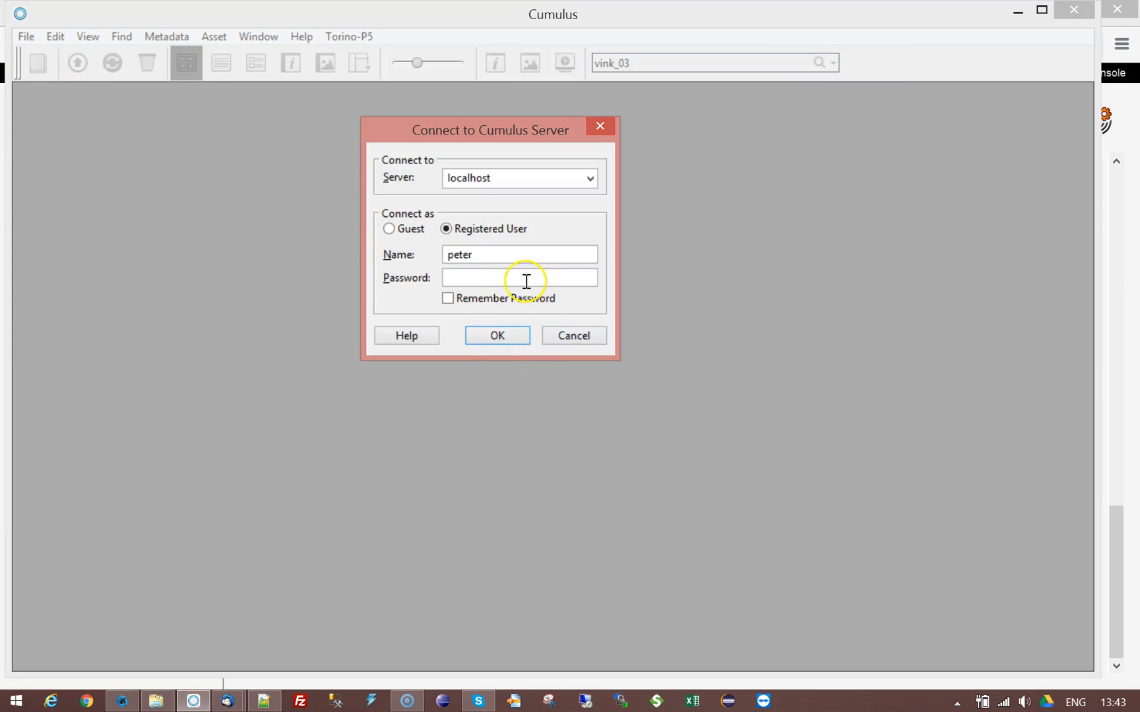
{"action": "double_click", "coordinate": [479, 251]}
{"action": "type", "text": "sa"}
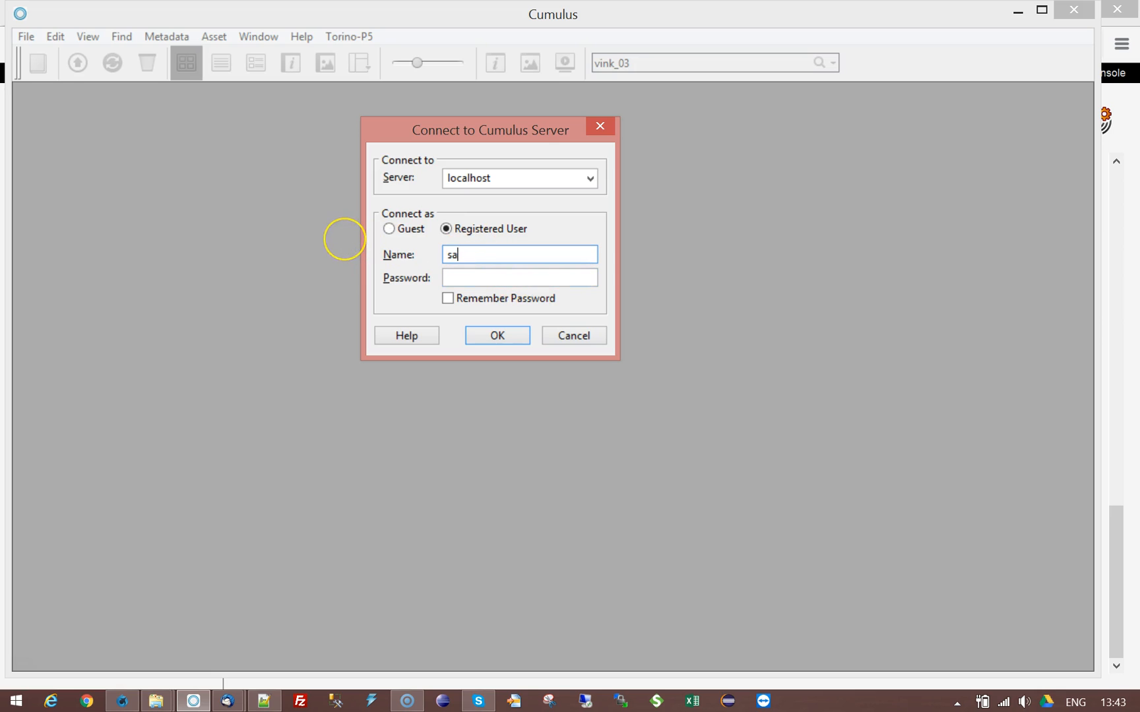
{"action": "type", "text": "mp•••"}
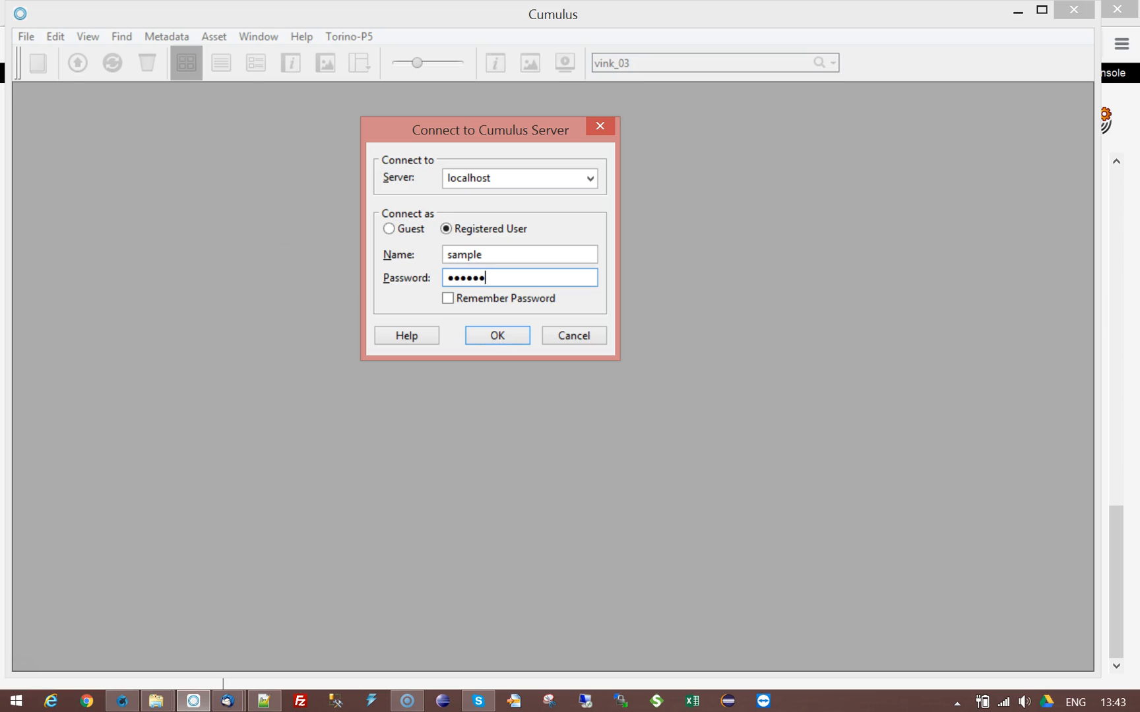
{"action": "left_click", "coordinate": [488, 335]}
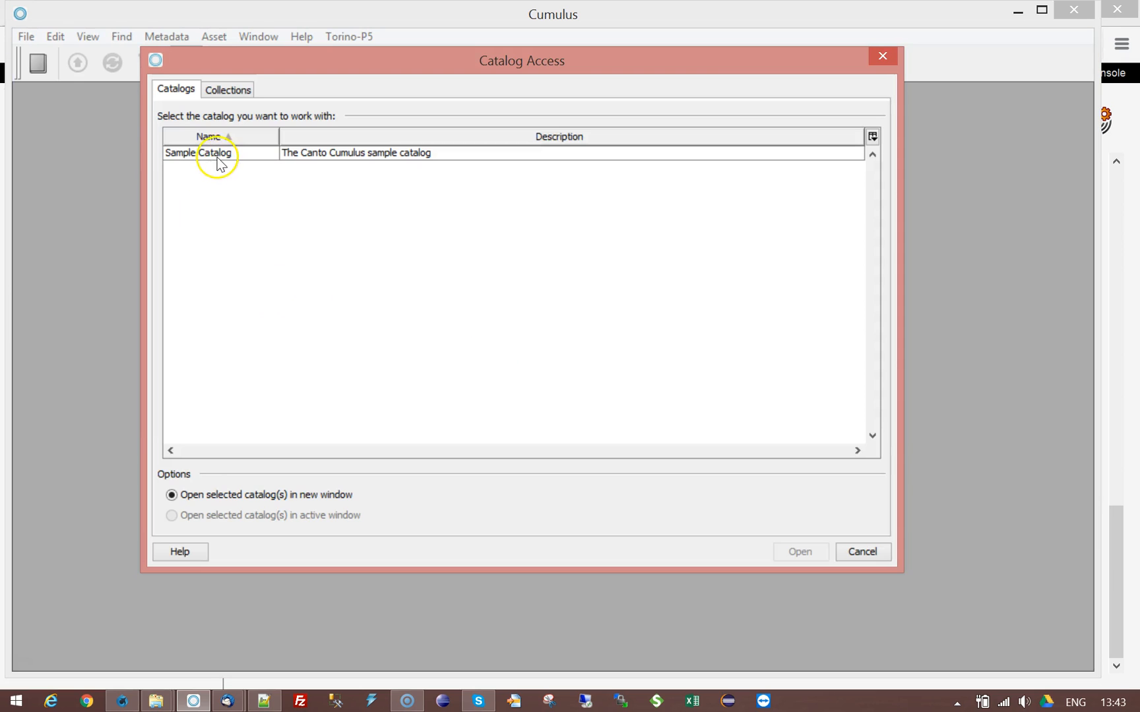
{"action": "left_click", "coordinate": [884, 560]}
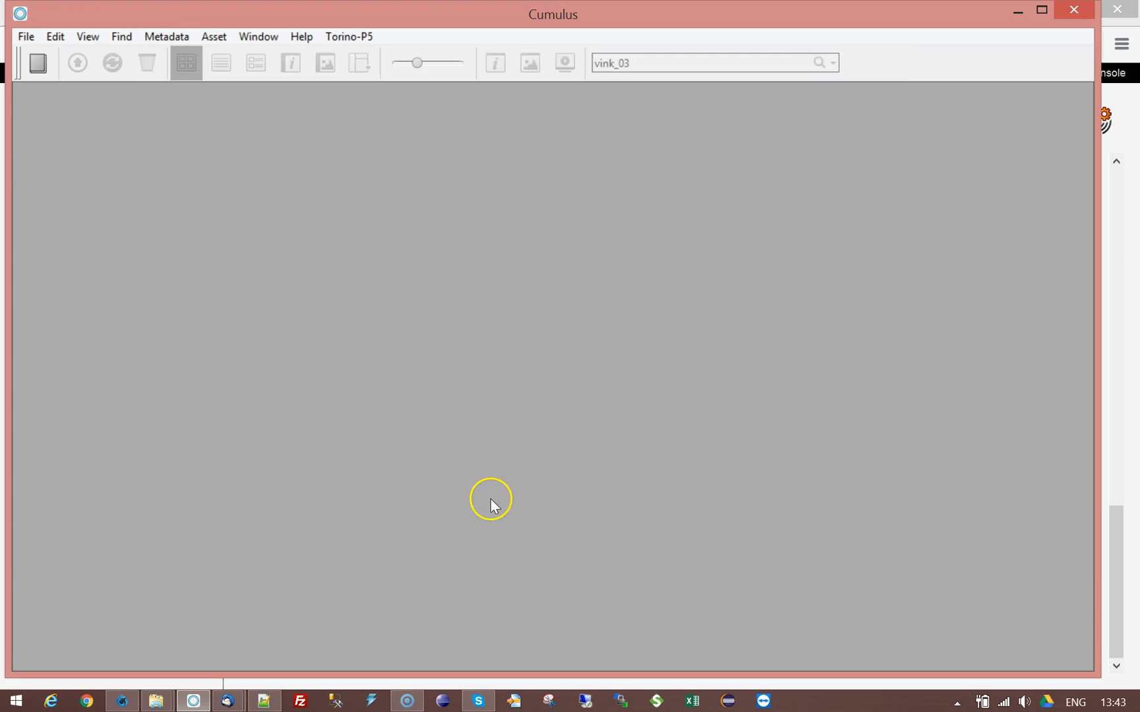
{"action": "left_click", "coordinate": [122, 699]}
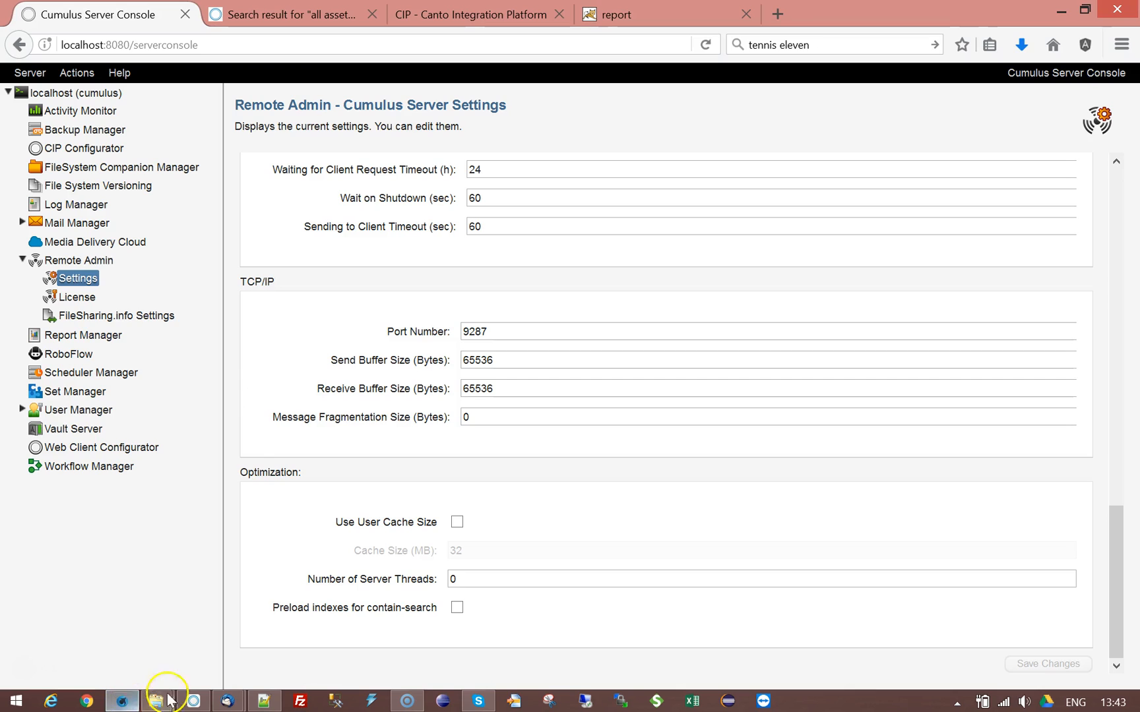
Step: Open the second role's properties under User Manager > Roles and review its Catalog Access and Permissions tabs
{"action": "left_click", "coordinate": [22, 410]}
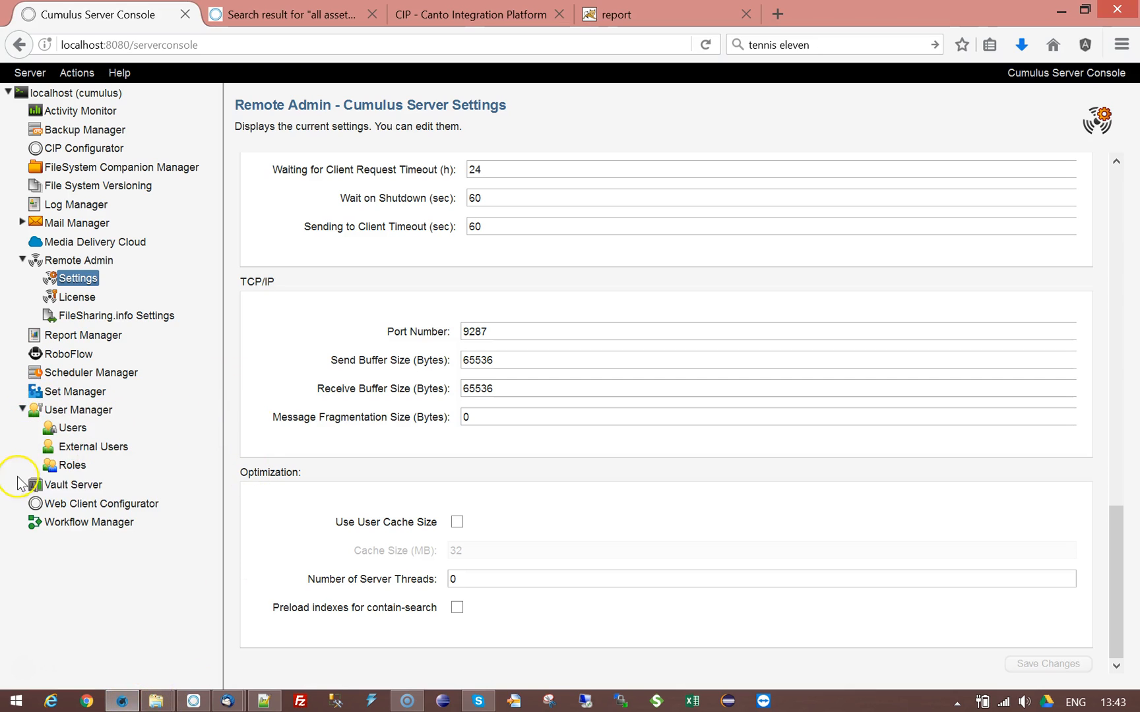
{"action": "left_click", "coordinate": [71, 464]}
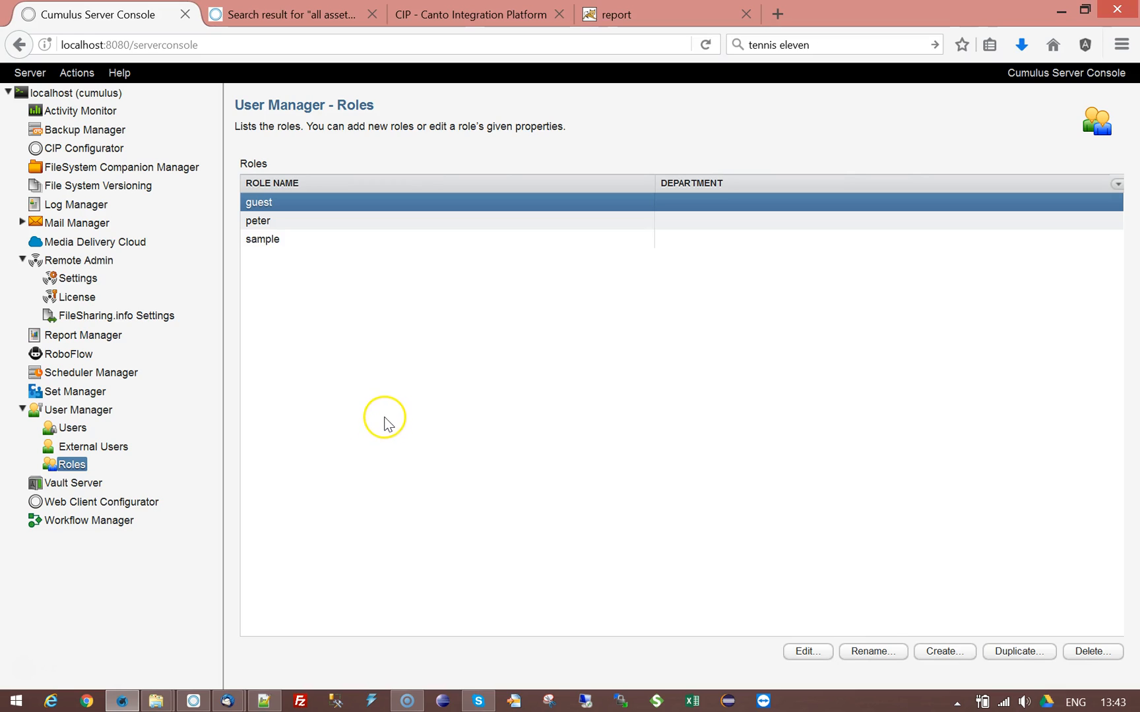
{"action": "left_click", "coordinate": [258, 221]}
{"action": "left_click", "coordinate": [806, 653]}
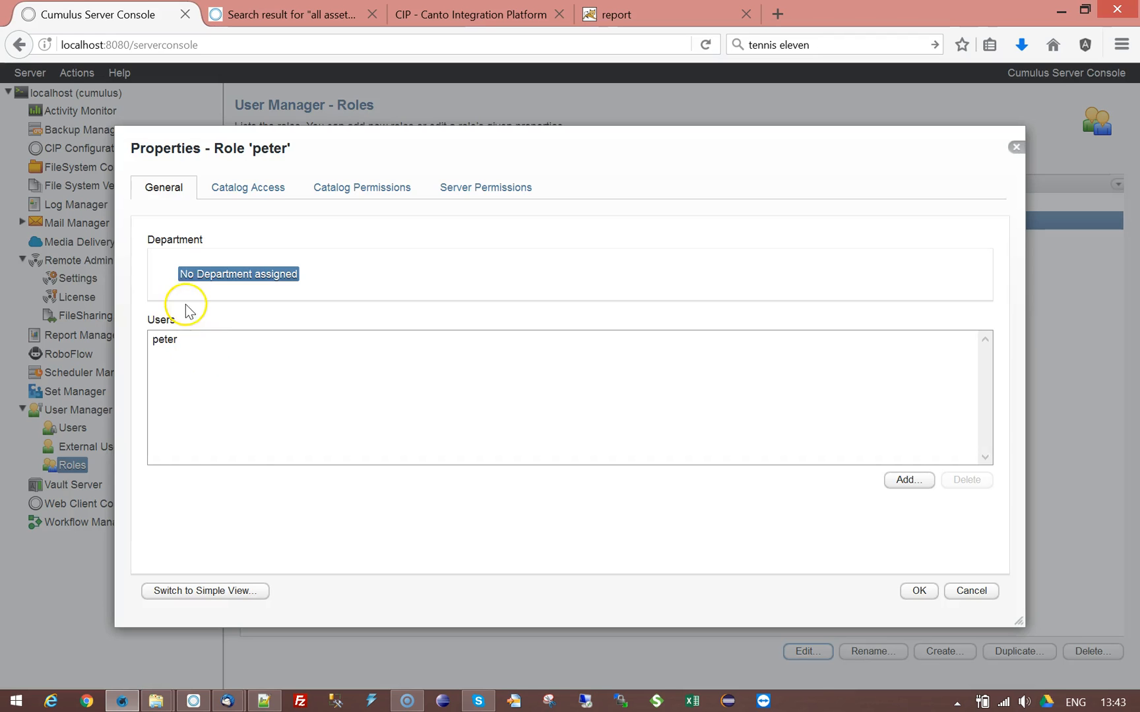
{"action": "left_click", "coordinate": [263, 188]}
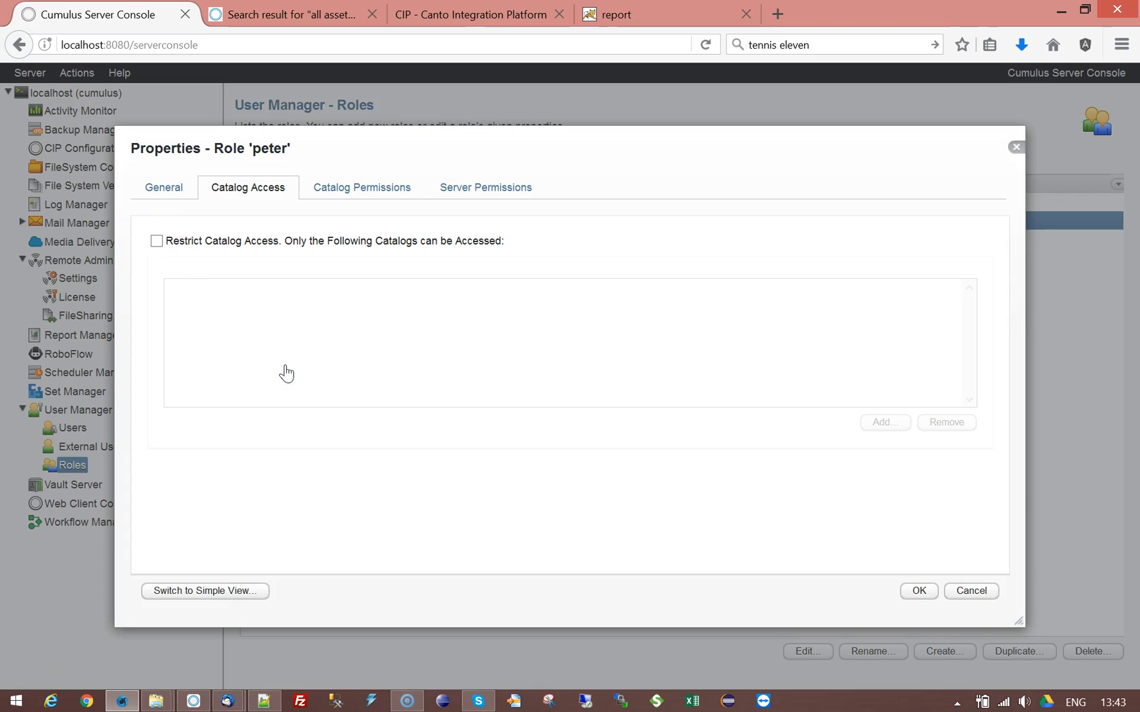
{"action": "left_click", "coordinate": [376, 192]}
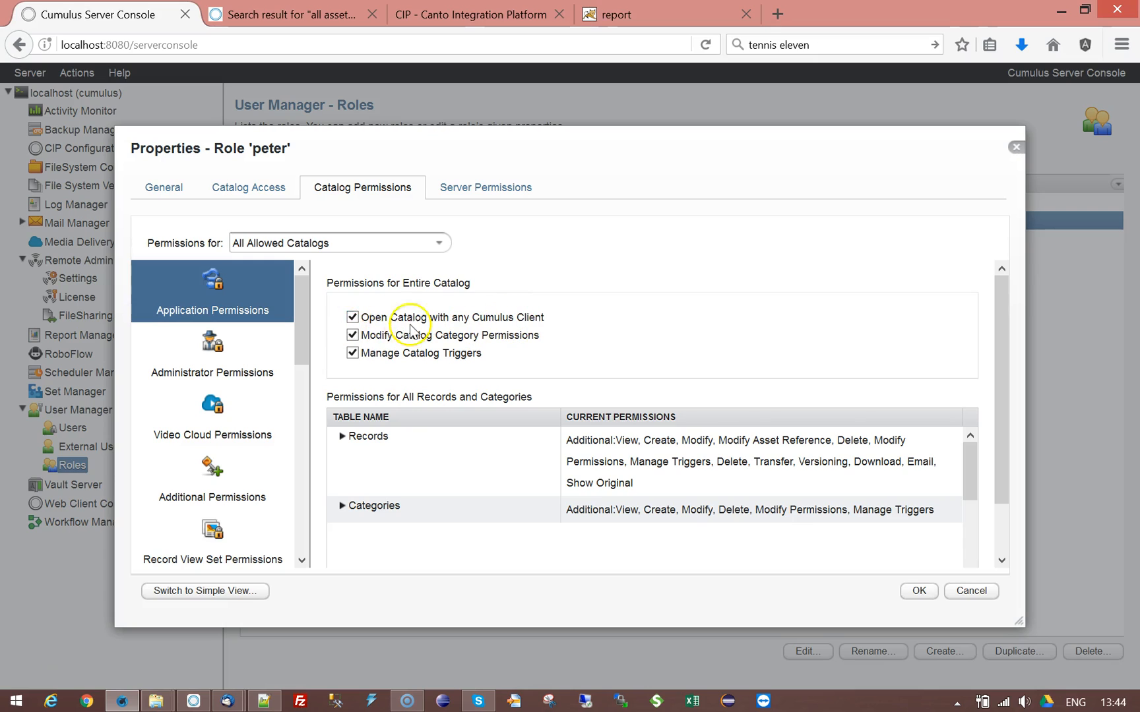
{"action": "left_click", "coordinate": [236, 188]}
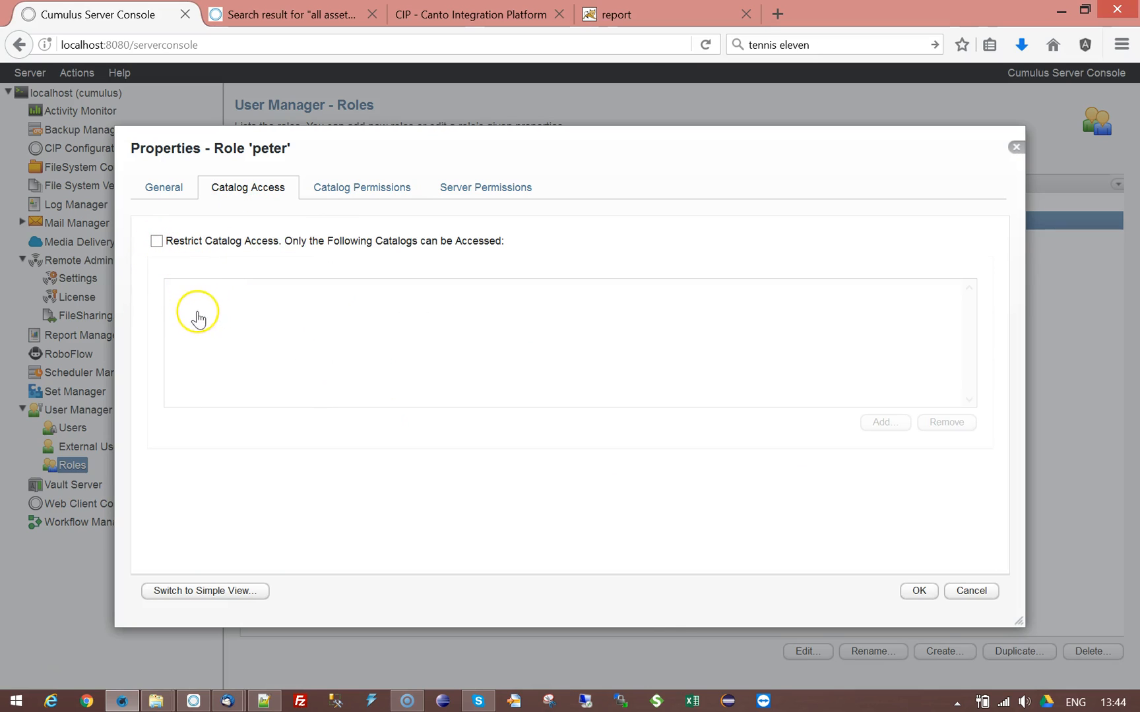
Step: Switch to the sample role's properties and review its Catalog Access and Catalog Permissions tabs
{"action": "left_click", "coordinate": [975, 591]}
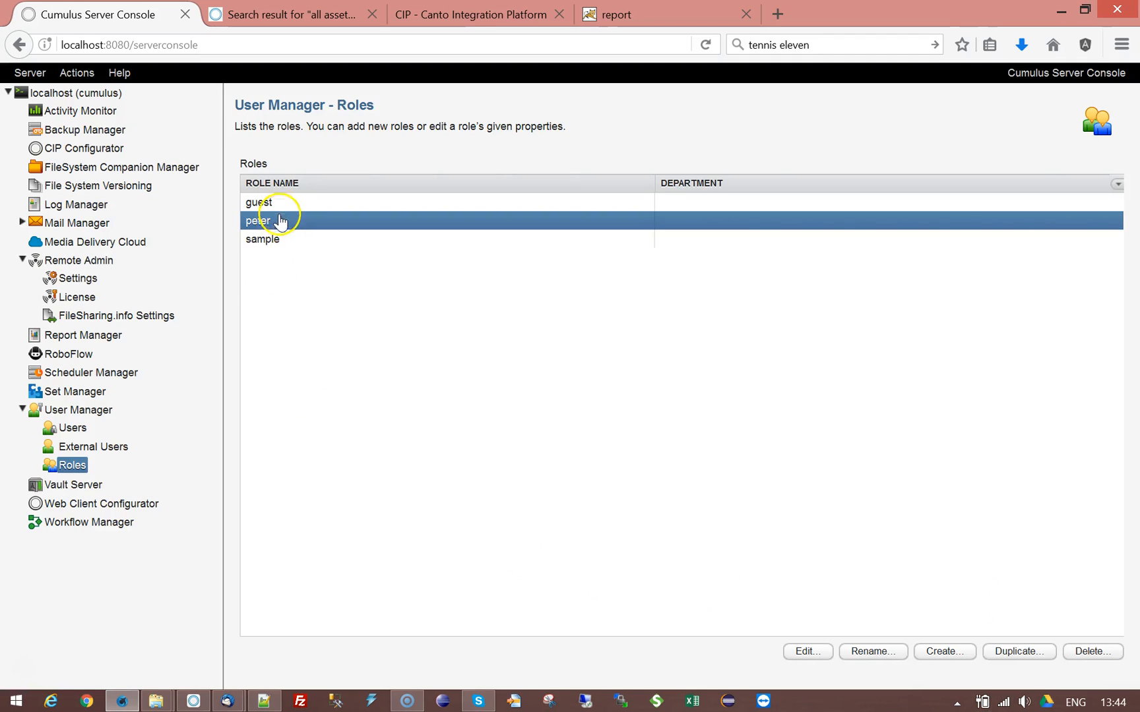
{"action": "left_click", "coordinate": [271, 240]}
{"action": "left_click", "coordinate": [806, 653]}
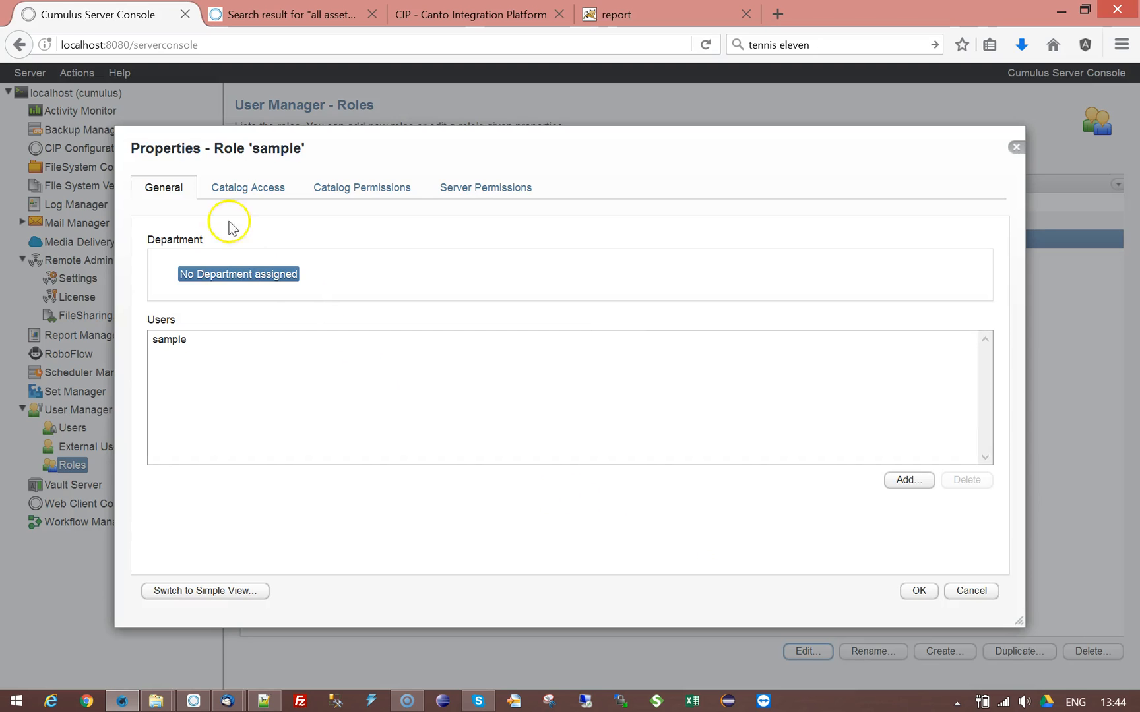
{"action": "left_click", "coordinate": [191, 291]}
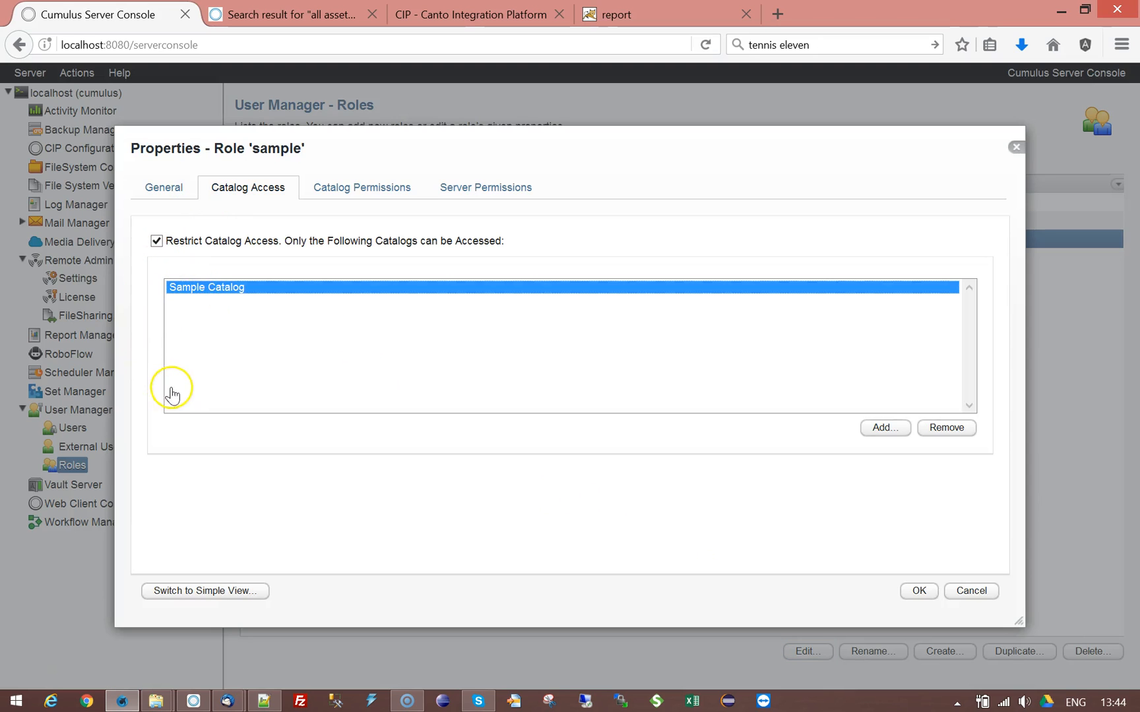
{"action": "left_click", "coordinate": [326, 191]}
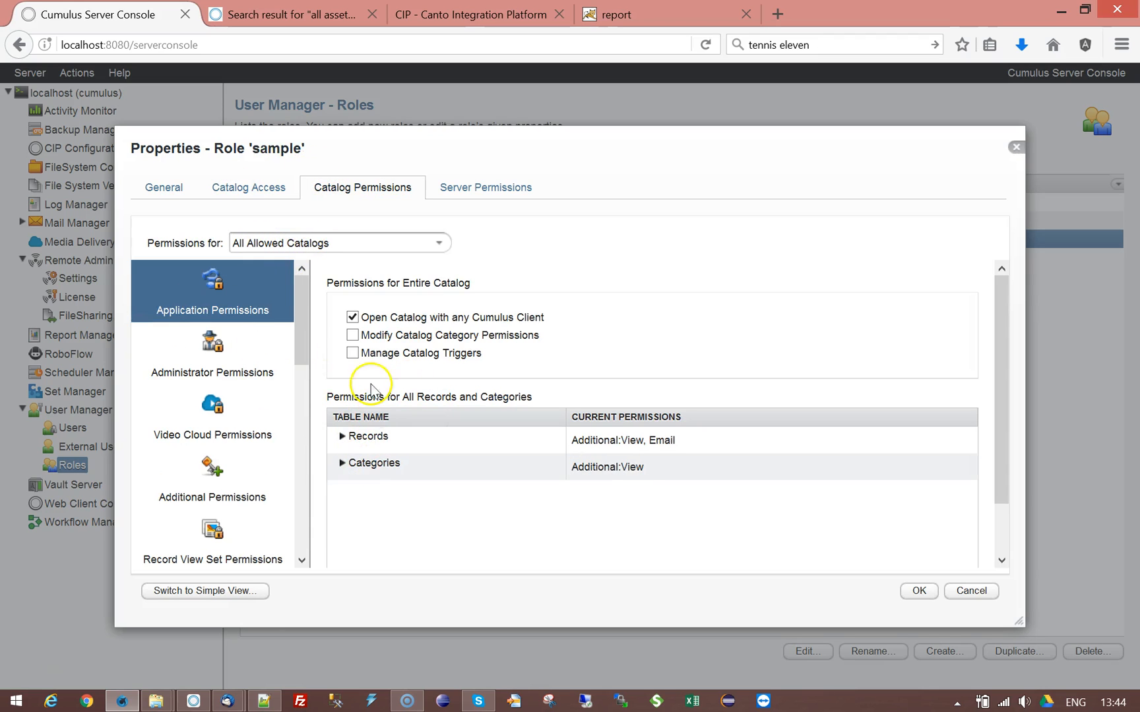
{"action": "left_click", "coordinate": [267, 187]}
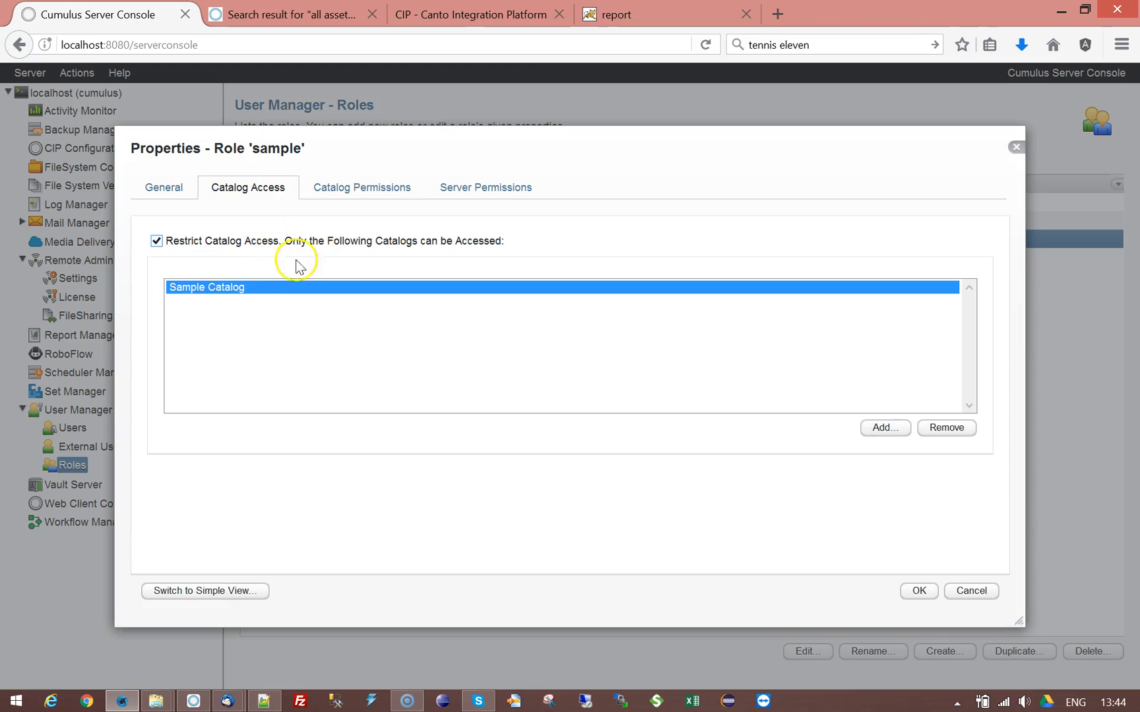
Step: Add the Canada catalog to the sample role's allowed catalogs
{"action": "left_click", "coordinate": [884, 429]}
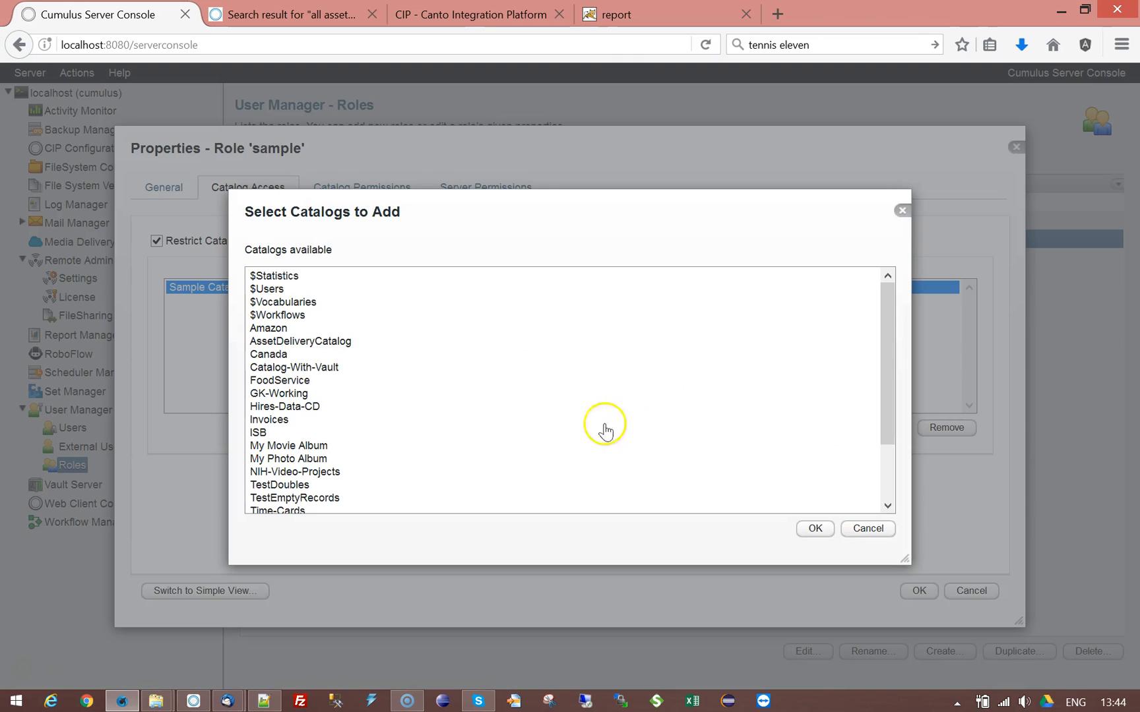
{"action": "left_click", "coordinate": [278, 356]}
{"action": "left_click", "coordinate": [811, 528]}
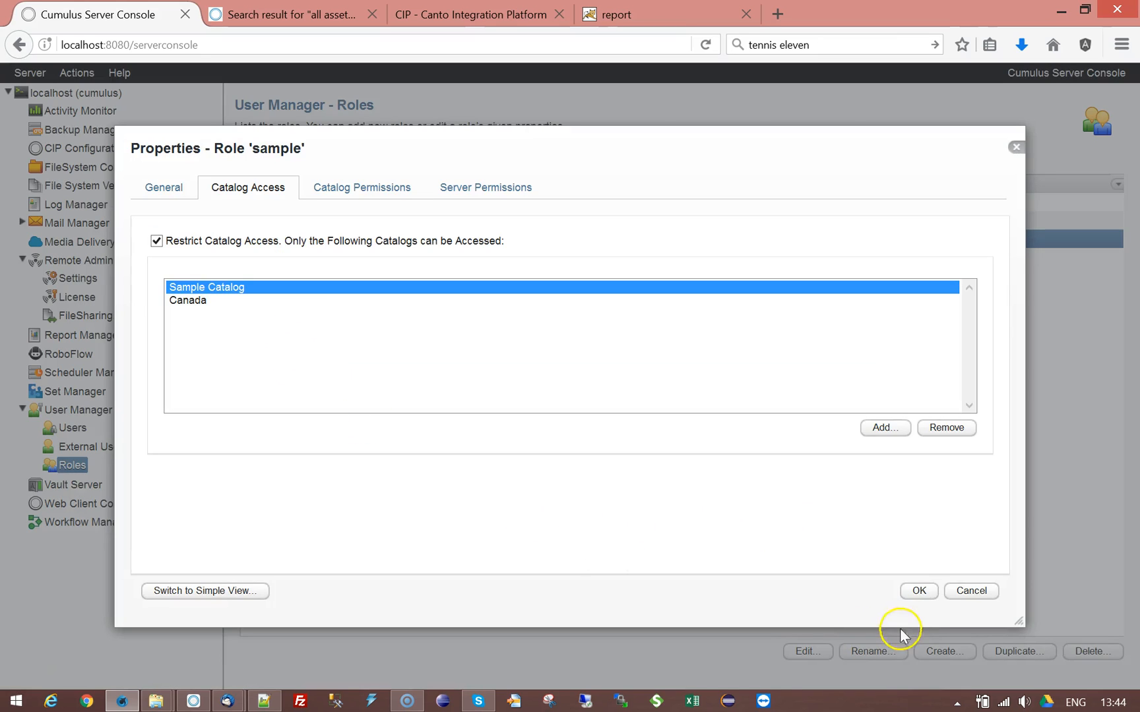
Step: Check the sample role's permissions for Sample Catalog, Canada and all catalogs, then confirm with OK
{"action": "left_click", "coordinate": [379, 189]}
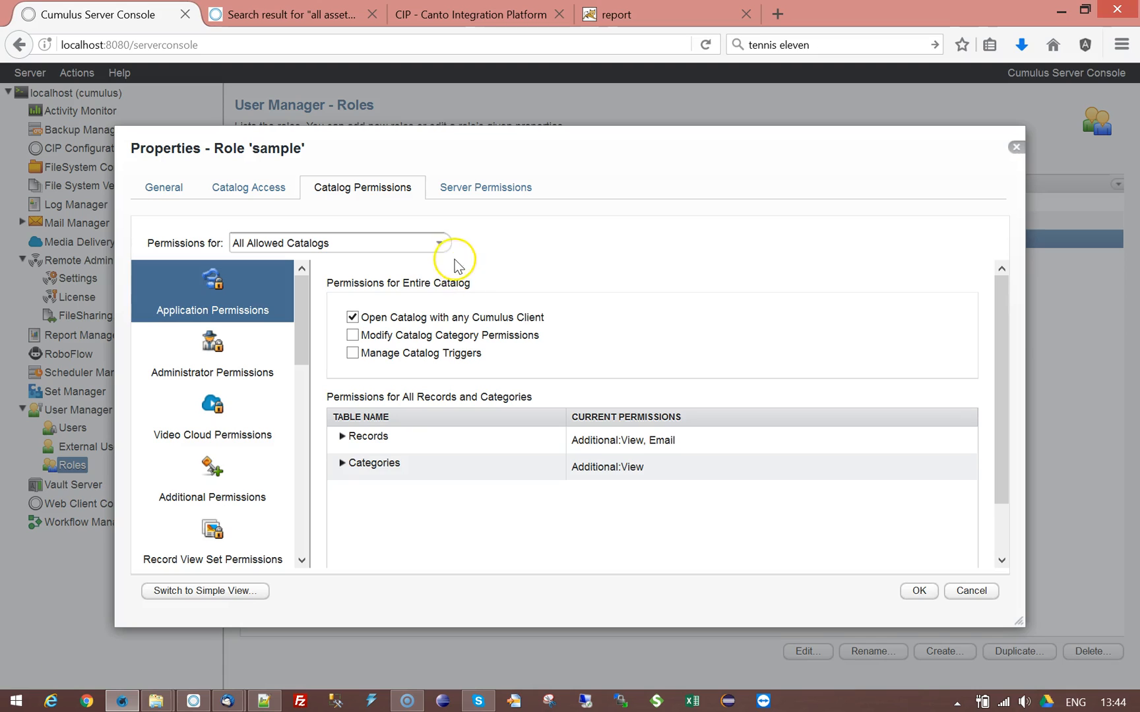
{"action": "left_click", "coordinate": [439, 244]}
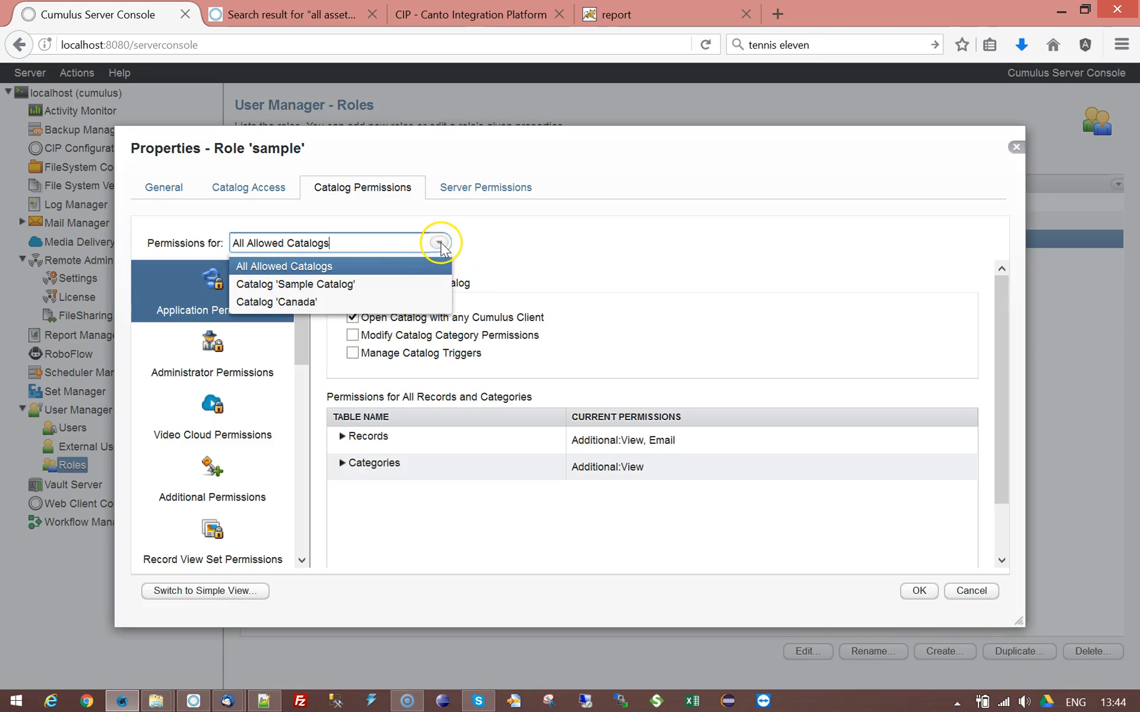
{"action": "left_click", "coordinate": [303, 285]}
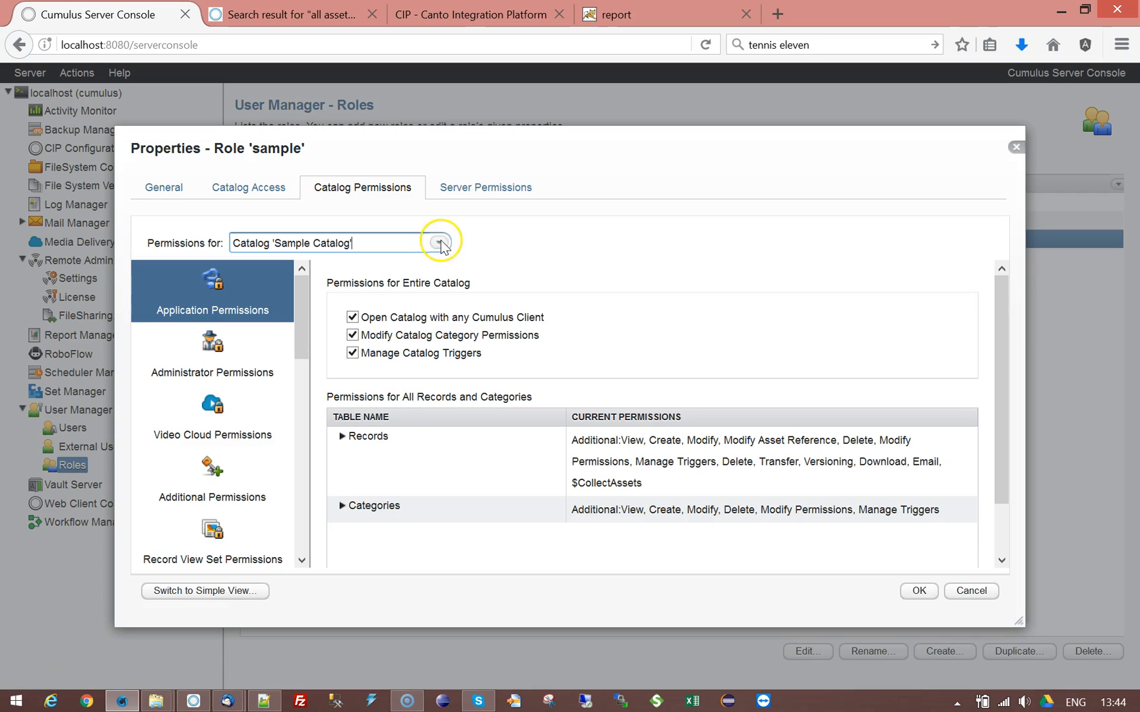
{"action": "left_click", "coordinate": [439, 243]}
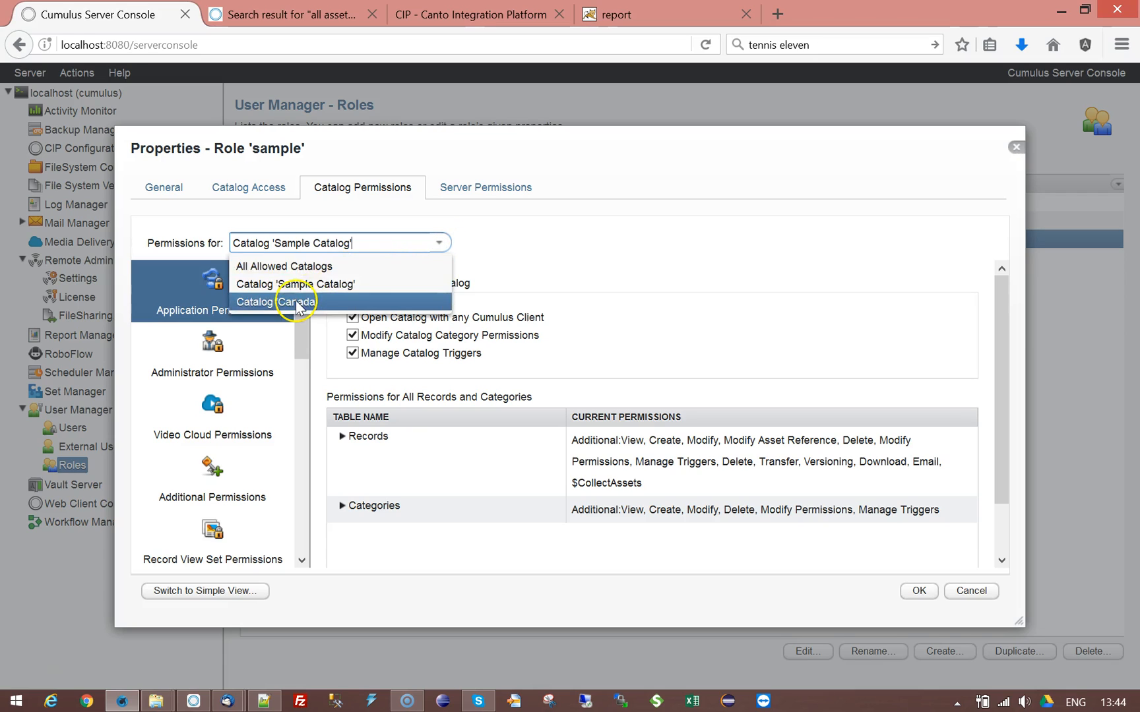
{"action": "left_click", "coordinate": [271, 302]}
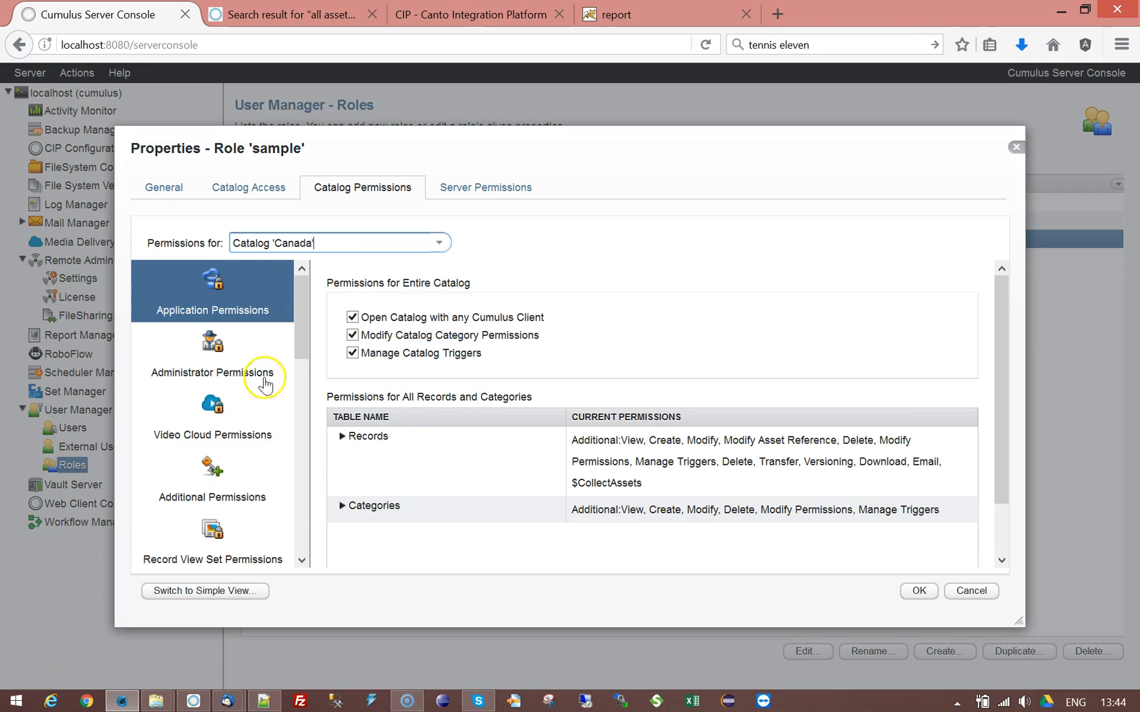
{"action": "left_click", "coordinate": [438, 243]}
{"action": "left_click", "coordinate": [313, 266]}
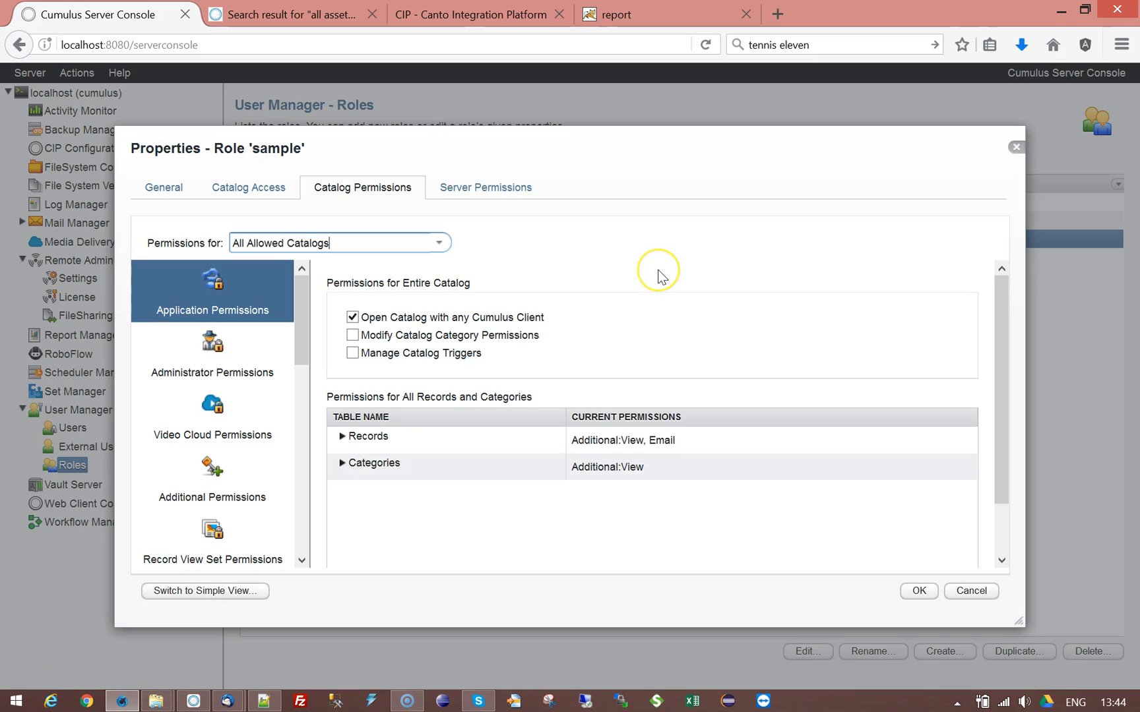
{"action": "left_click", "coordinate": [247, 188]}
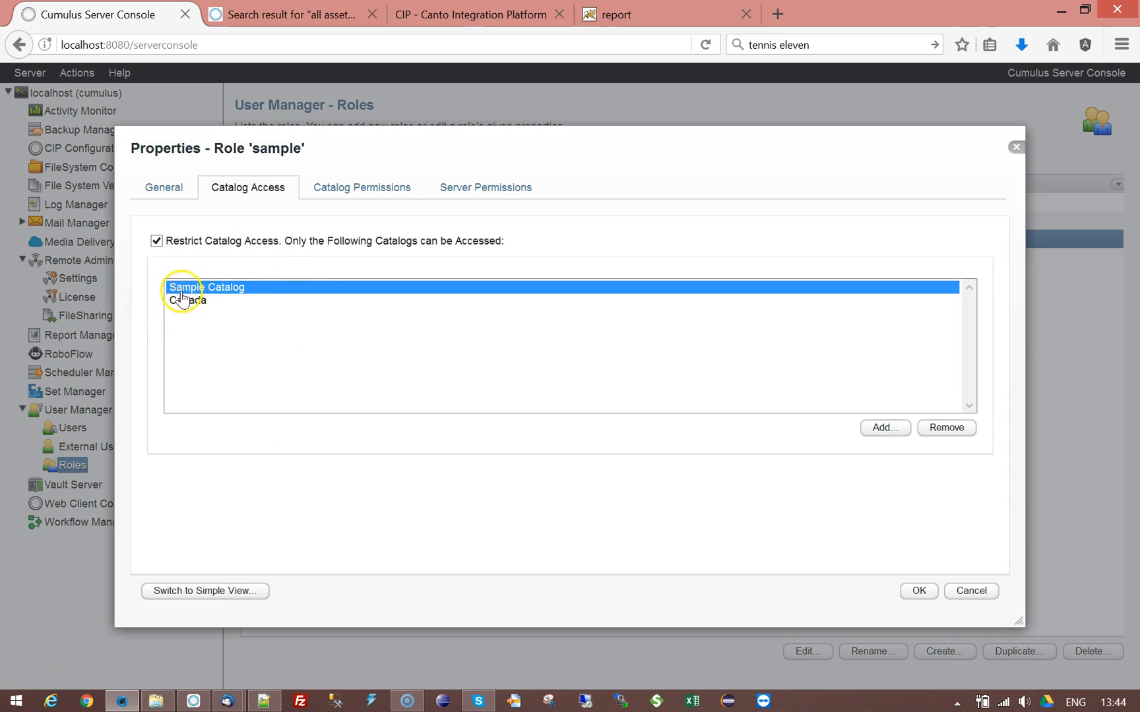
{"action": "left_click", "coordinate": [914, 591]}
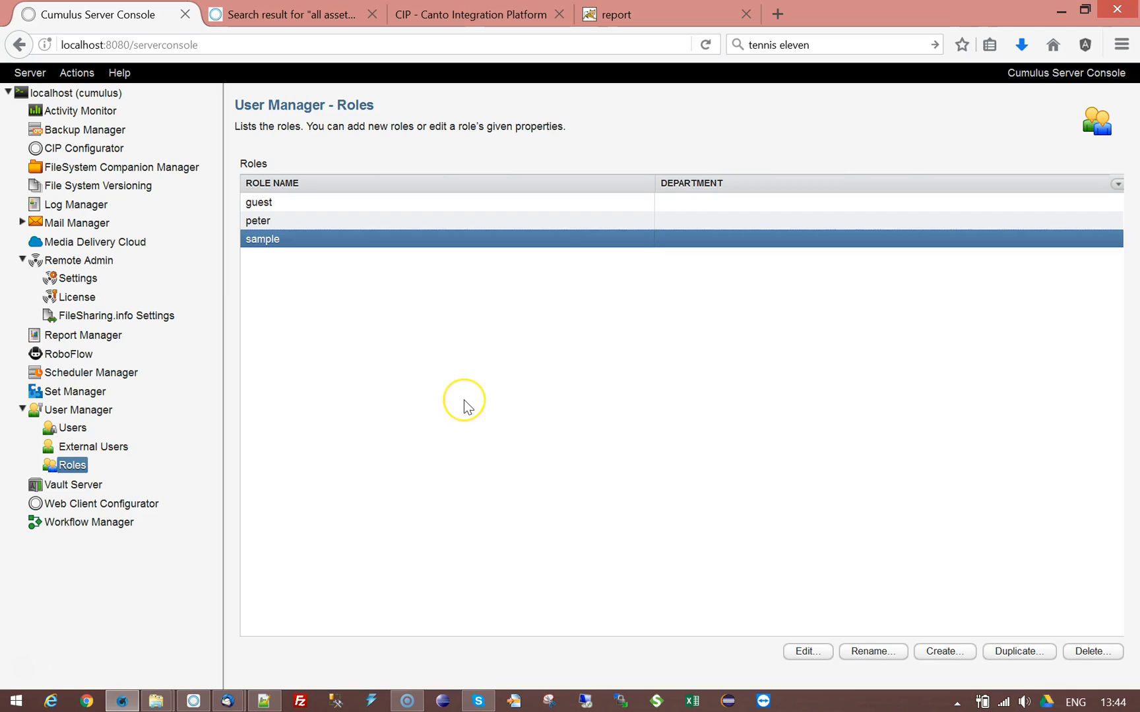
Step: Show the CIP Configurator page with cip-config.xml at version 10.2.1
{"action": "left_click", "coordinate": [479, 358]}
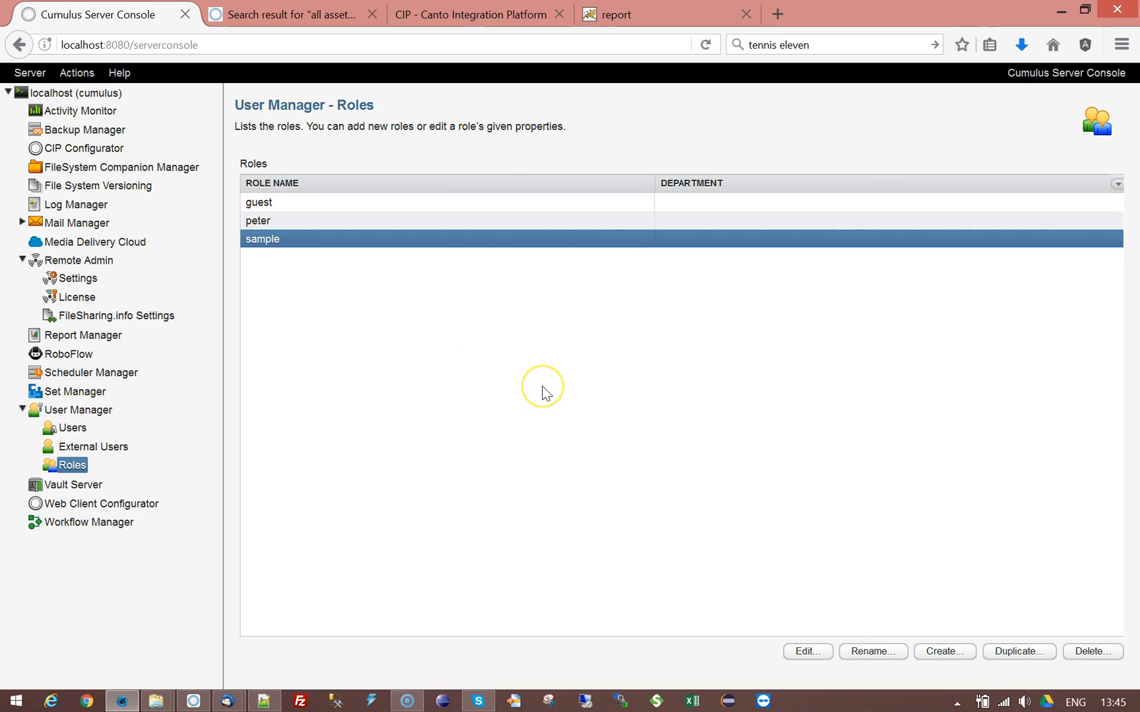
{"action": "left_click", "coordinate": [83, 147]}
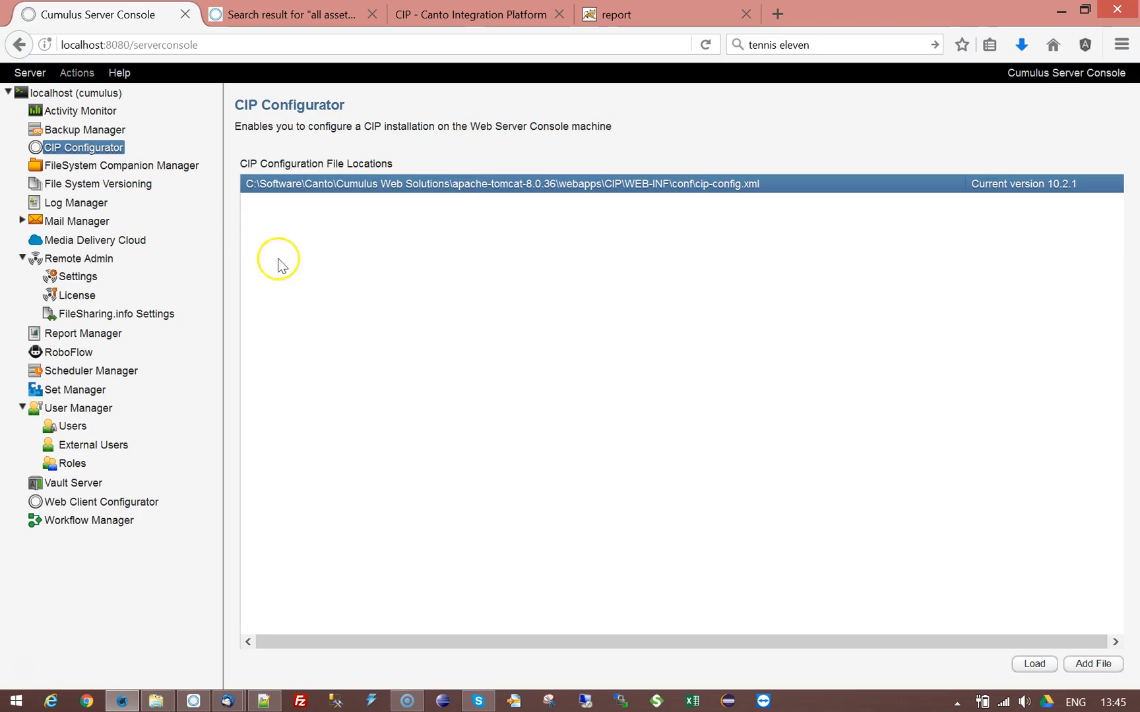
Step: Load the CIP configuration and review com.canto.cumulus.portals without changes, returning to the alias list
{"action": "left_click", "coordinate": [1032, 662]}
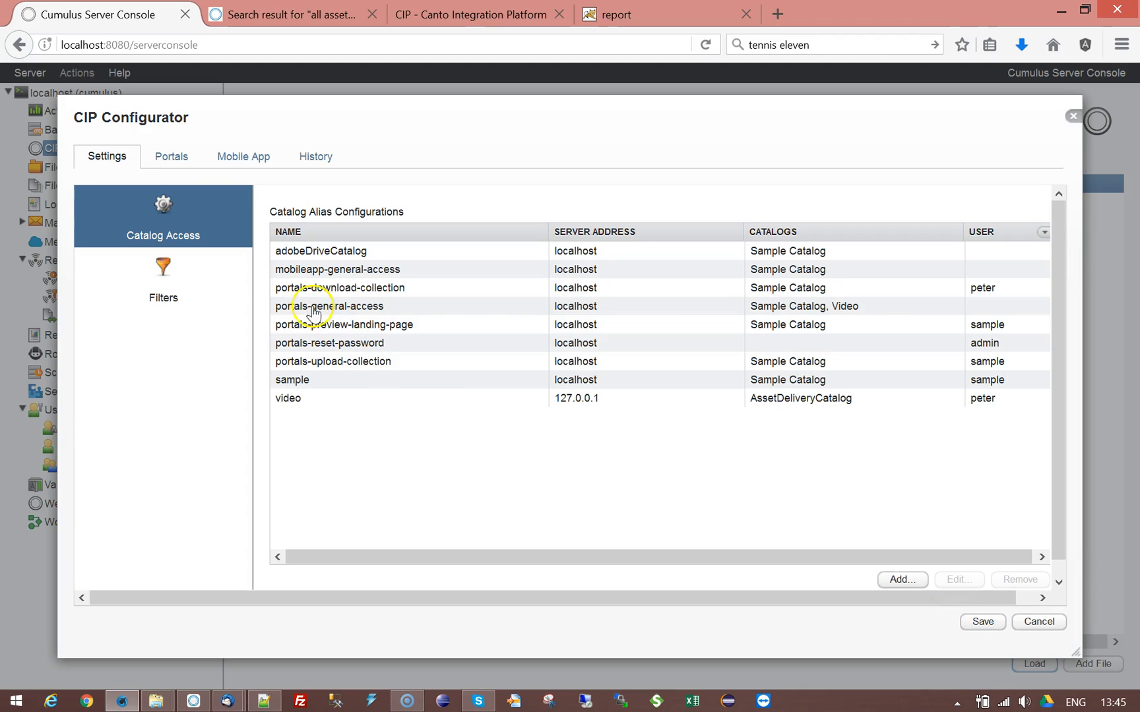
{"action": "left_click", "coordinate": [167, 161]}
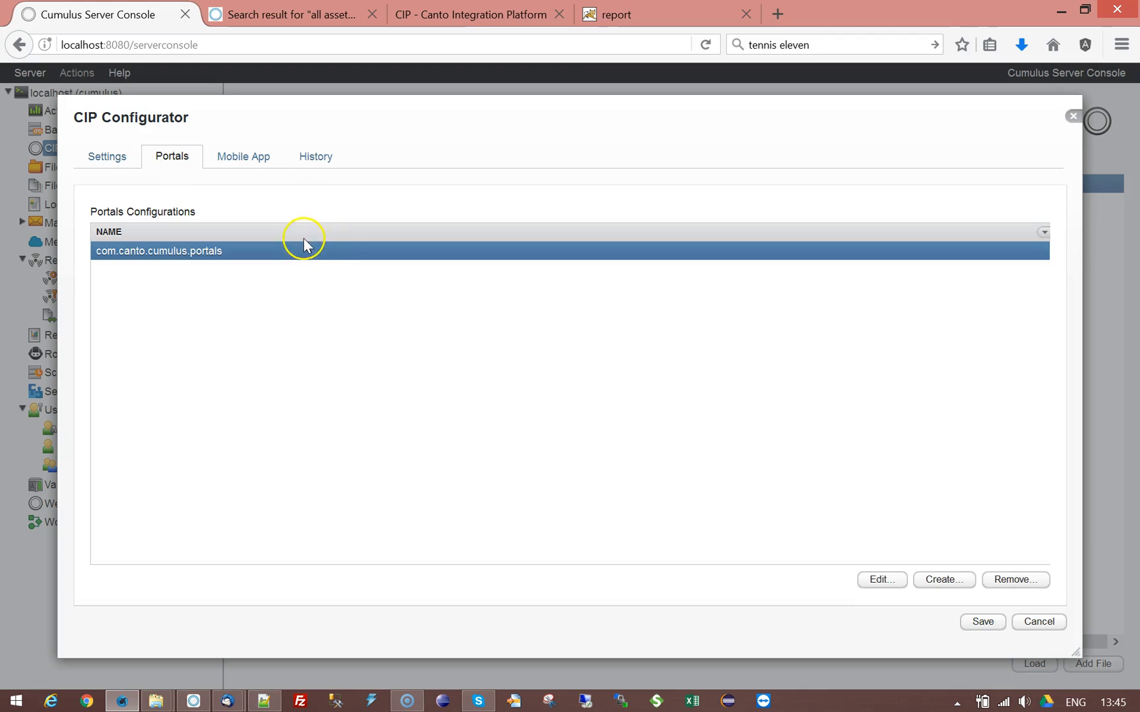
{"action": "left_click", "coordinate": [884, 580]}
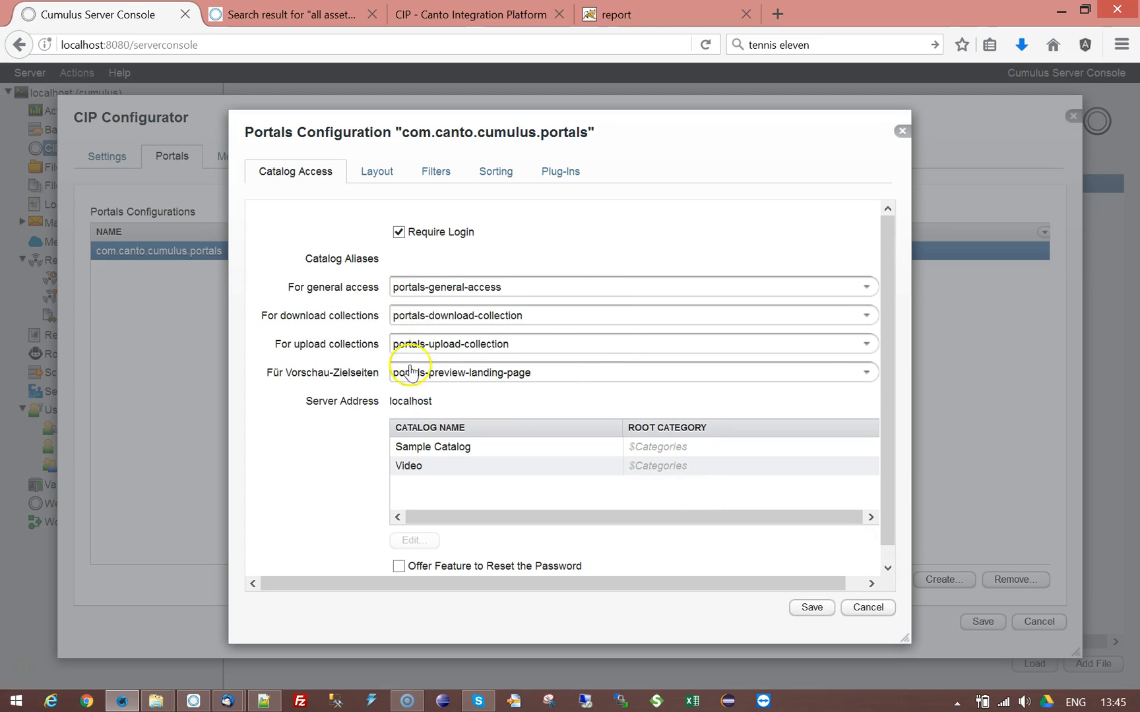
{"action": "left_click", "coordinate": [863, 609]}
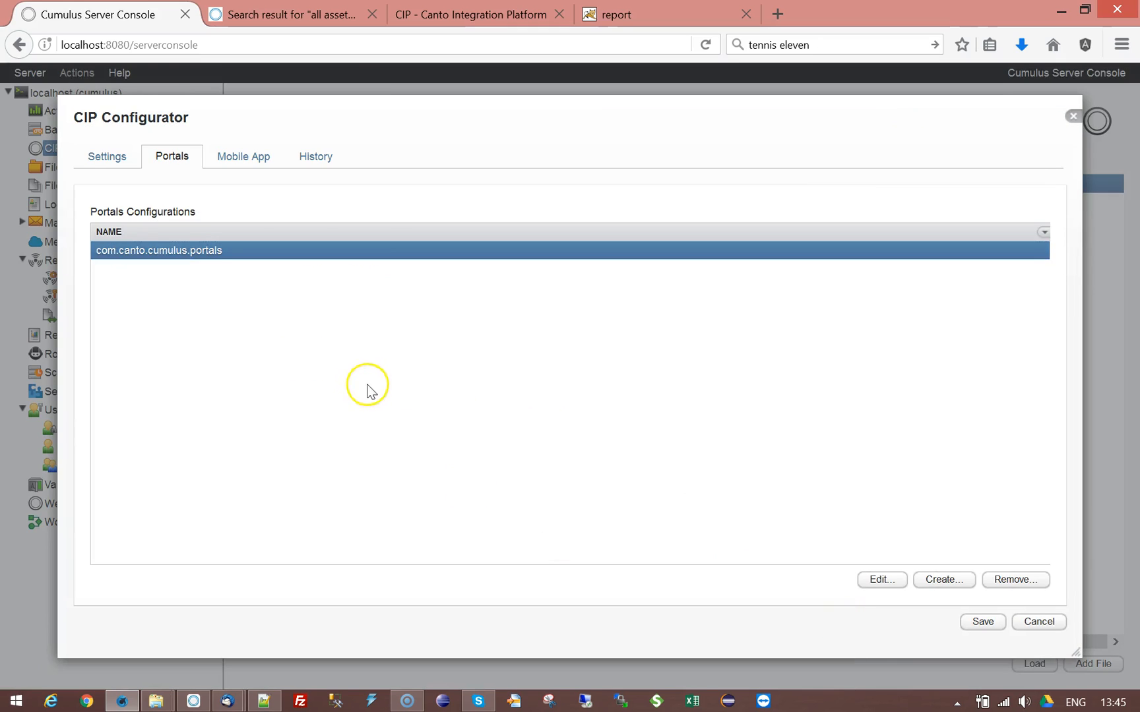
{"action": "left_click", "coordinate": [107, 167]}
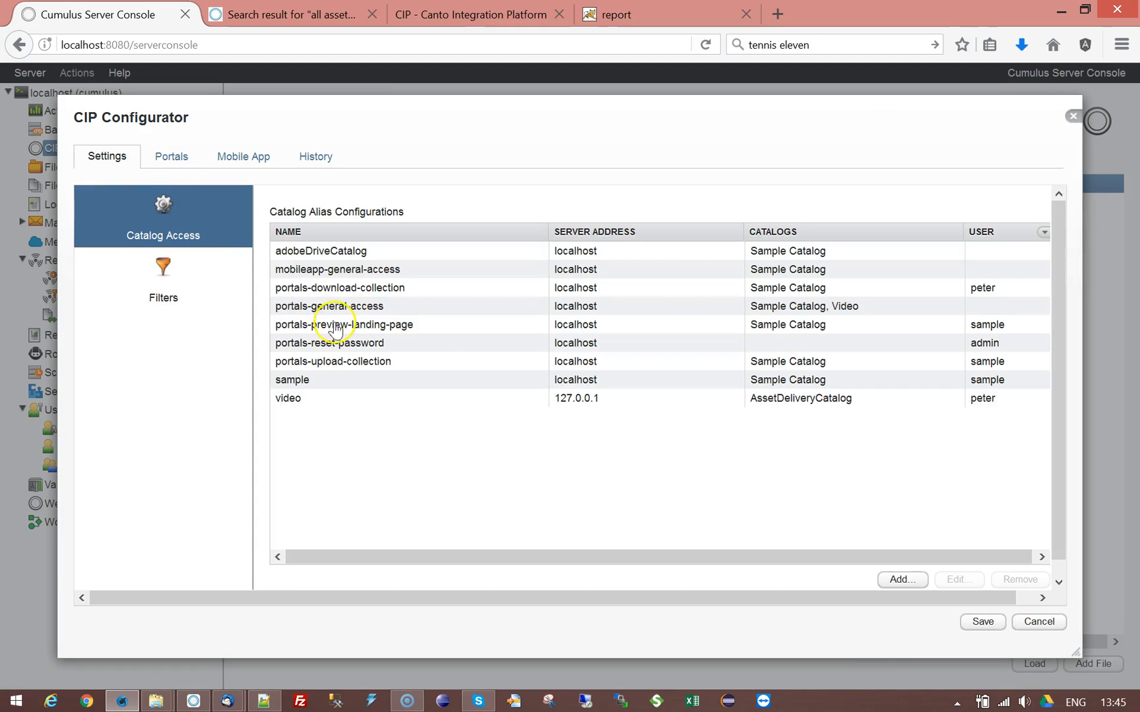
Step: Review the portals-download-collection and portals-general-access aliases unchanged, then close the CIP configuration without saving
{"action": "left_click", "coordinate": [398, 290]}
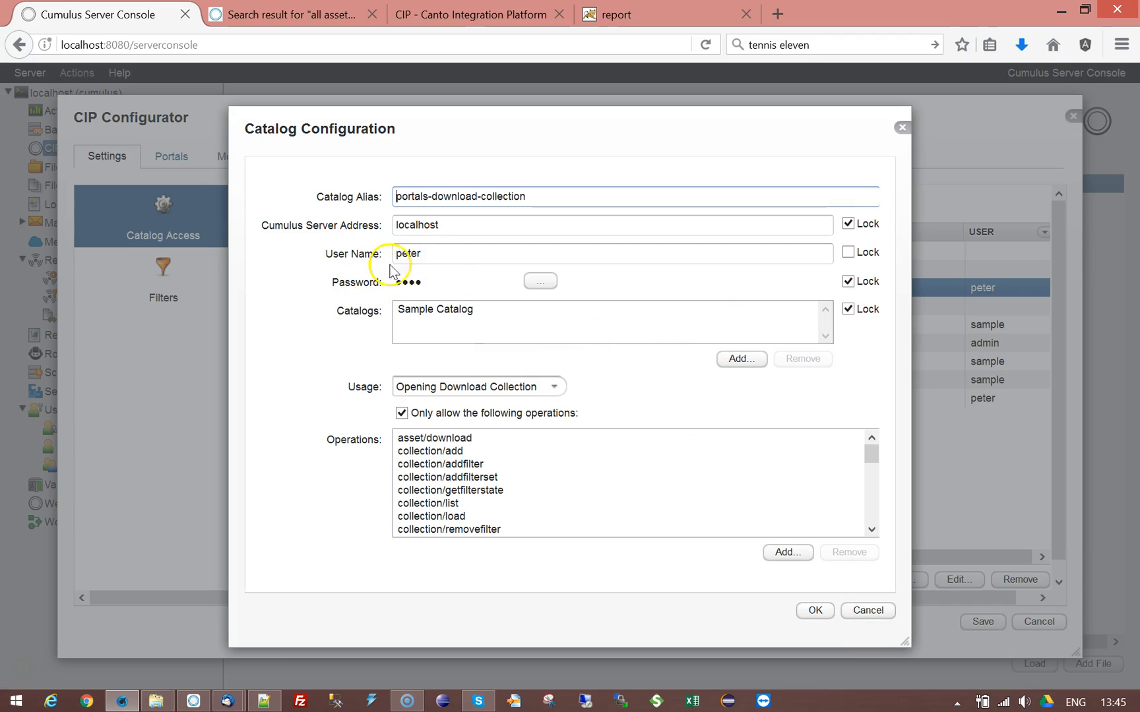
{"action": "left_click", "coordinate": [876, 614]}
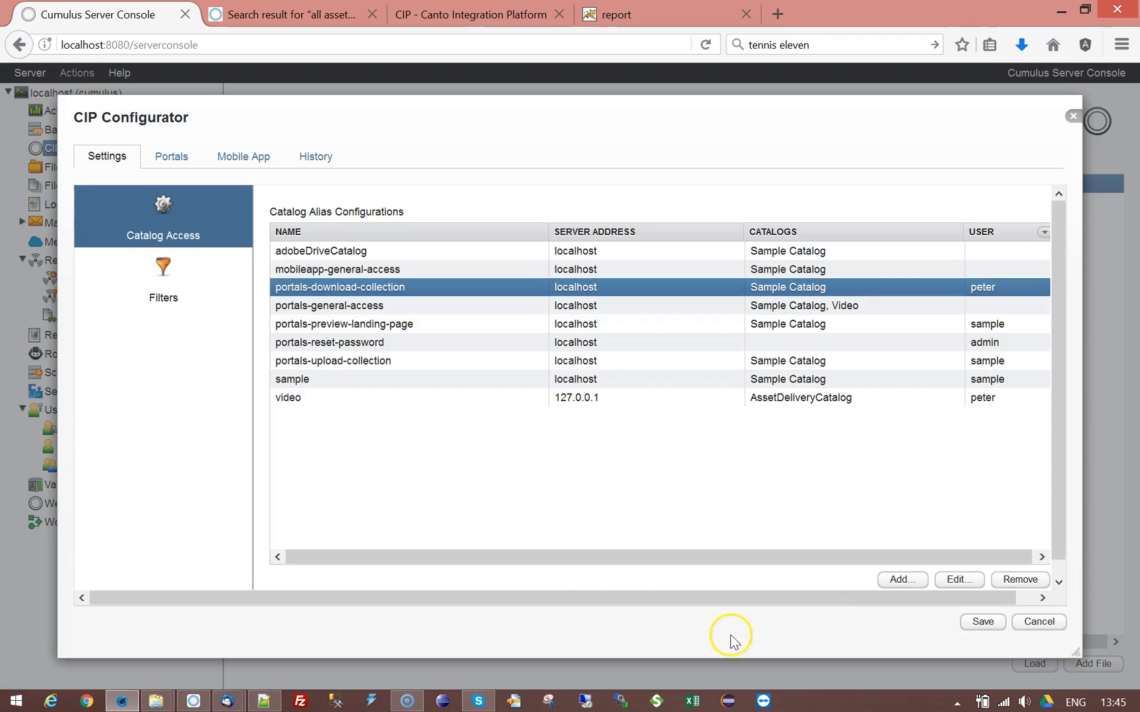
{"action": "left_click", "coordinate": [377, 308]}
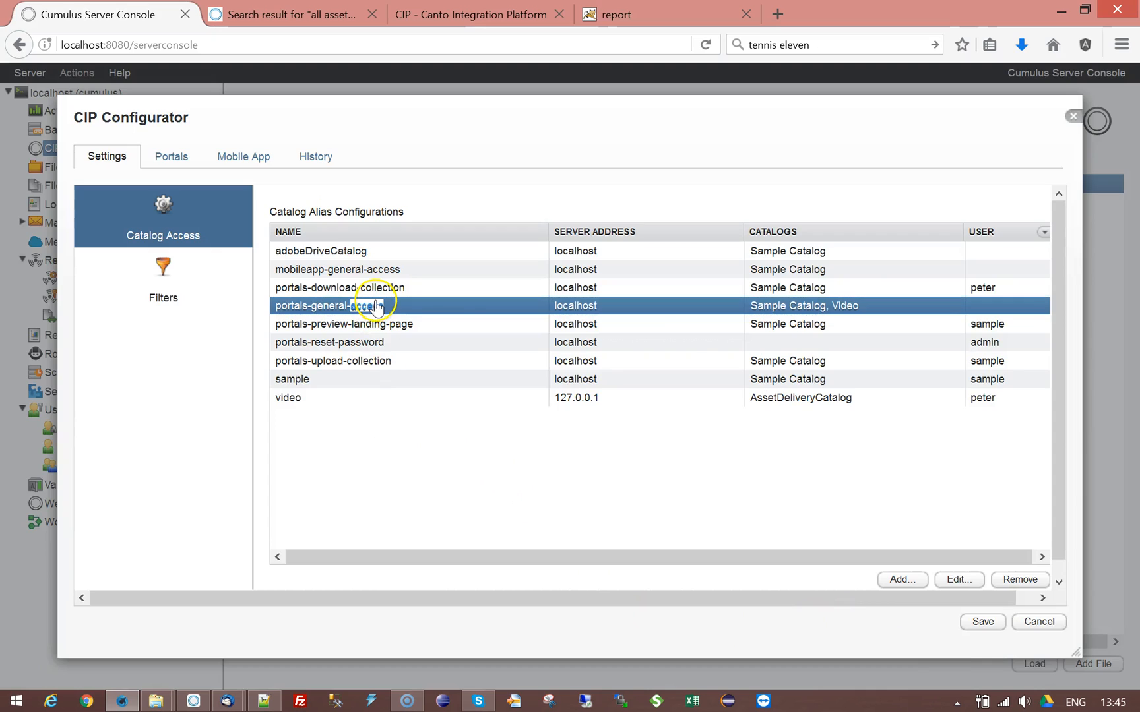
{"action": "double_click", "coordinate": [378, 307]}
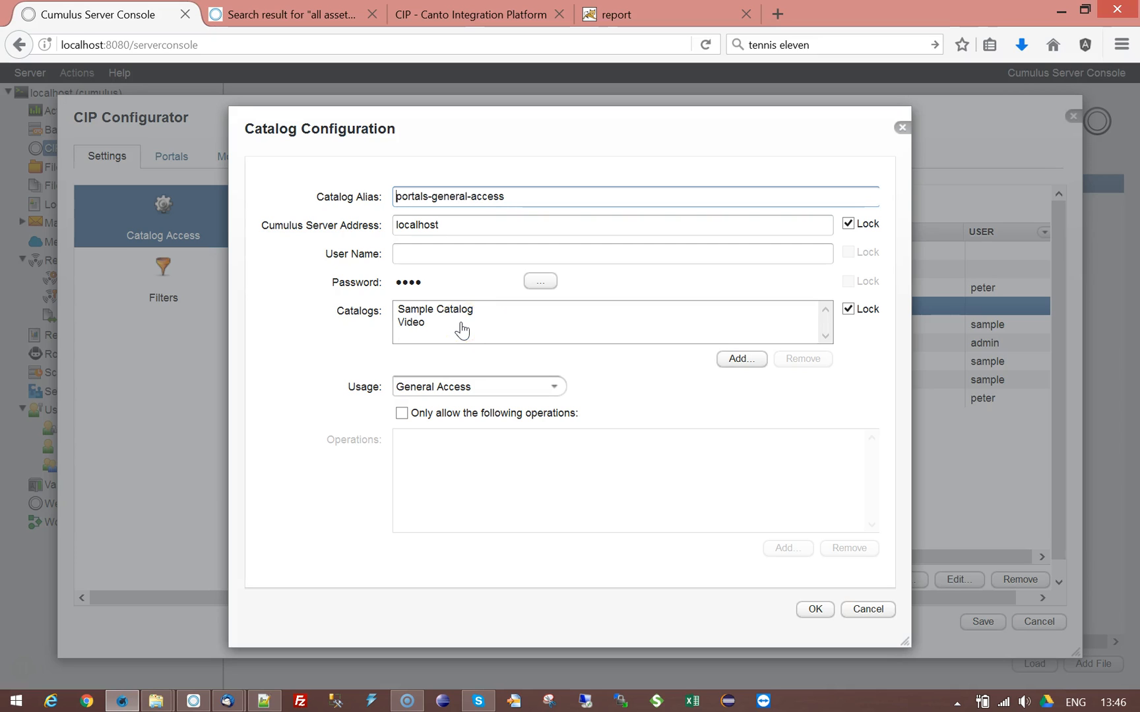
{"action": "left_click", "coordinate": [868, 614]}
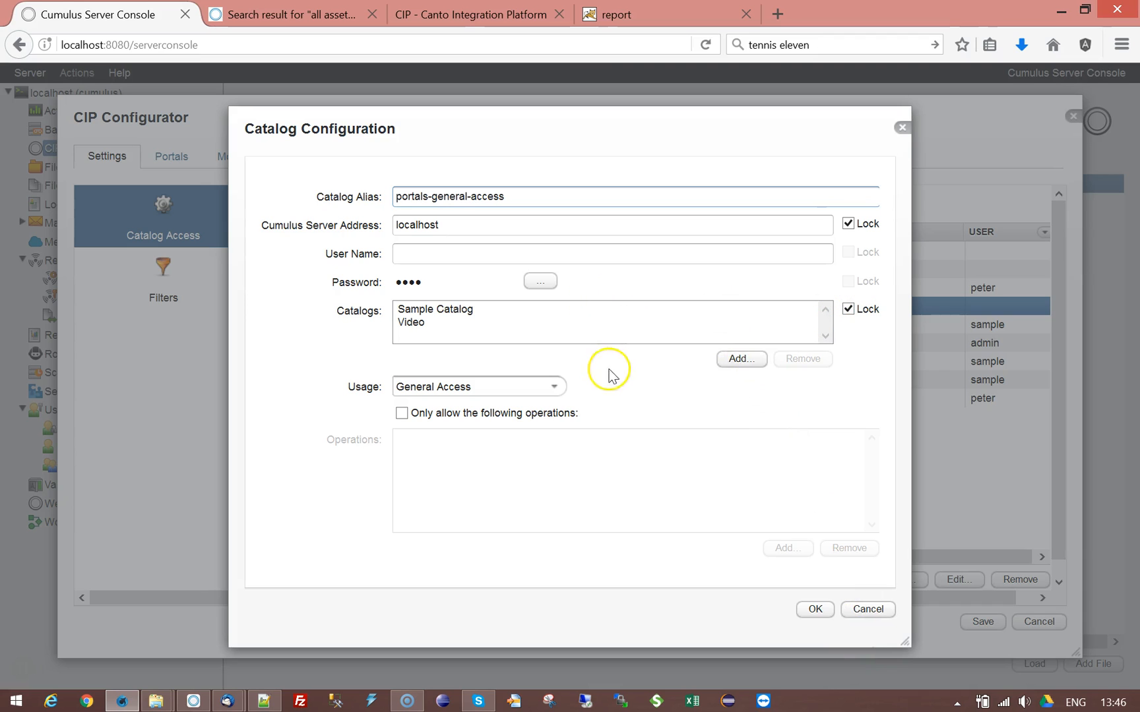
{"action": "left_click", "coordinate": [868, 610]}
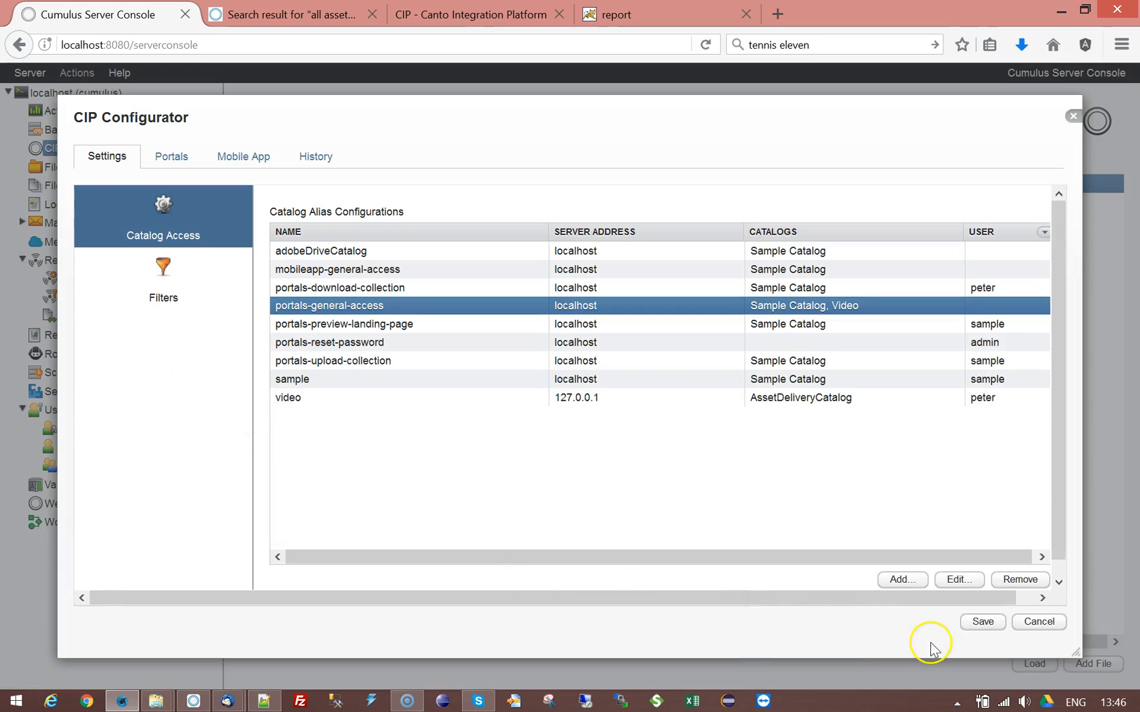
{"action": "left_click", "coordinate": [1035, 624]}
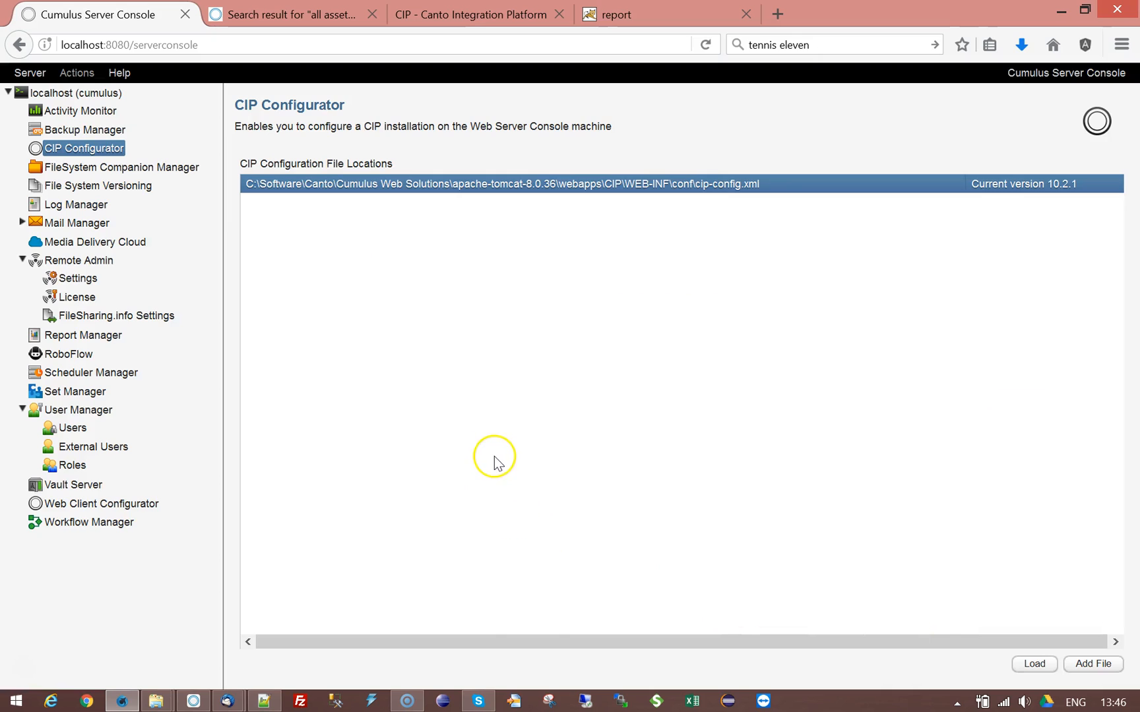
Step: Review the first cwc-config.xml's Settings, Layout, Search & Filter, Download and History tabs without saving
{"action": "left_click", "coordinate": [69, 508]}
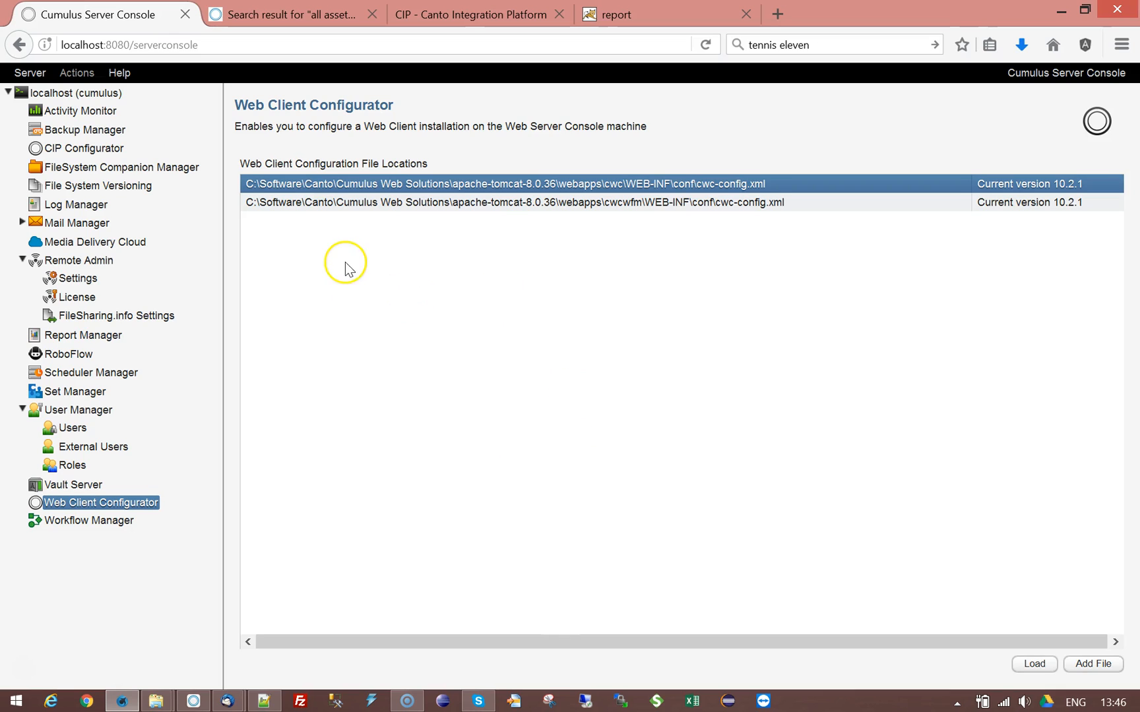
{"action": "left_click", "coordinate": [606, 185]}
{"action": "double_click", "coordinate": [606, 186]}
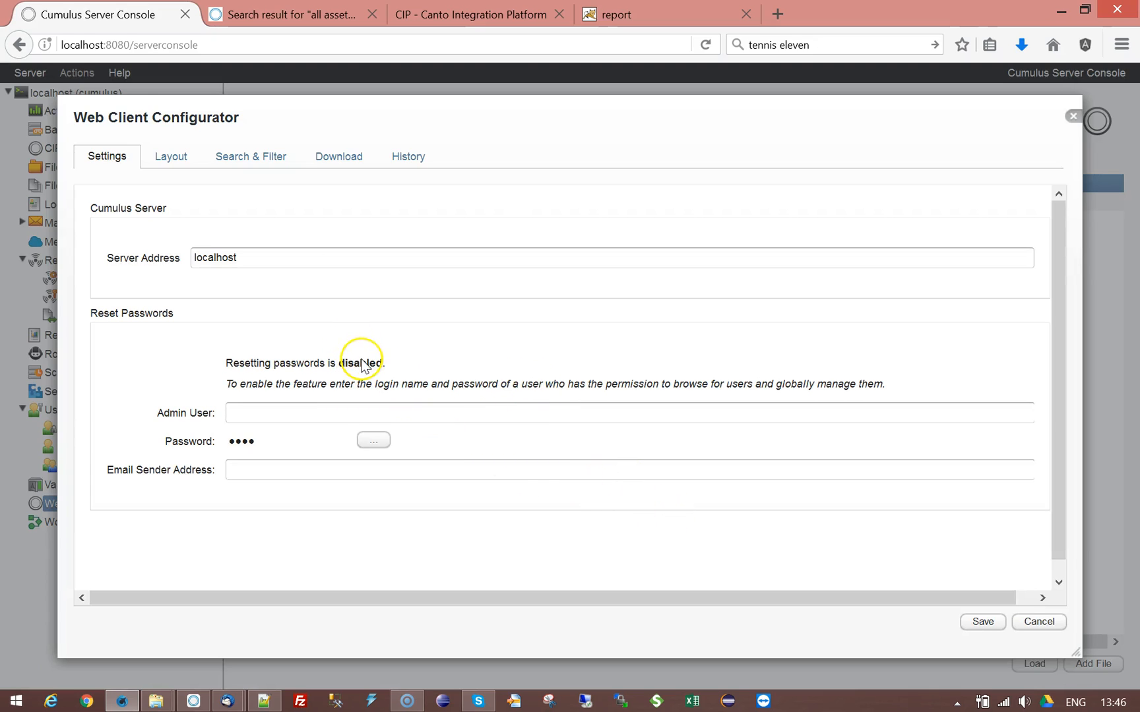
{"action": "left_click", "coordinate": [173, 159]}
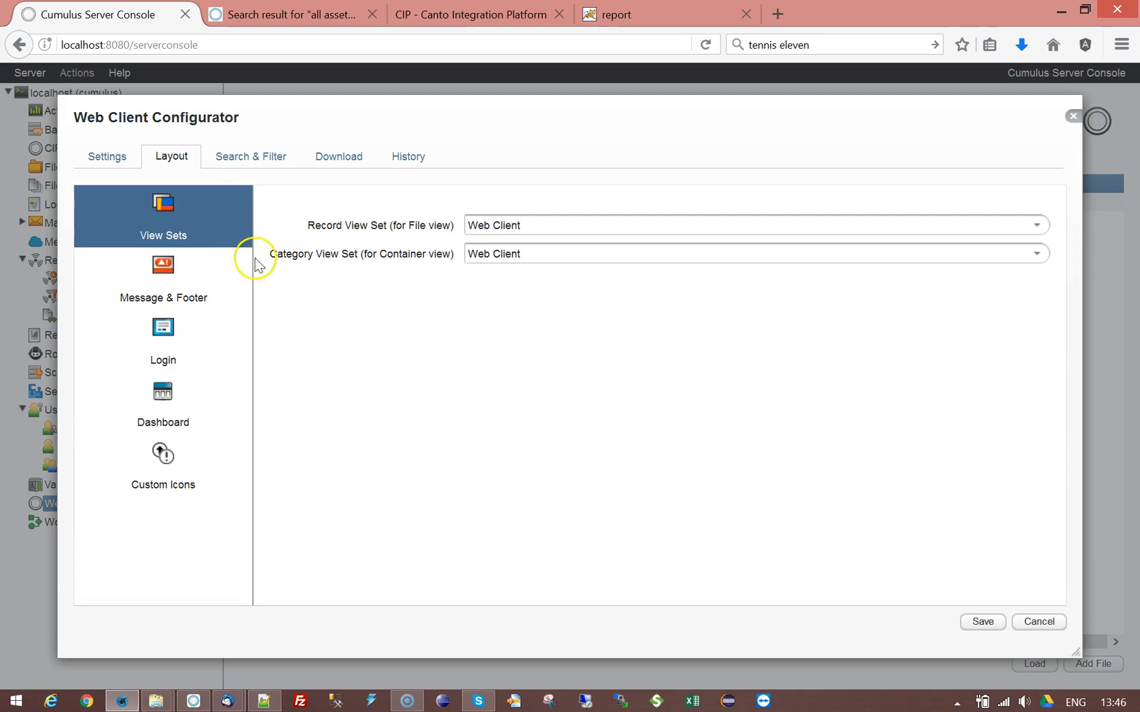
{"action": "left_click", "coordinate": [96, 165]}
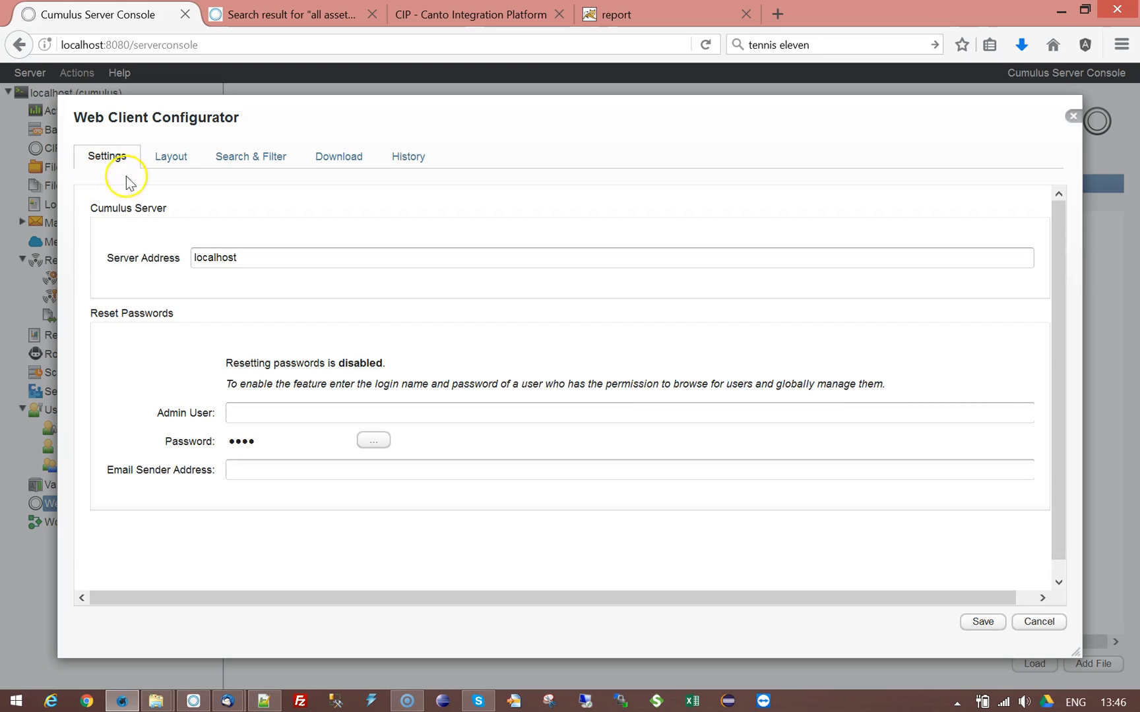
{"action": "left_click", "coordinate": [176, 160]}
{"action": "left_click", "coordinate": [253, 156]}
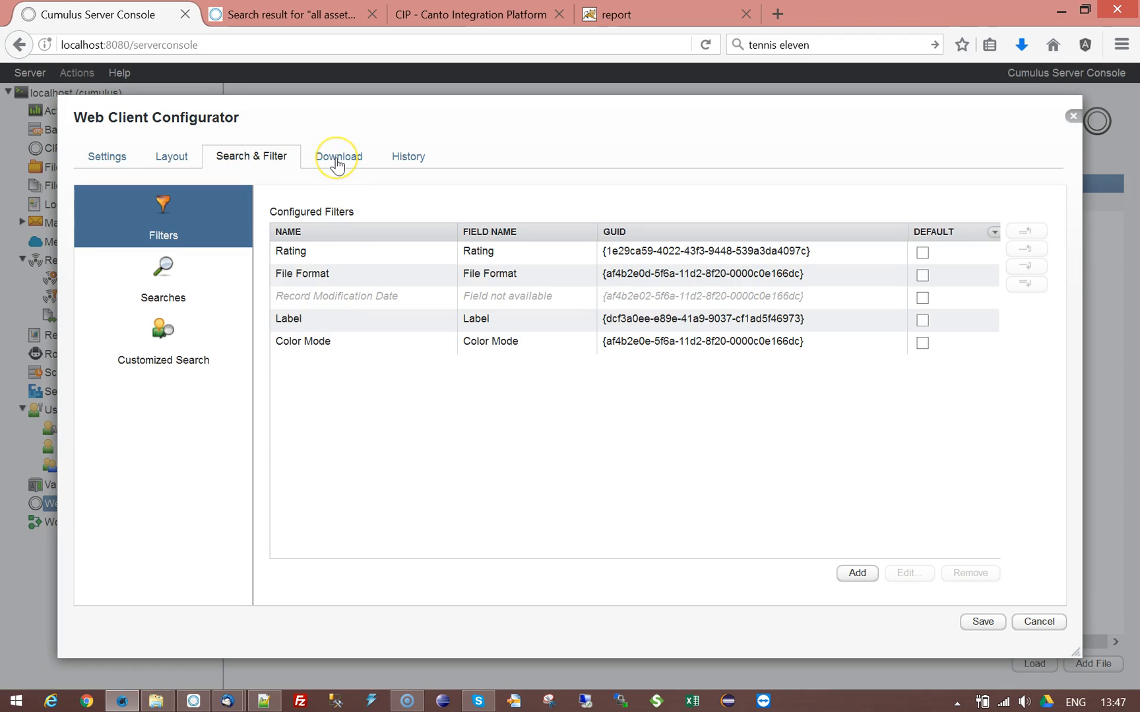
{"action": "left_click", "coordinate": [337, 164]}
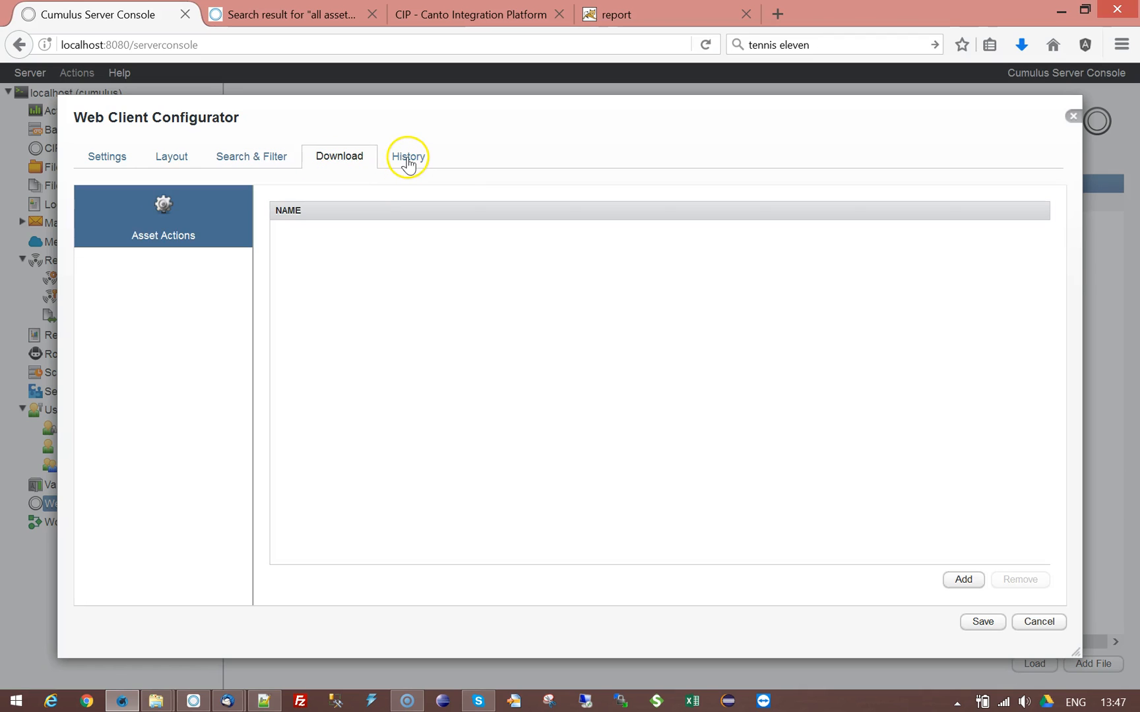
{"action": "left_click", "coordinate": [409, 163]}
{"action": "left_click", "coordinate": [102, 160]}
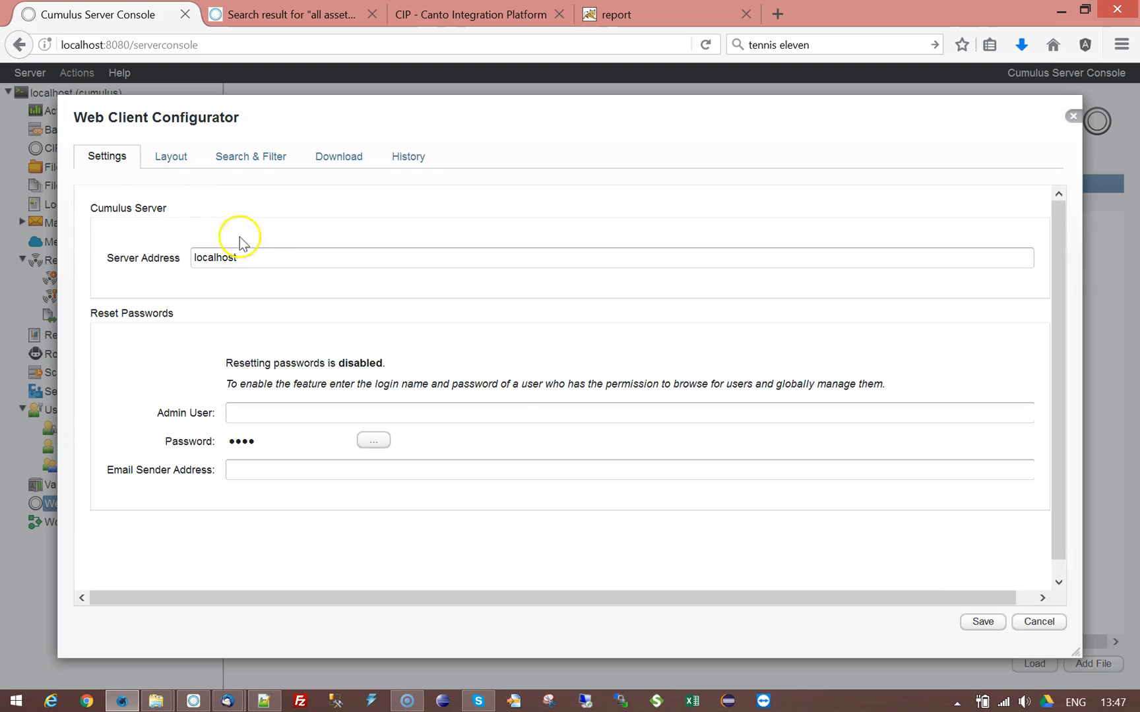
{"action": "left_click", "coordinate": [1039, 622]}
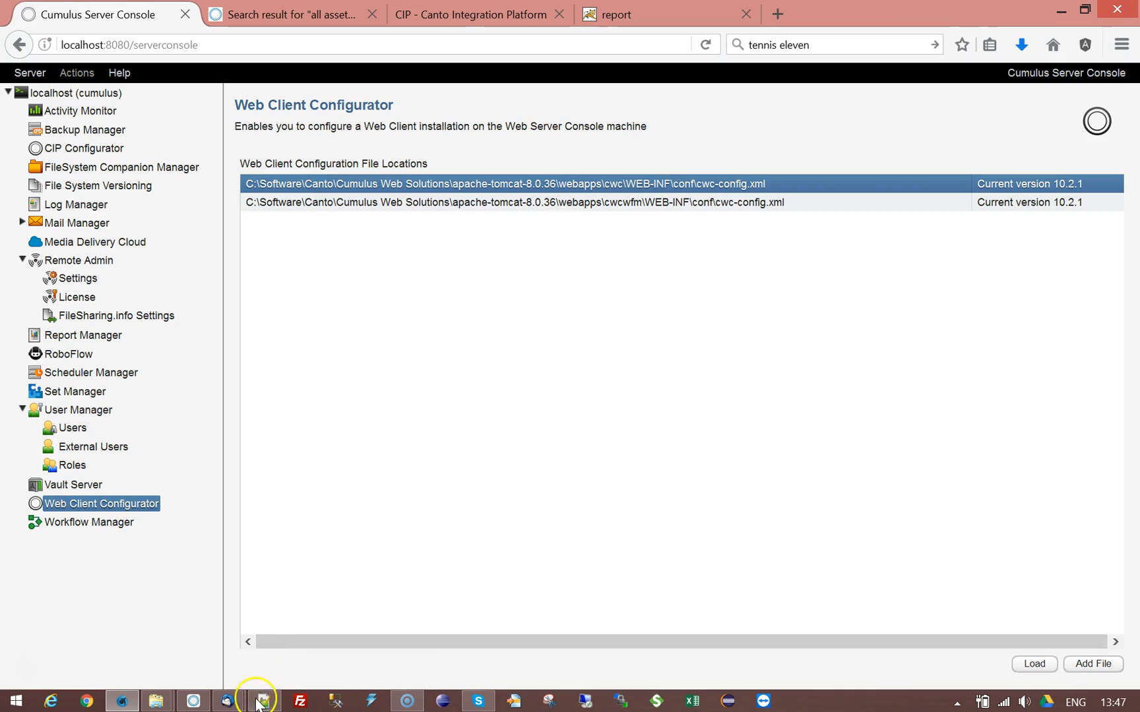
Step: Bring the Cumulus desktop client forward and cancel the server connection prompt from Open Catalog
{"action": "mouse_move", "coordinate": [232, 704]}
{"action": "left_click", "coordinate": [194, 701]}
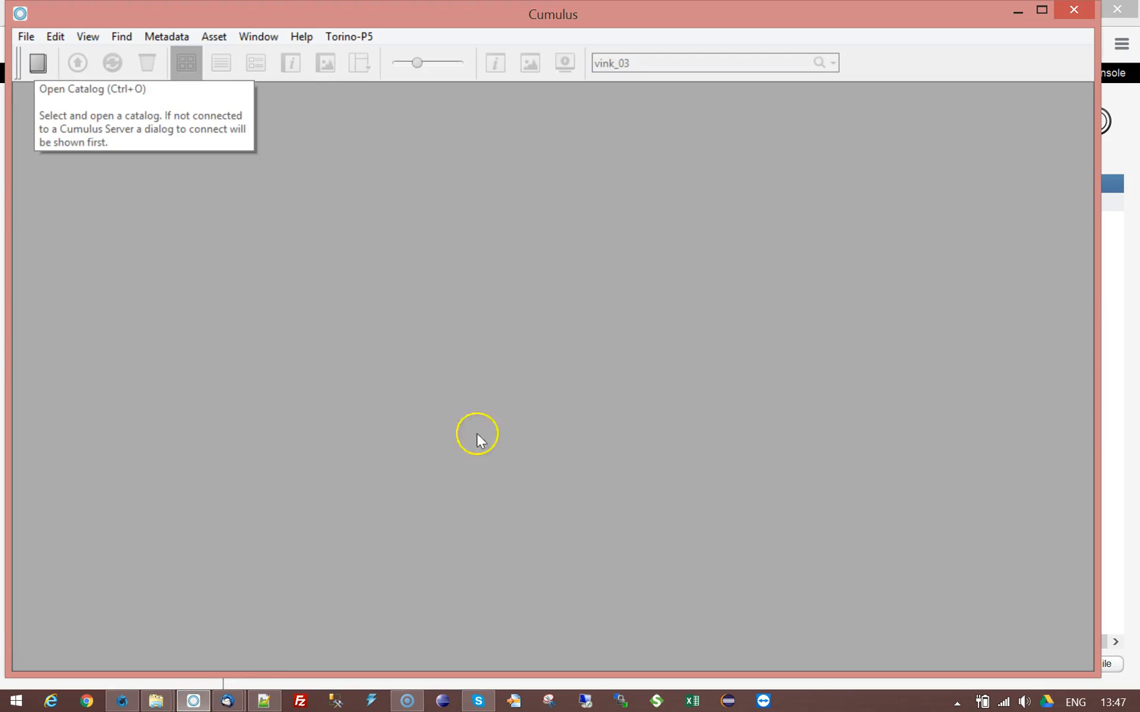
{"action": "left_click", "coordinate": [38, 63]}
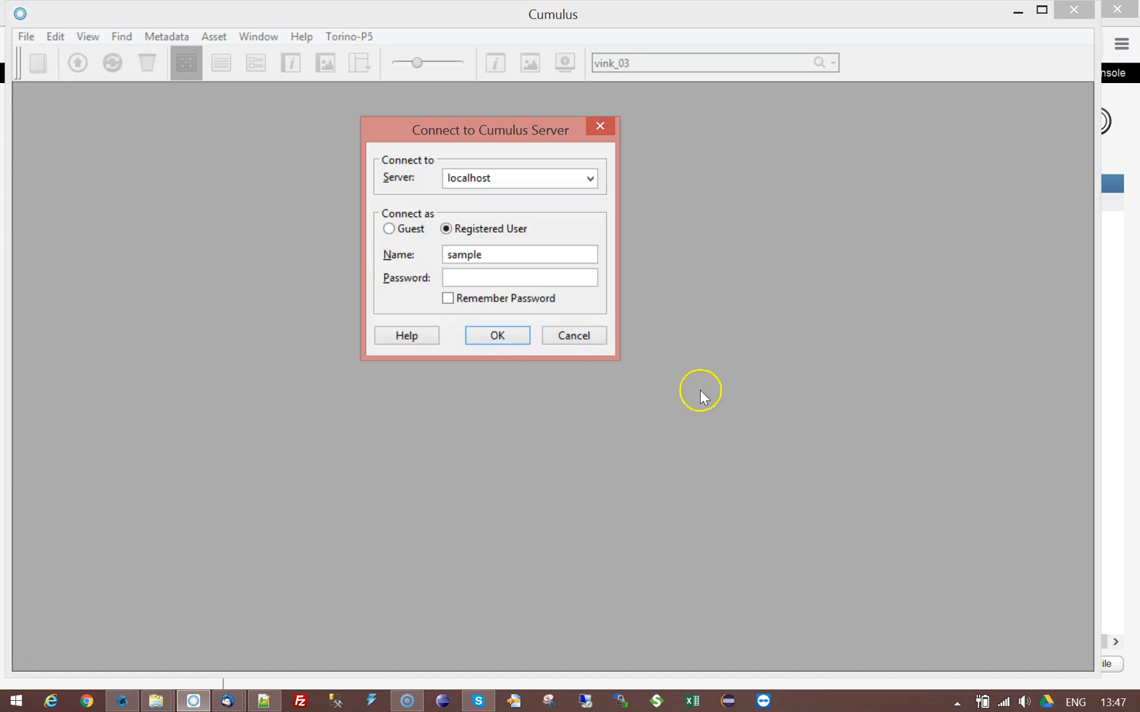
{"action": "left_click", "coordinate": [507, 278]}
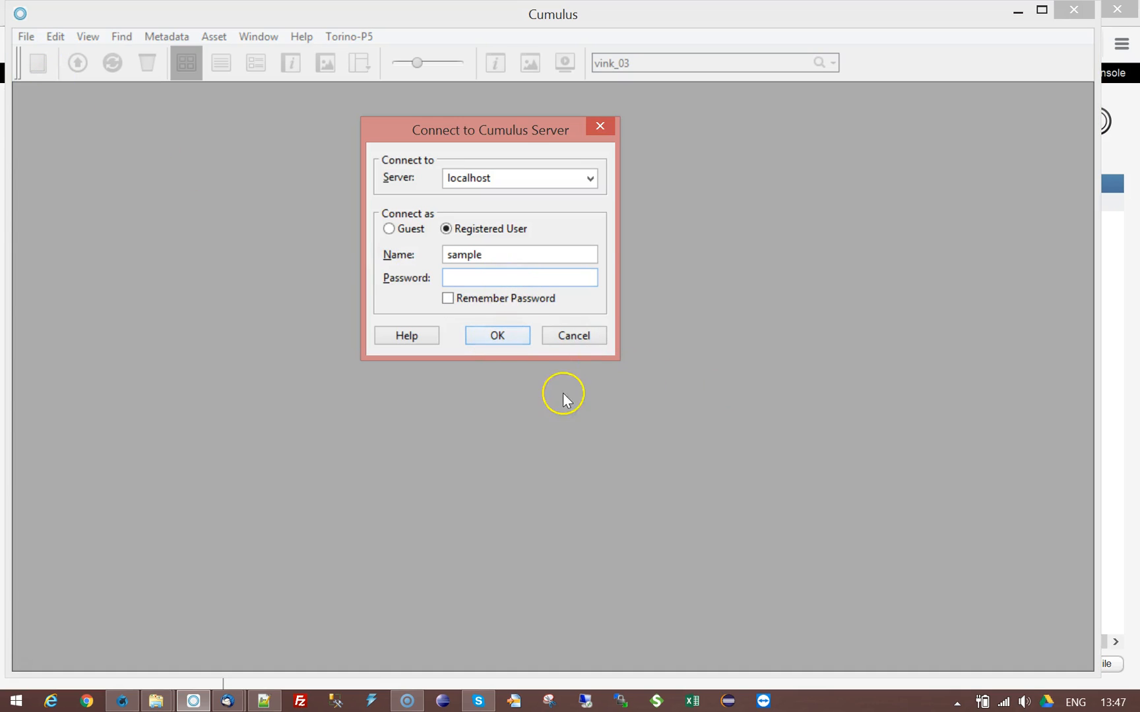
{"action": "left_click", "coordinate": [574, 335]}
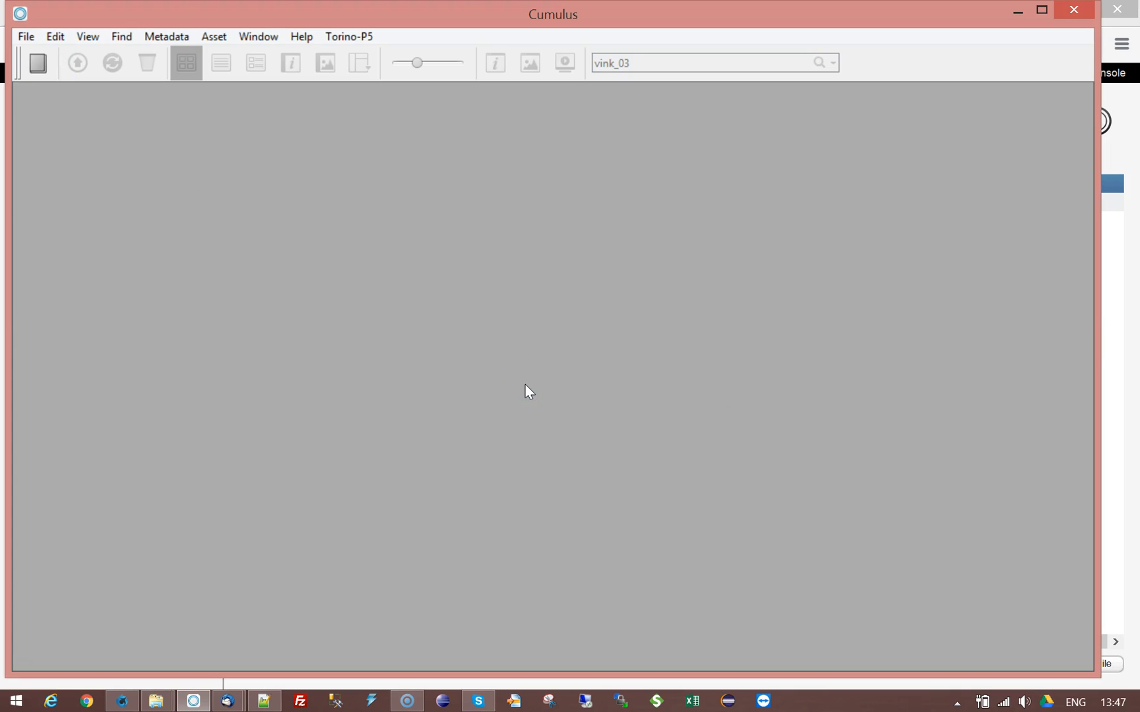